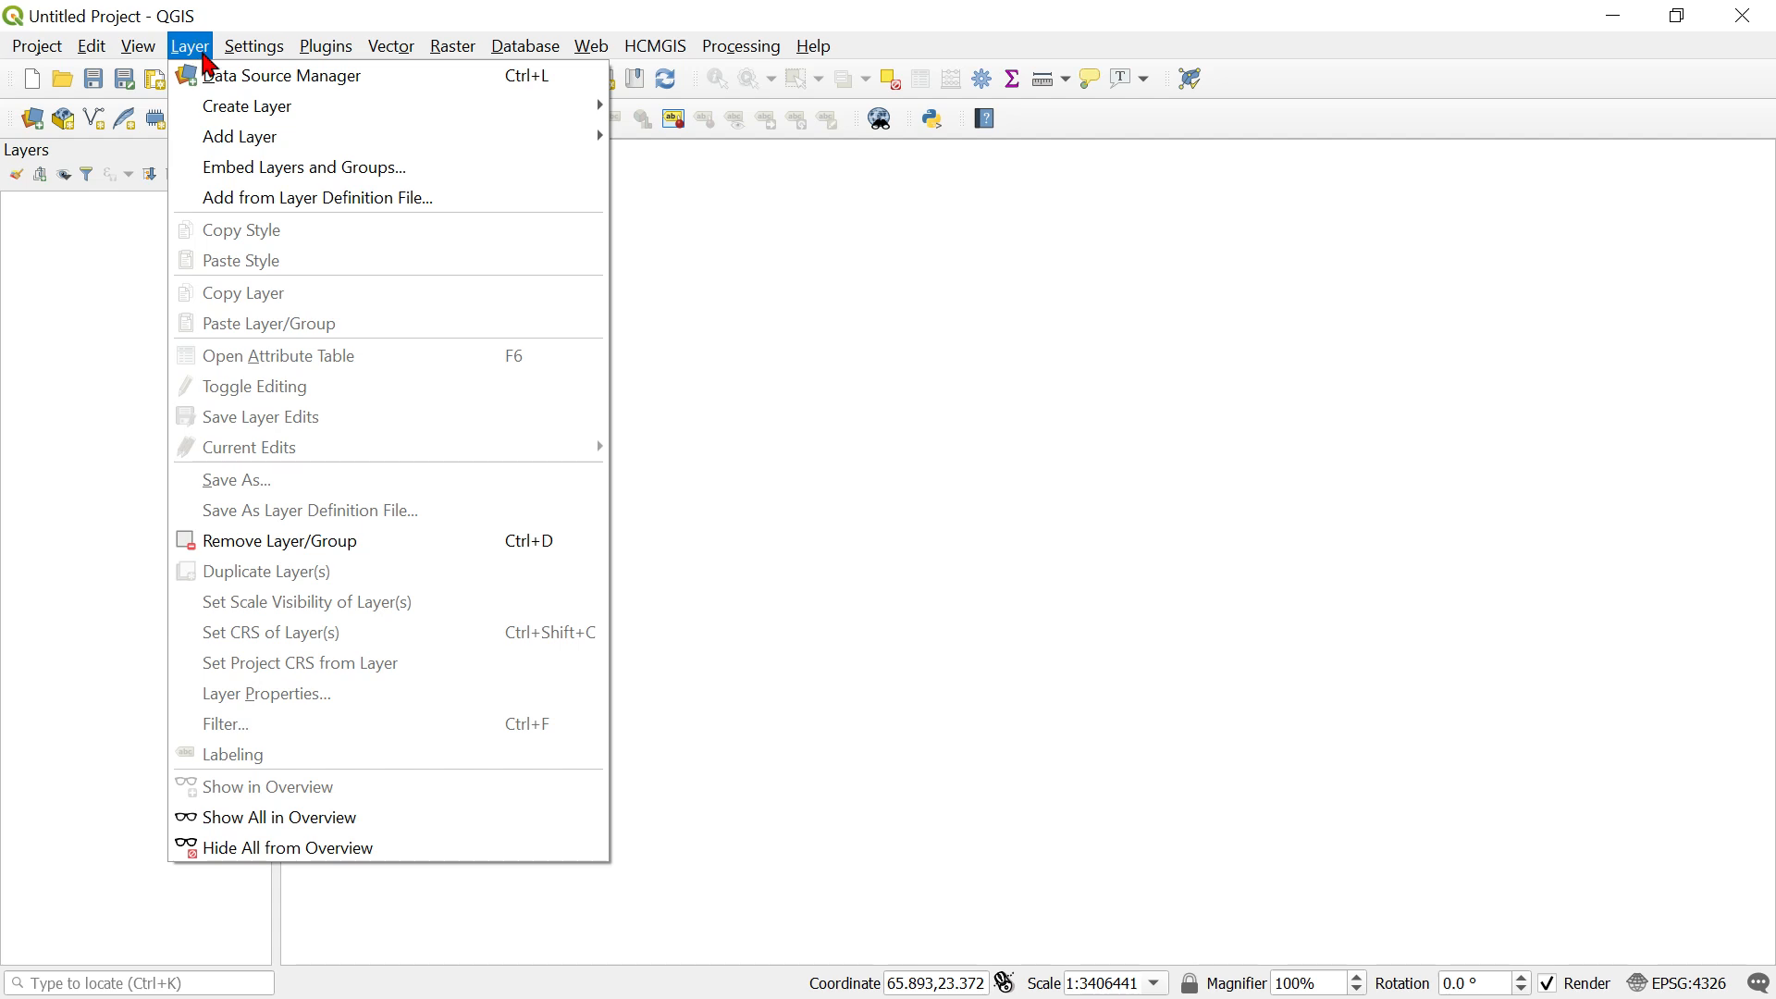
Add the GJ_SHP.shp shapefile from the GJ_SHP folder to the project as a vector layer.
mouse_move(222, 104)
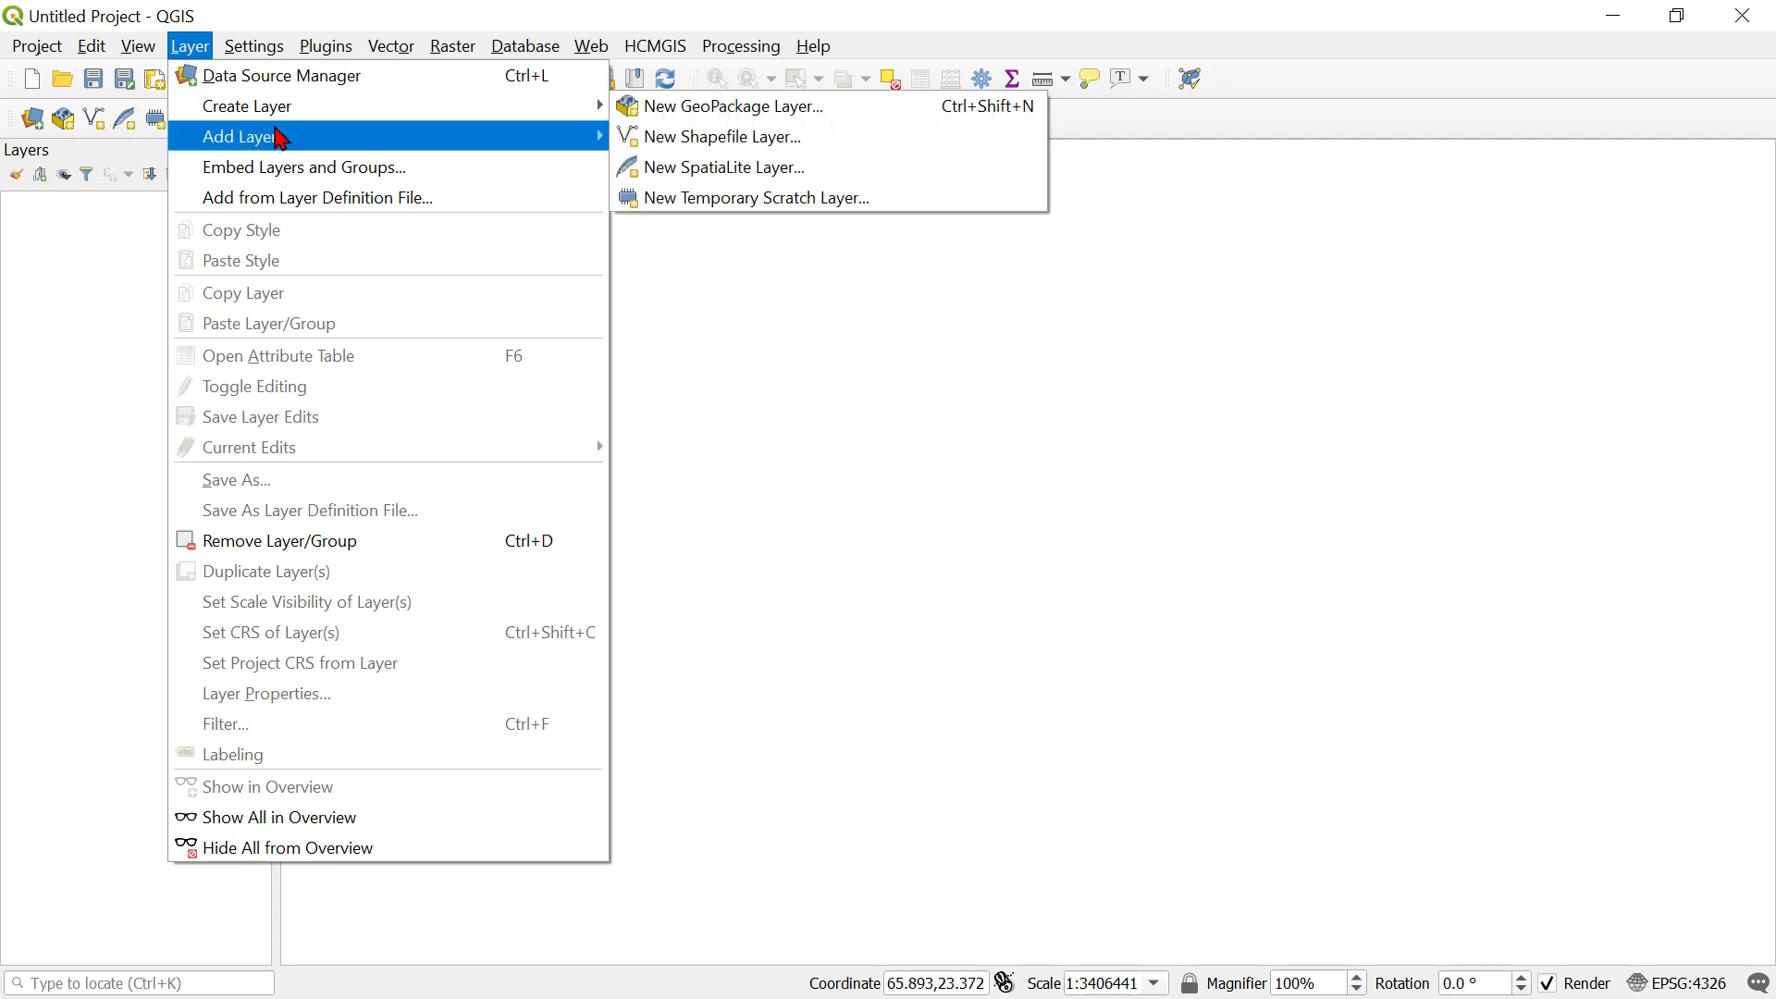
mouse_move(475, 146)
click(725, 144)
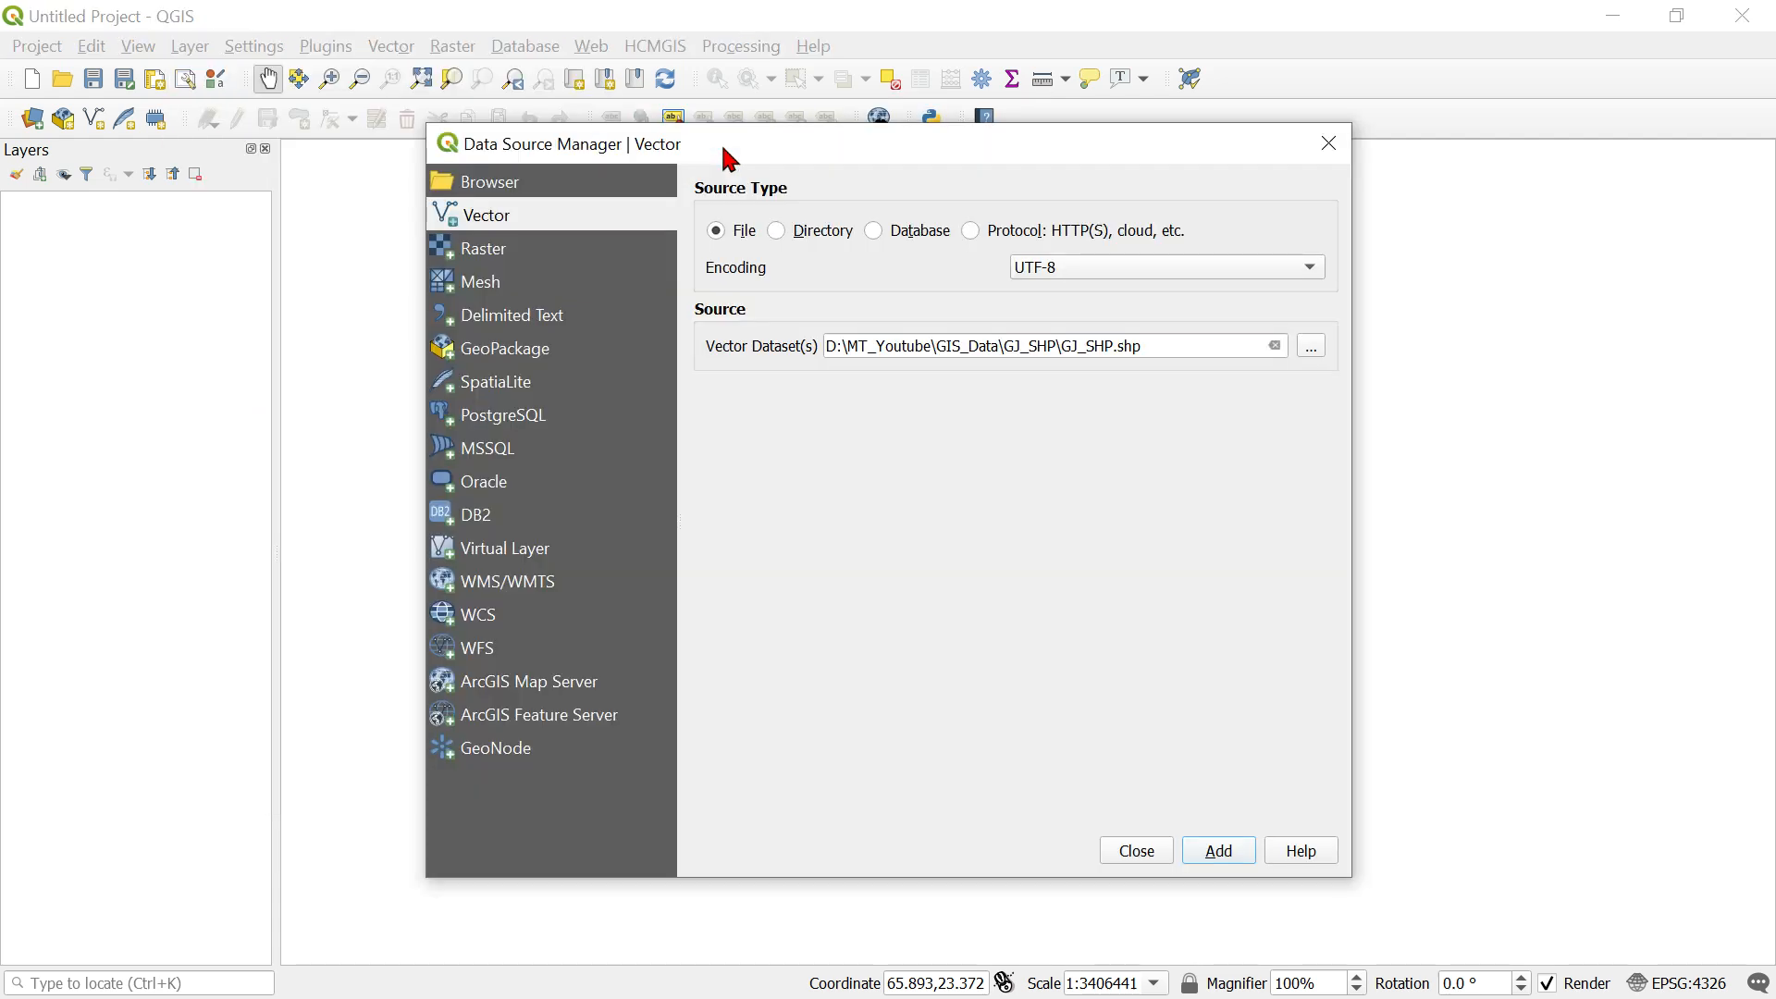
click(1315, 351)
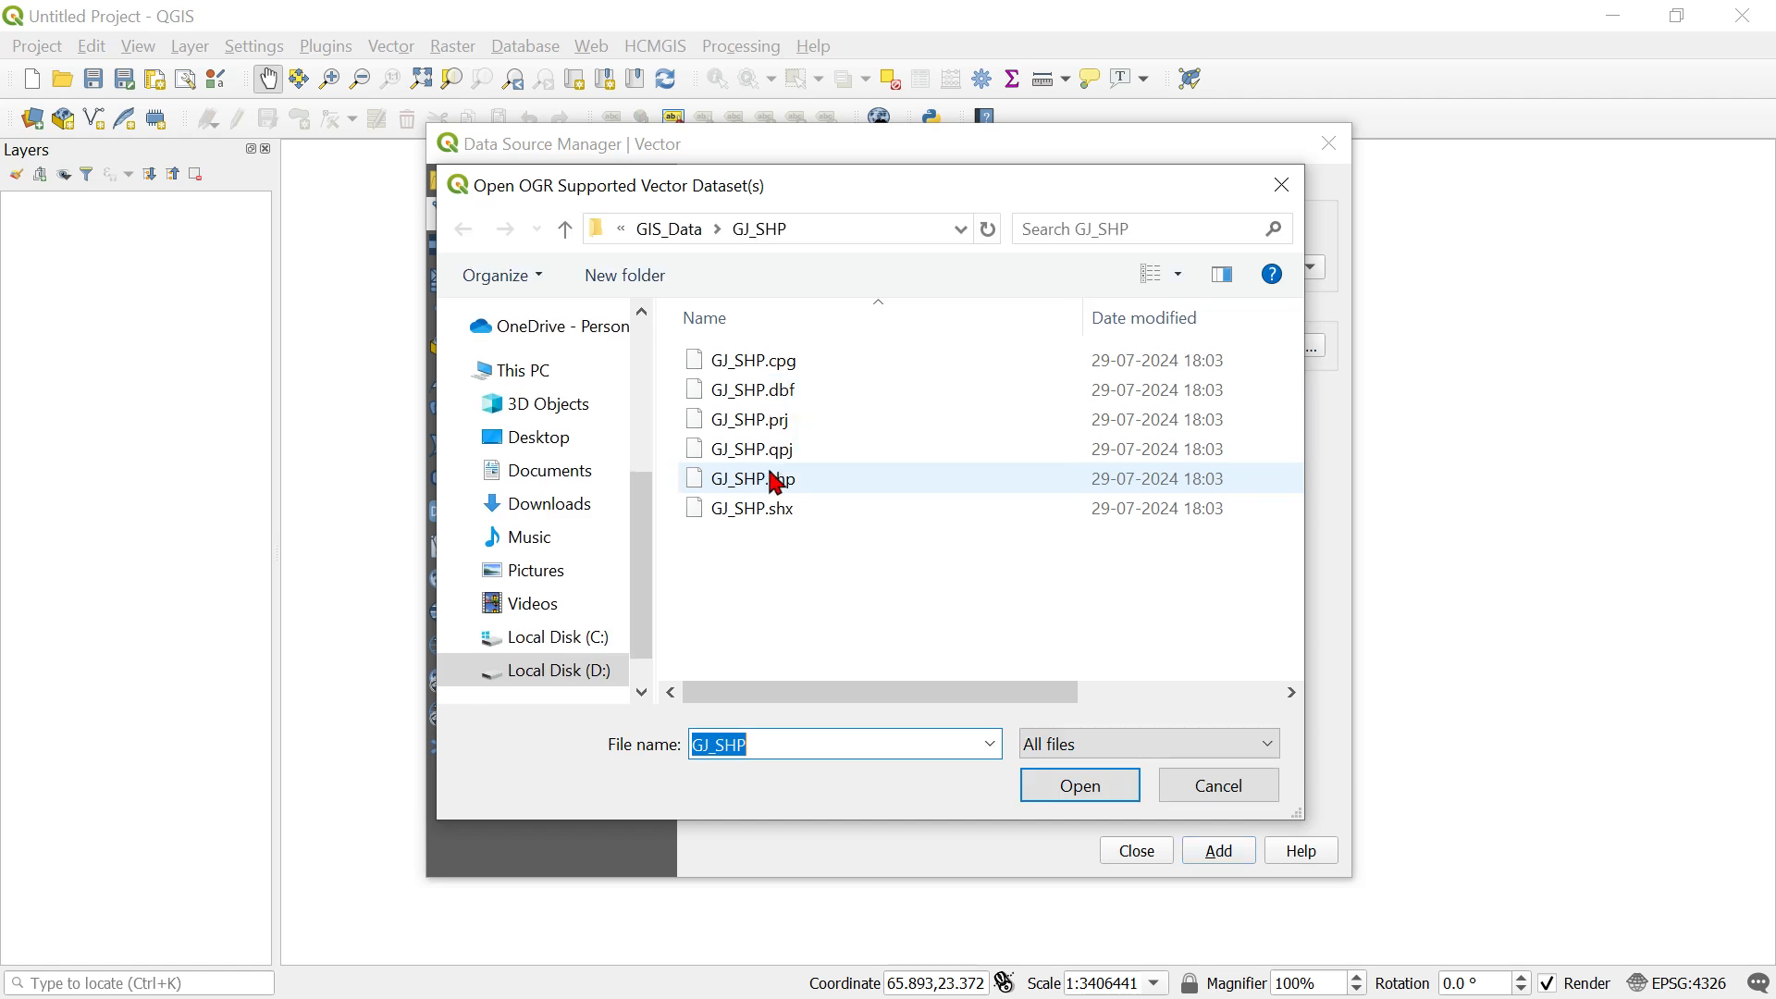
click(778, 479)
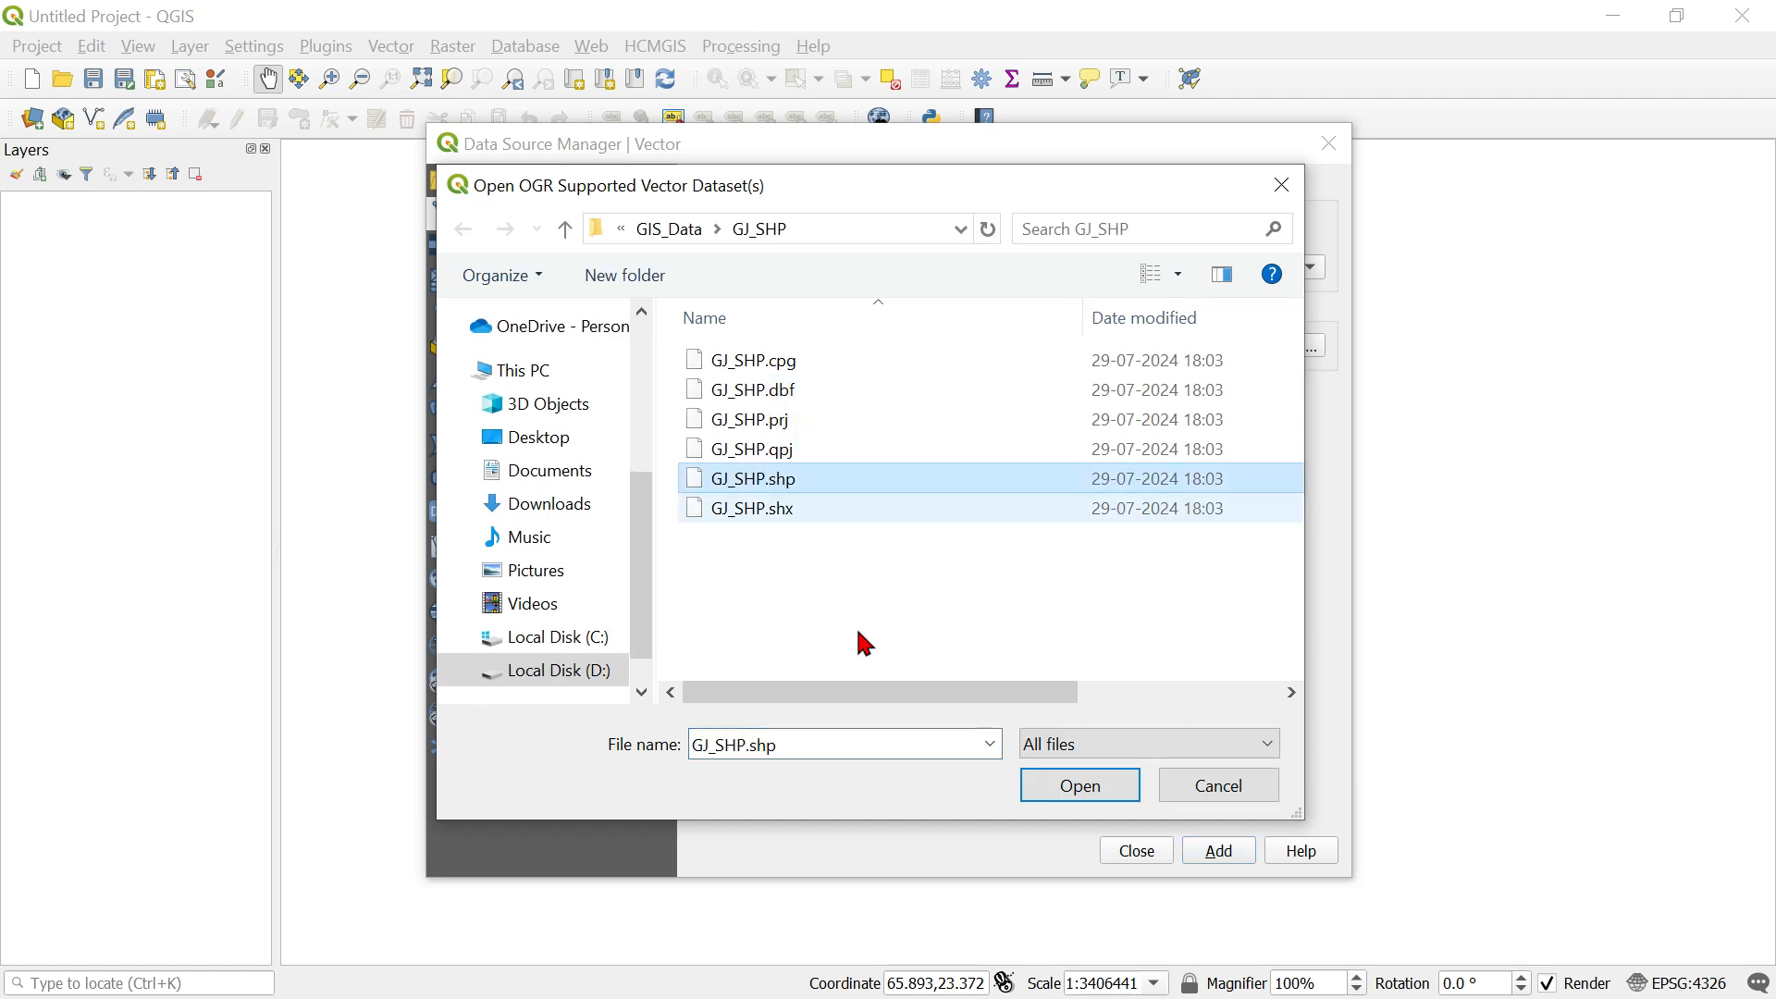
click(1095, 792)
click(1224, 857)
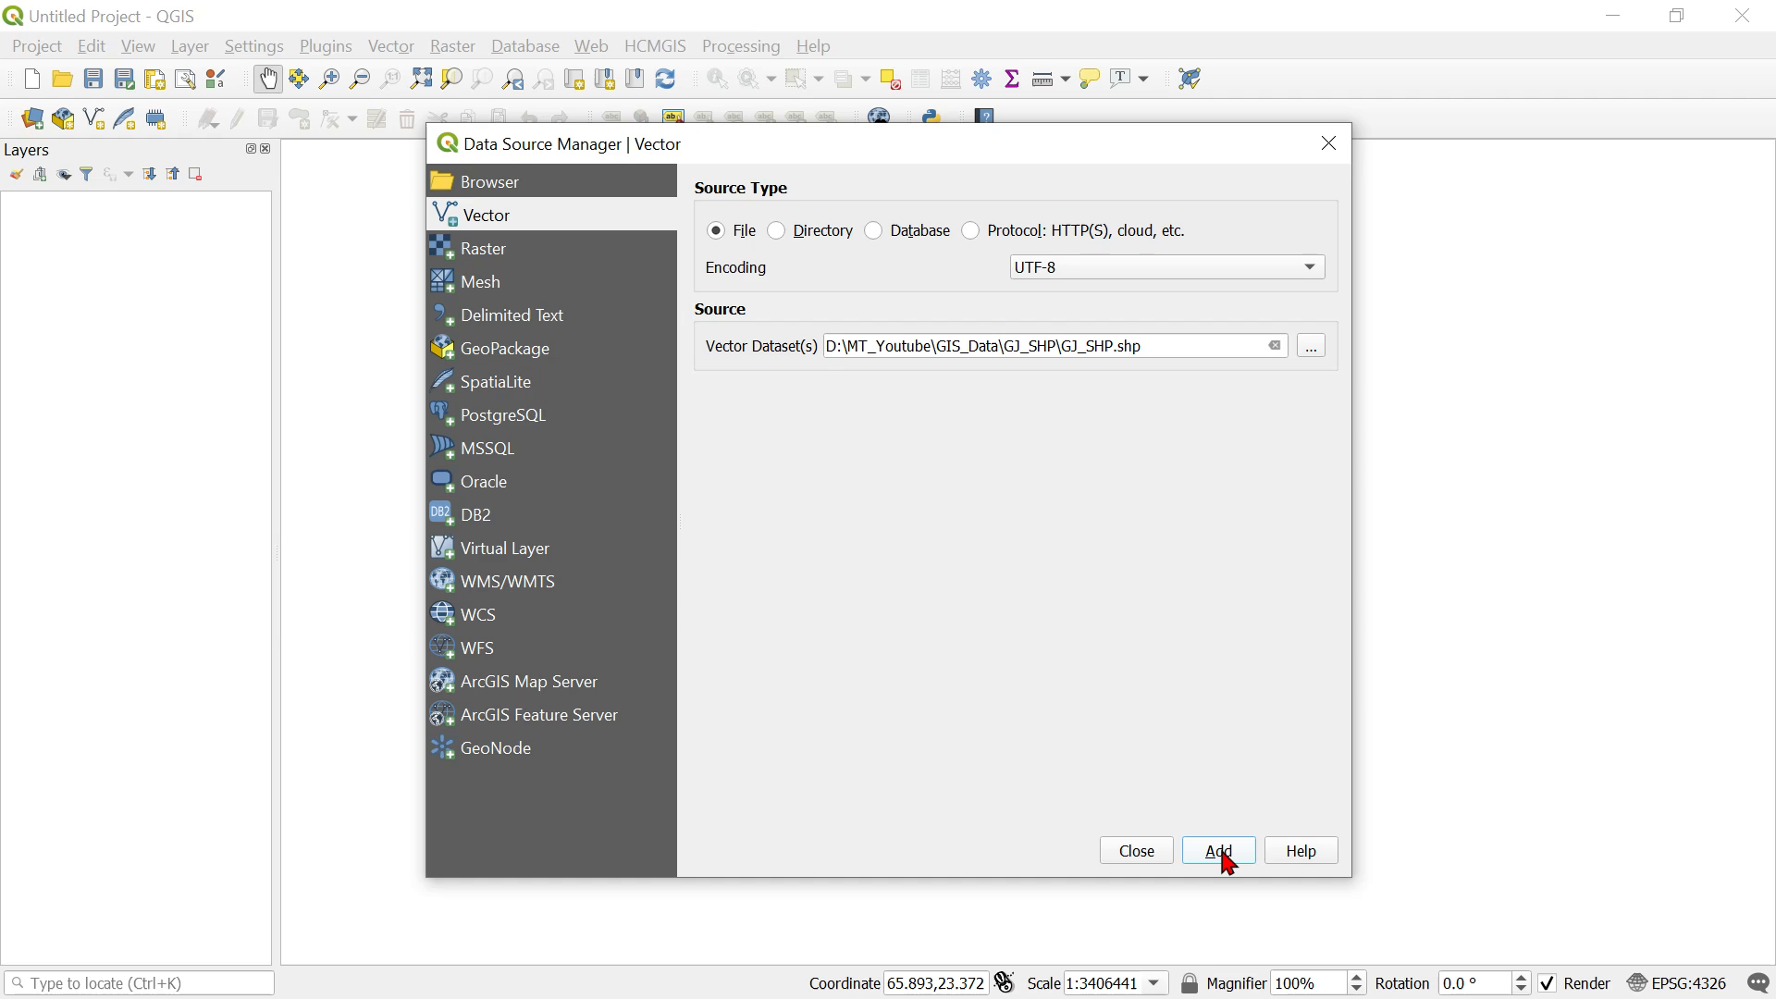
click(1138, 851)
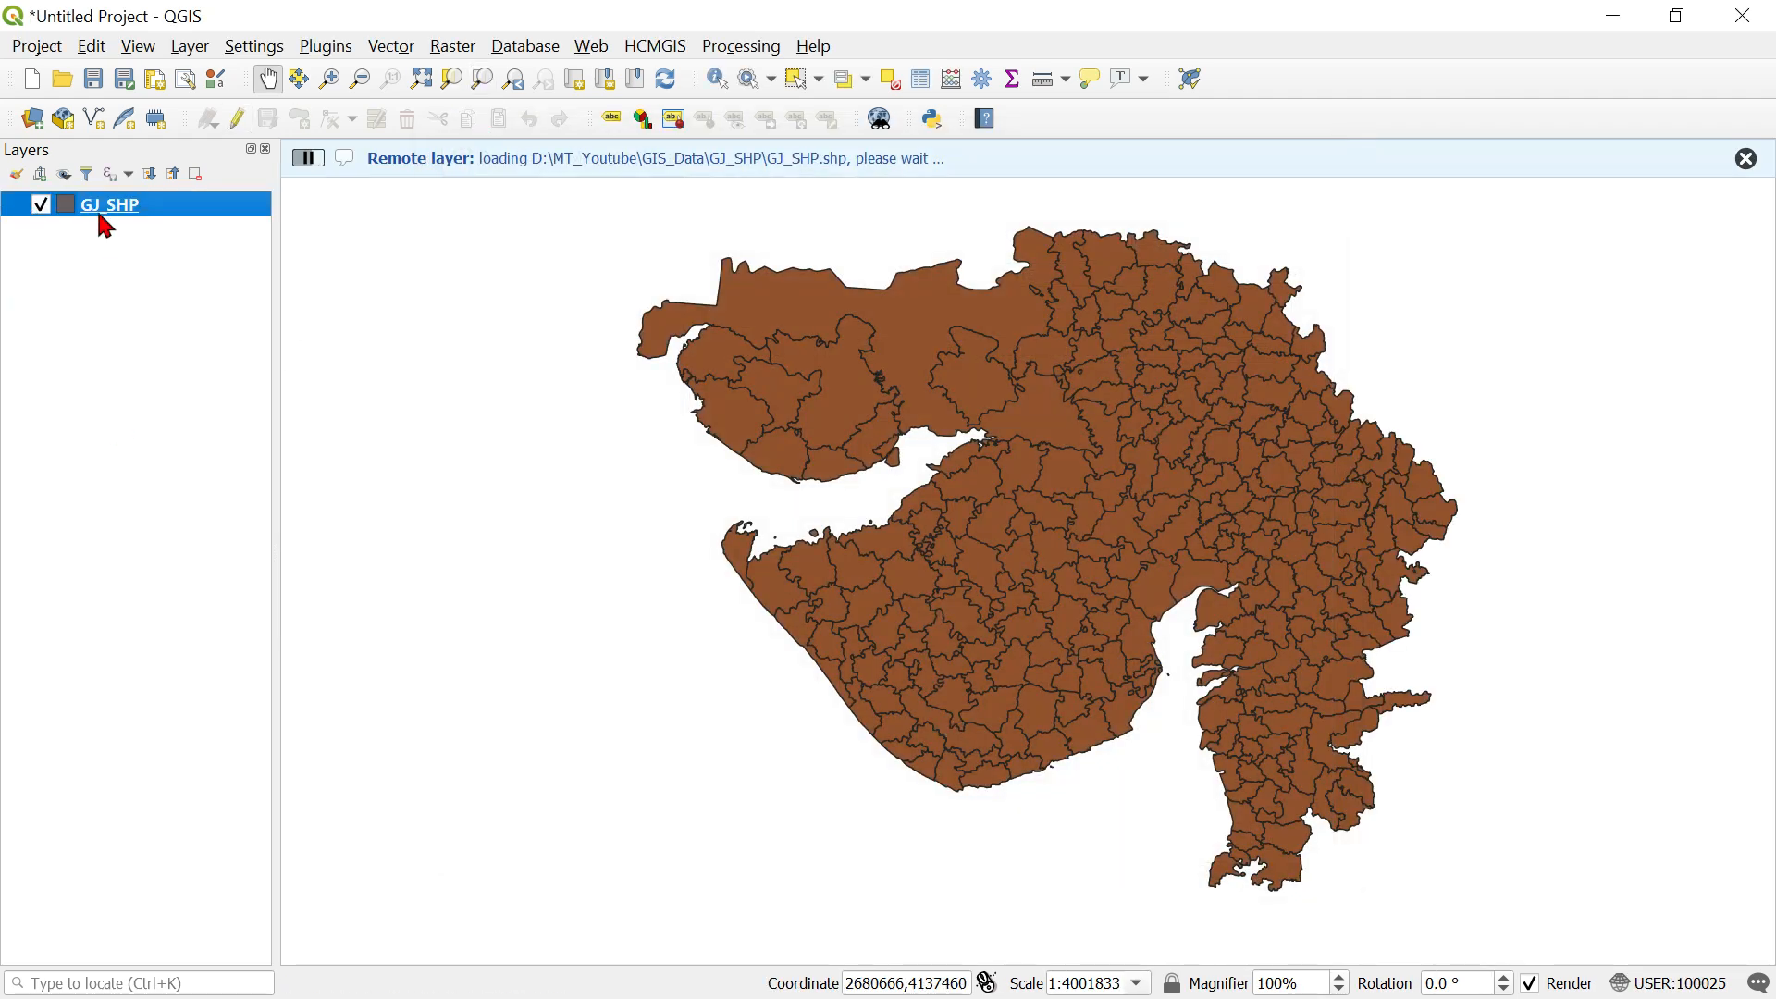
Open the attribute table of the GJ_SHP layer and sort it by District in ascending order.
right_click(109, 222)
click(207, 473)
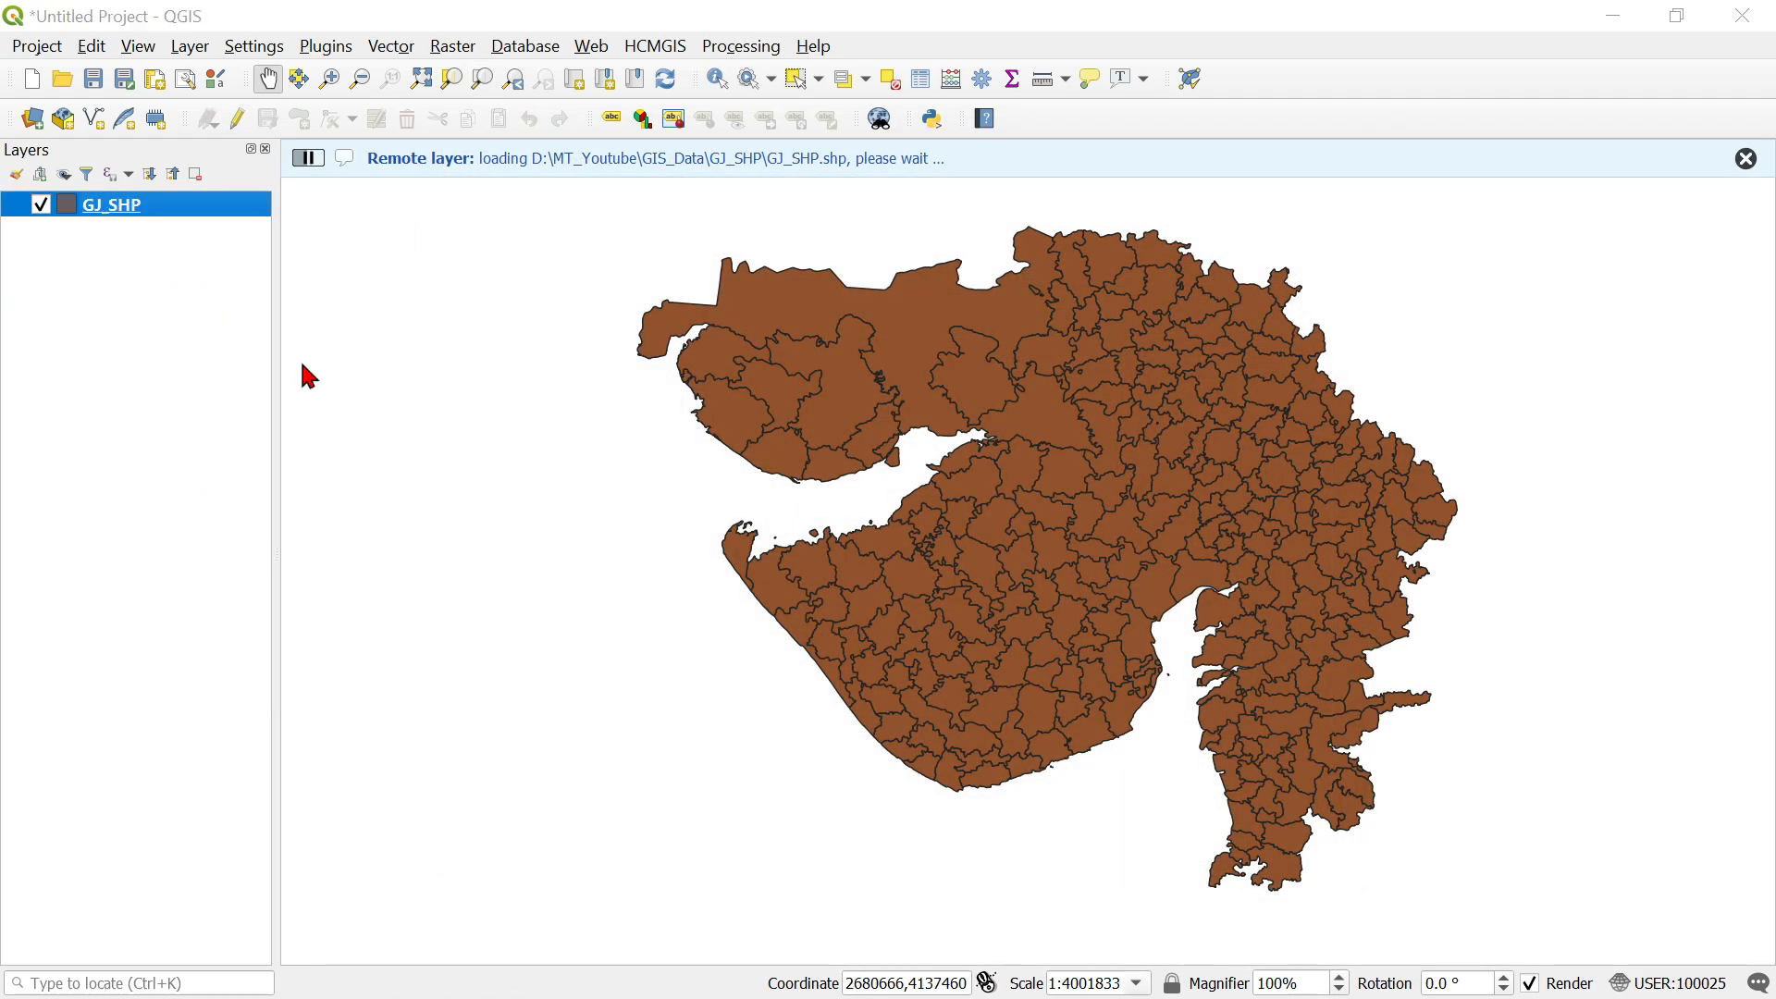
click(115, 82)
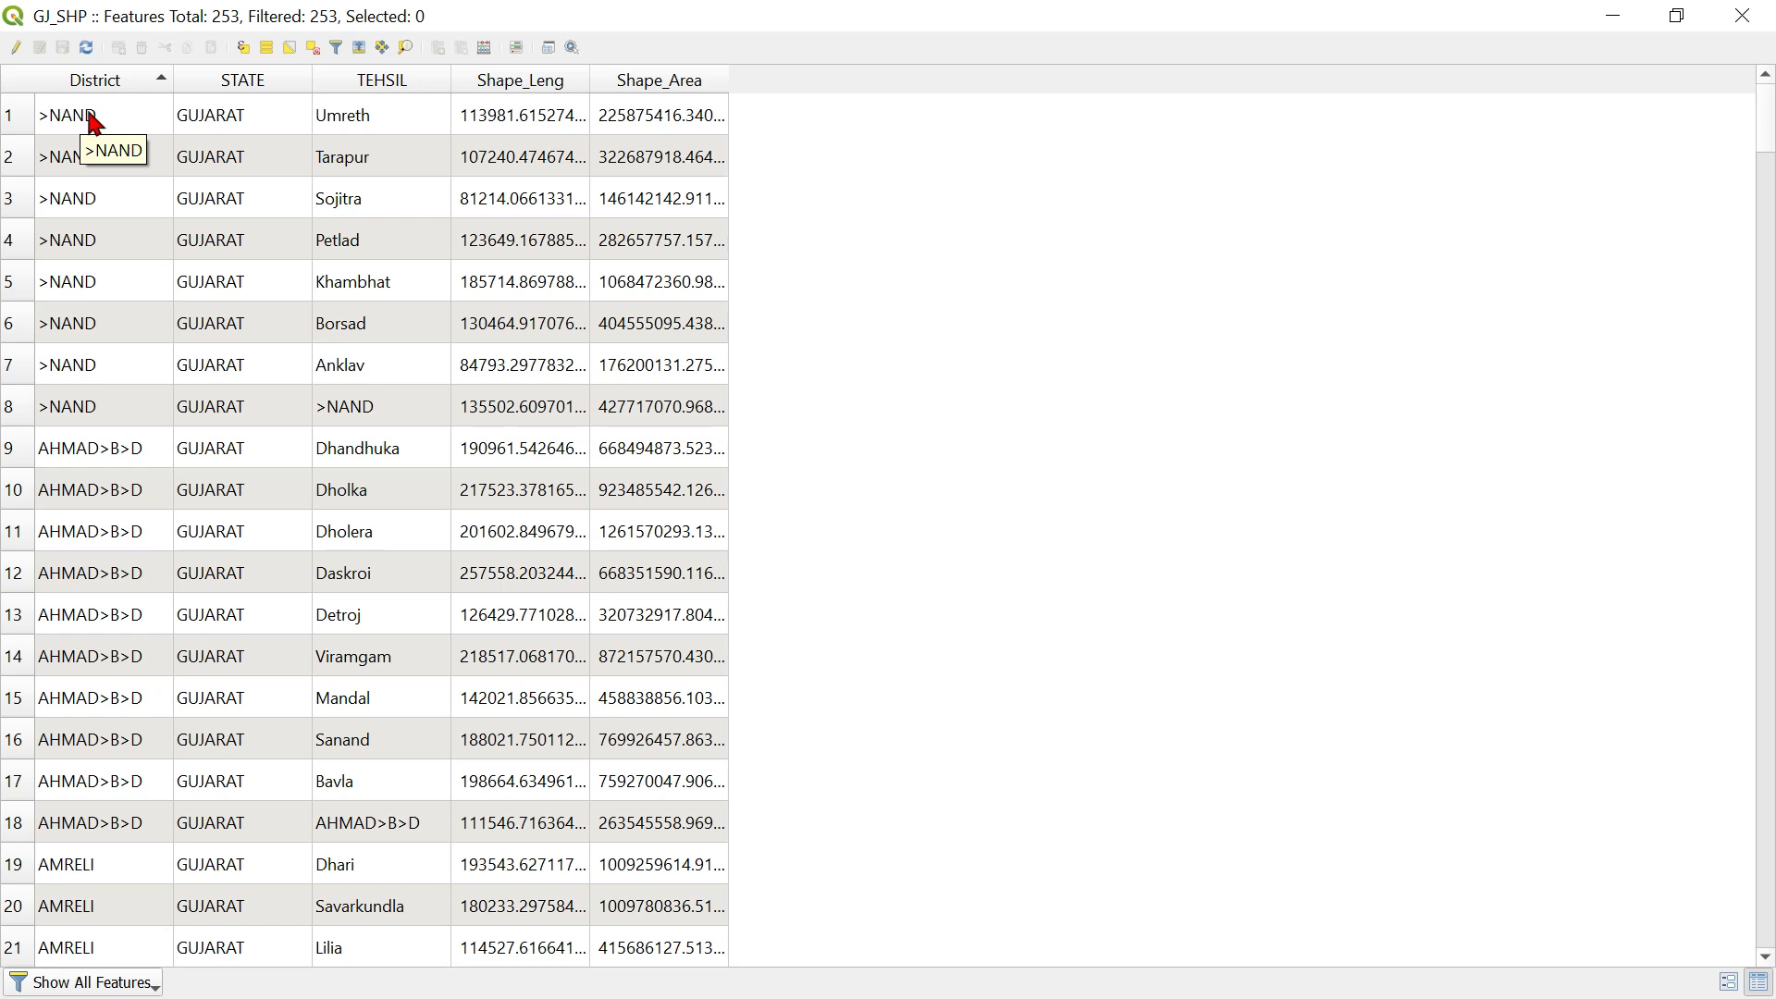
Enable editing on the attribute table and change the District value of the Umreth row to ANAND.
click(16, 47)
double_click(107, 148)
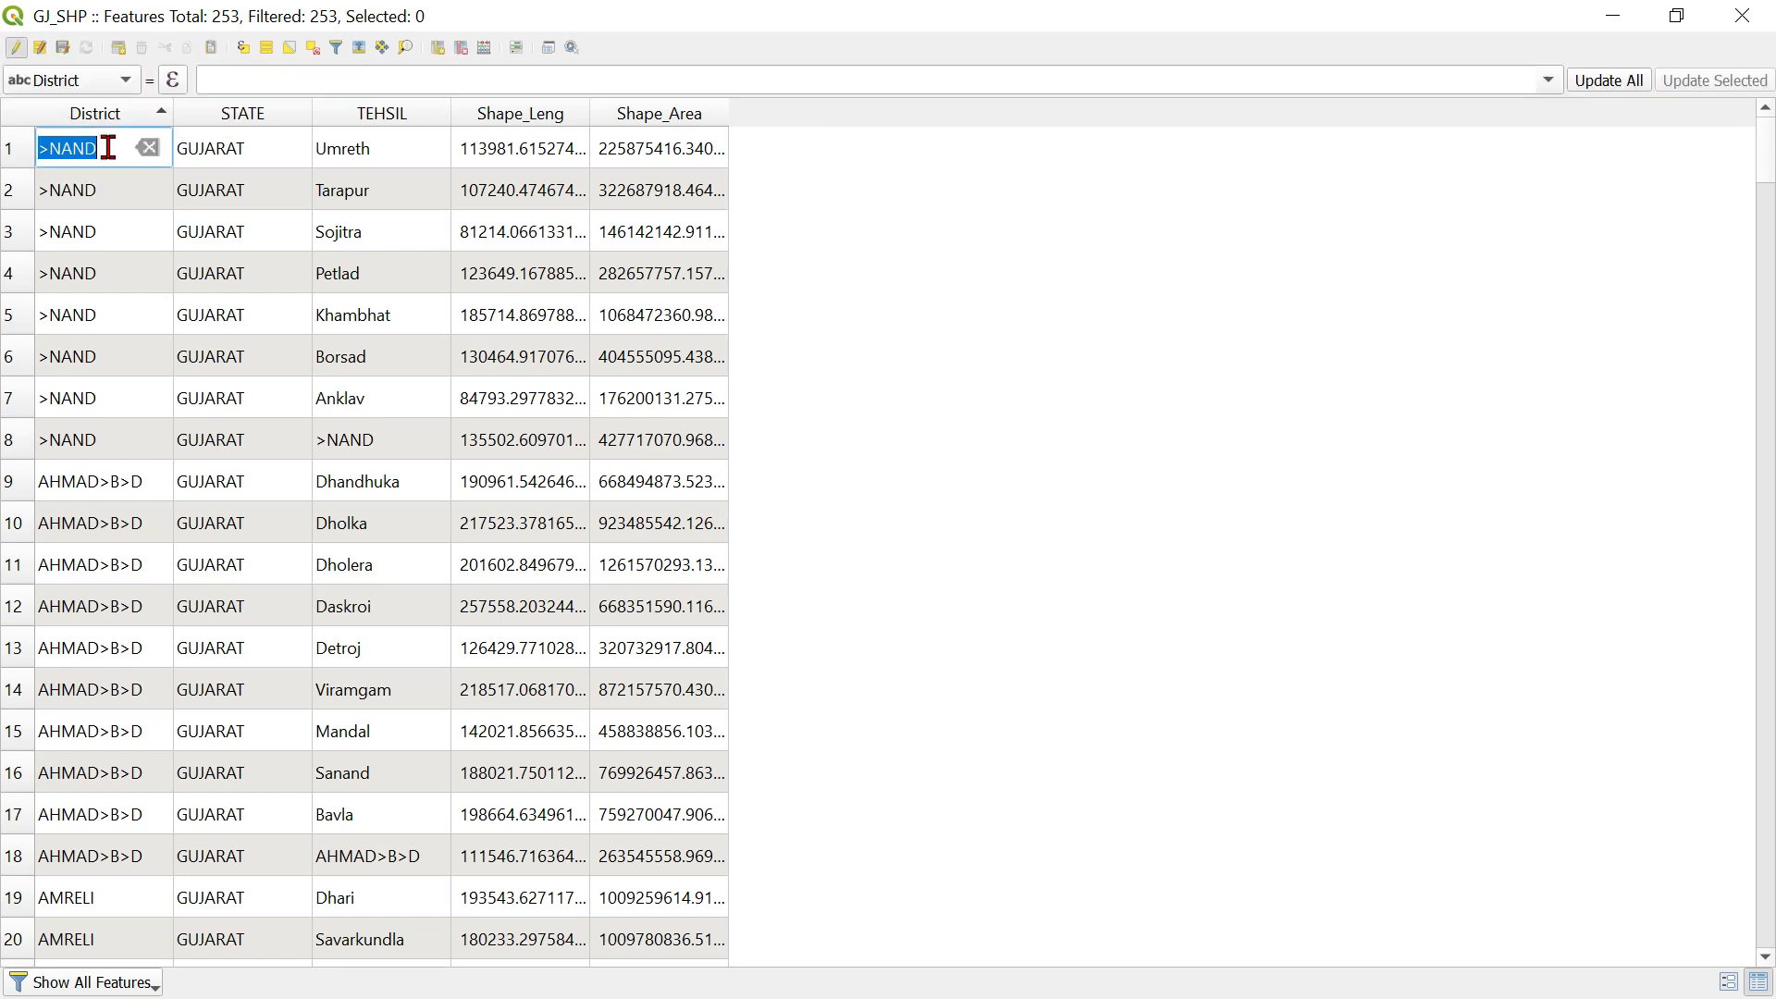
text(anan)
text(ND)
key(Return)
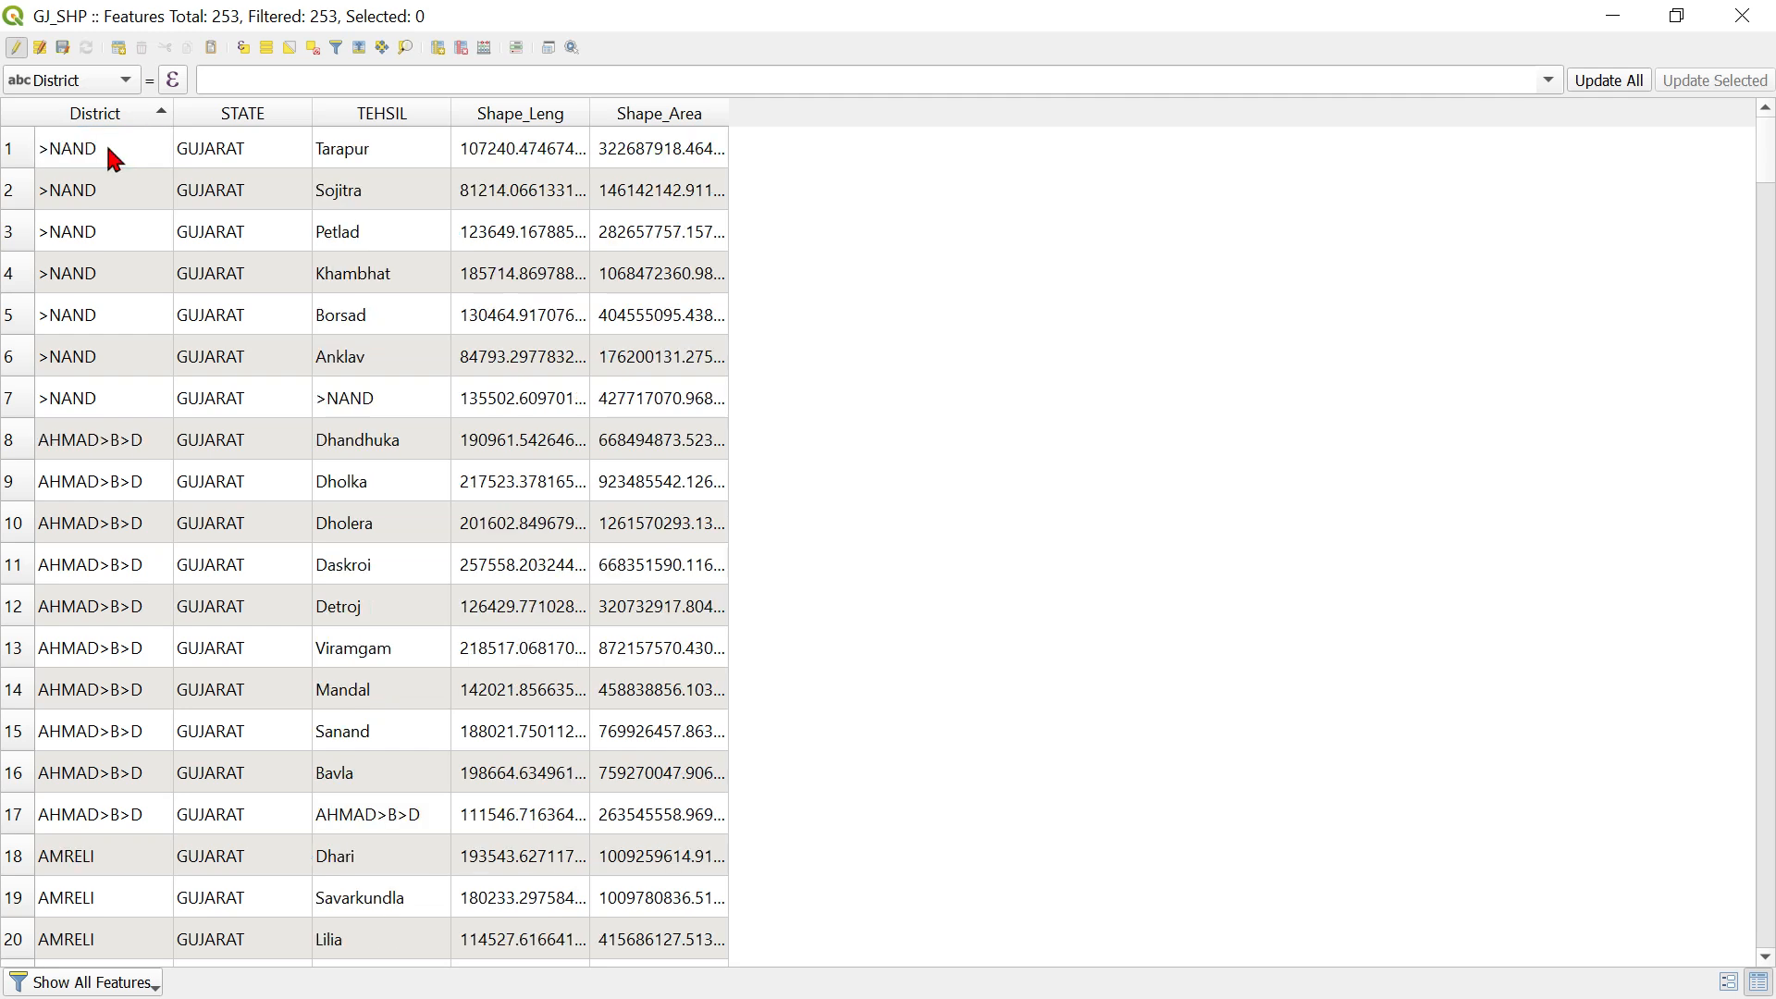
Change the District value of the Dhandhuka row to AHMEDABAD.
double_click(77, 440)
text(AHME)
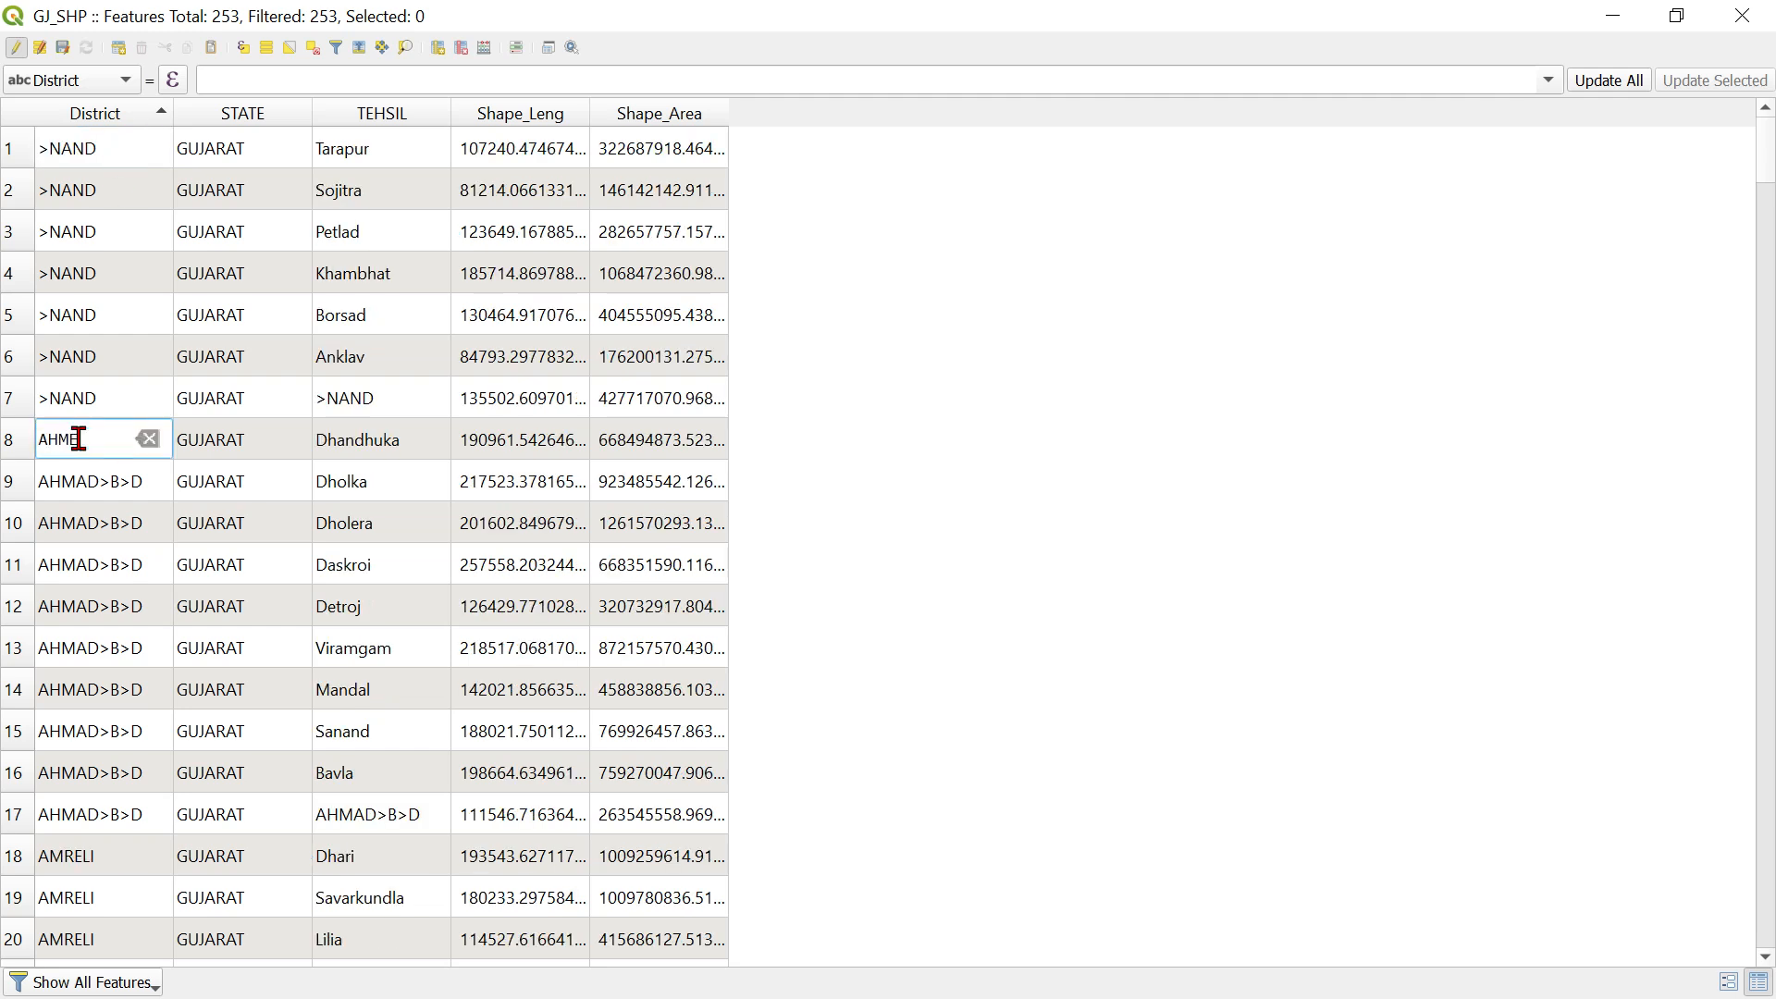
text(DABAD)
key(Return)
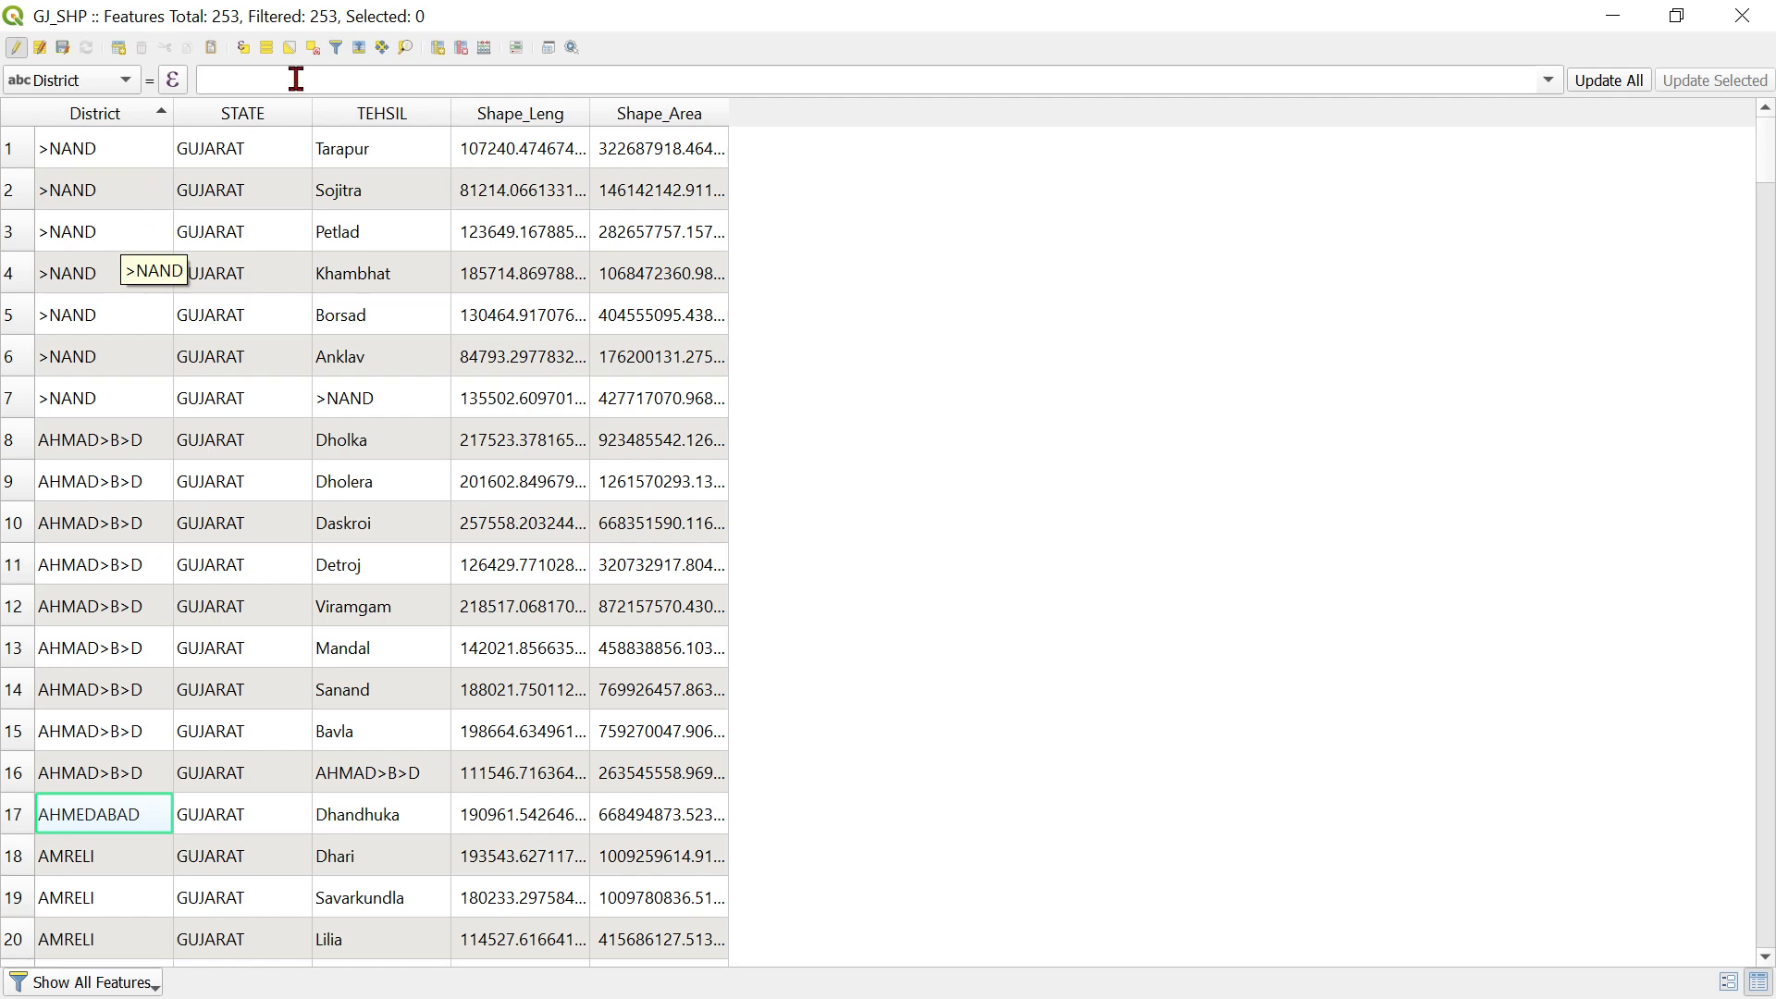
Open the Field Calculator and start the expression with the replace function and its opening parenthesis.
click(480, 55)
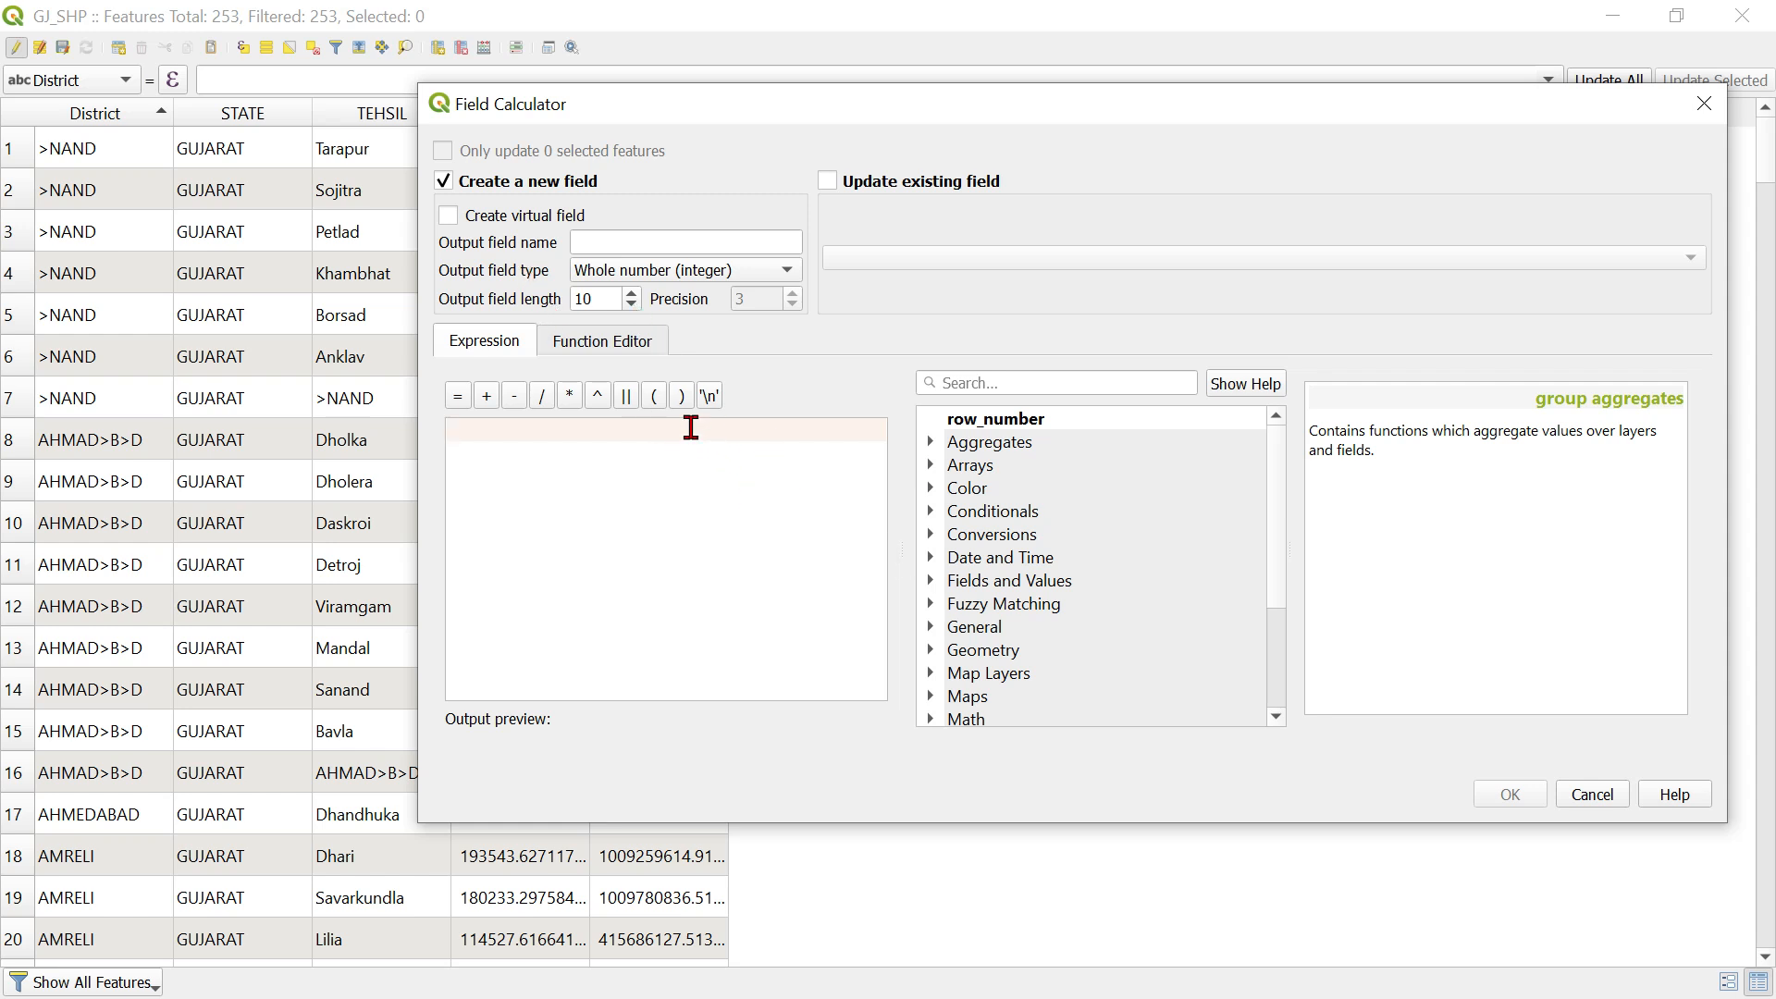
text(R)
key(BackSpace)
text(r)
key(BackSpace)
text(r)
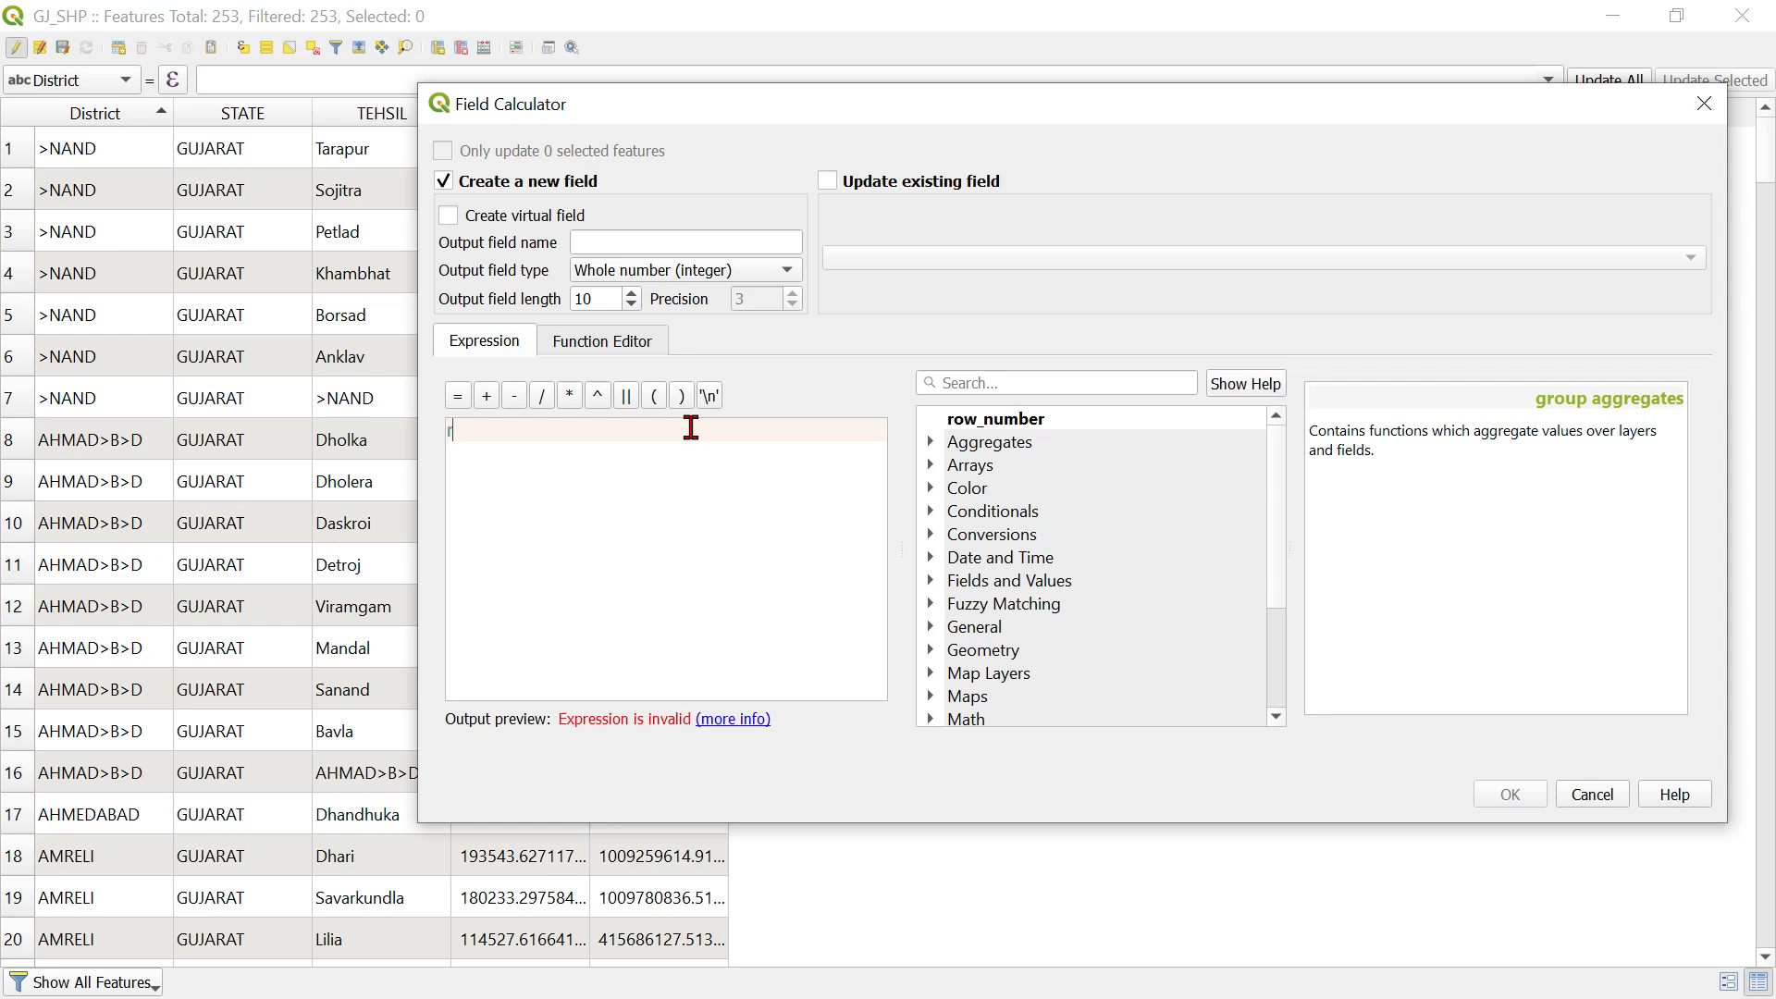
text(eplace)
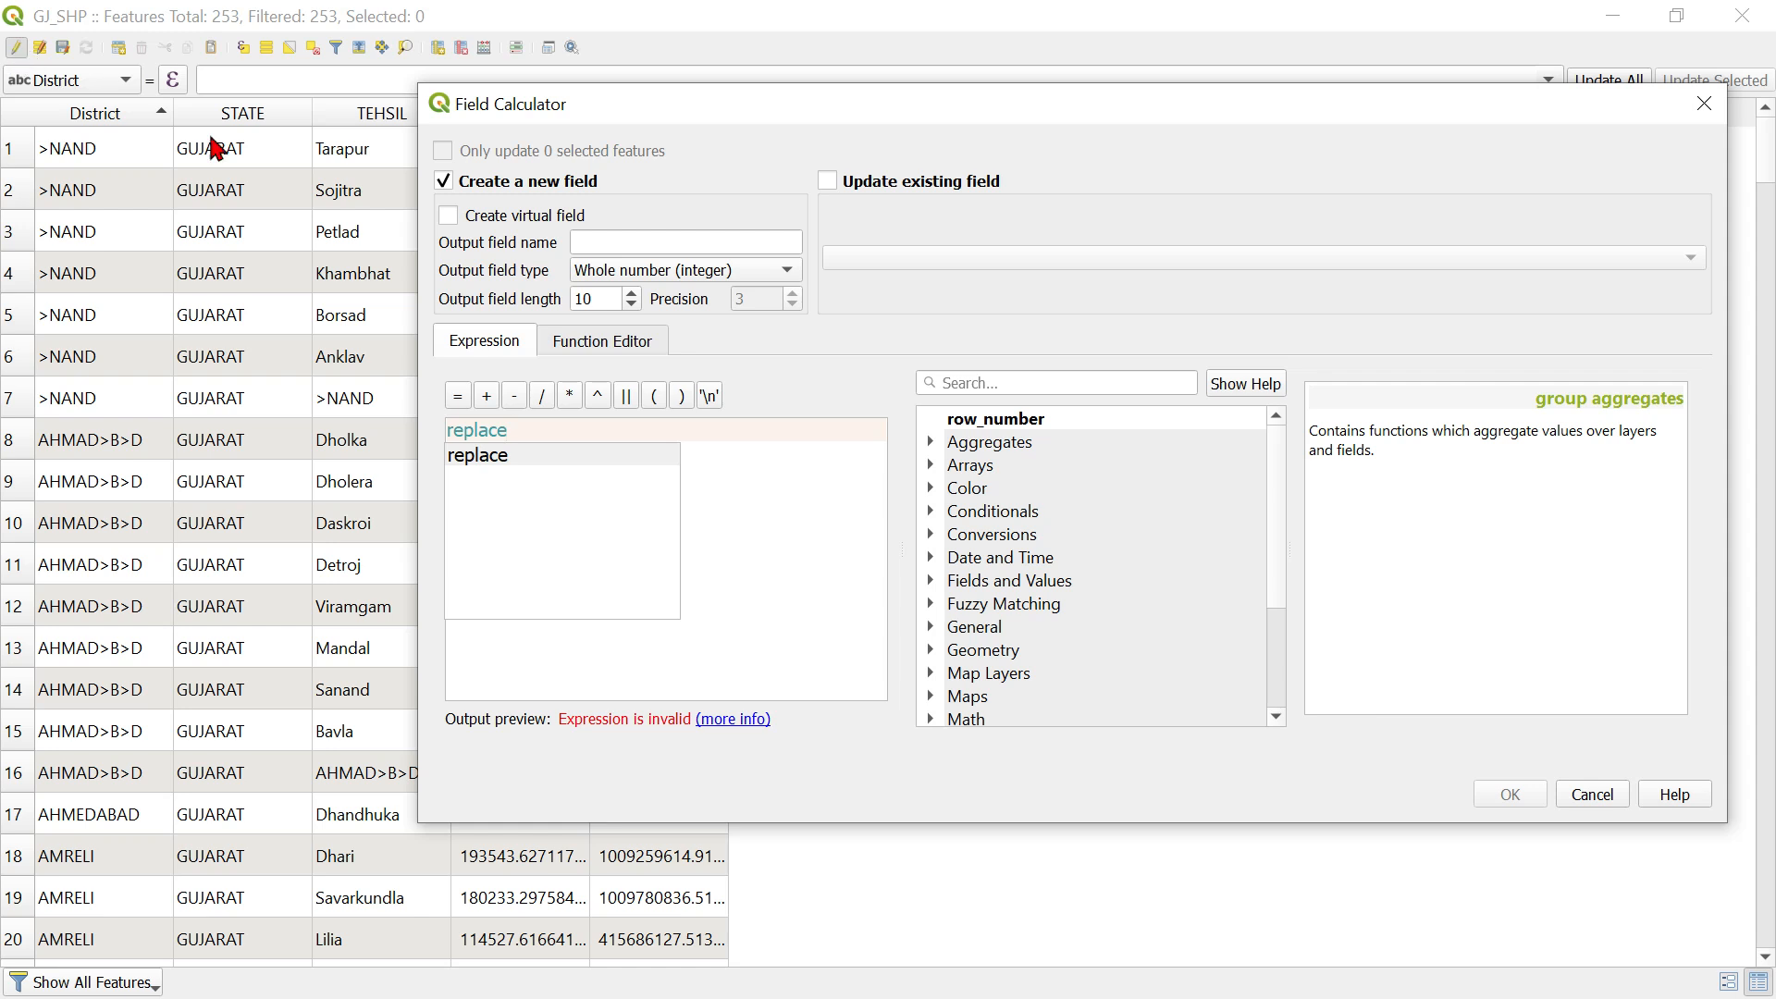
click(744, 465)
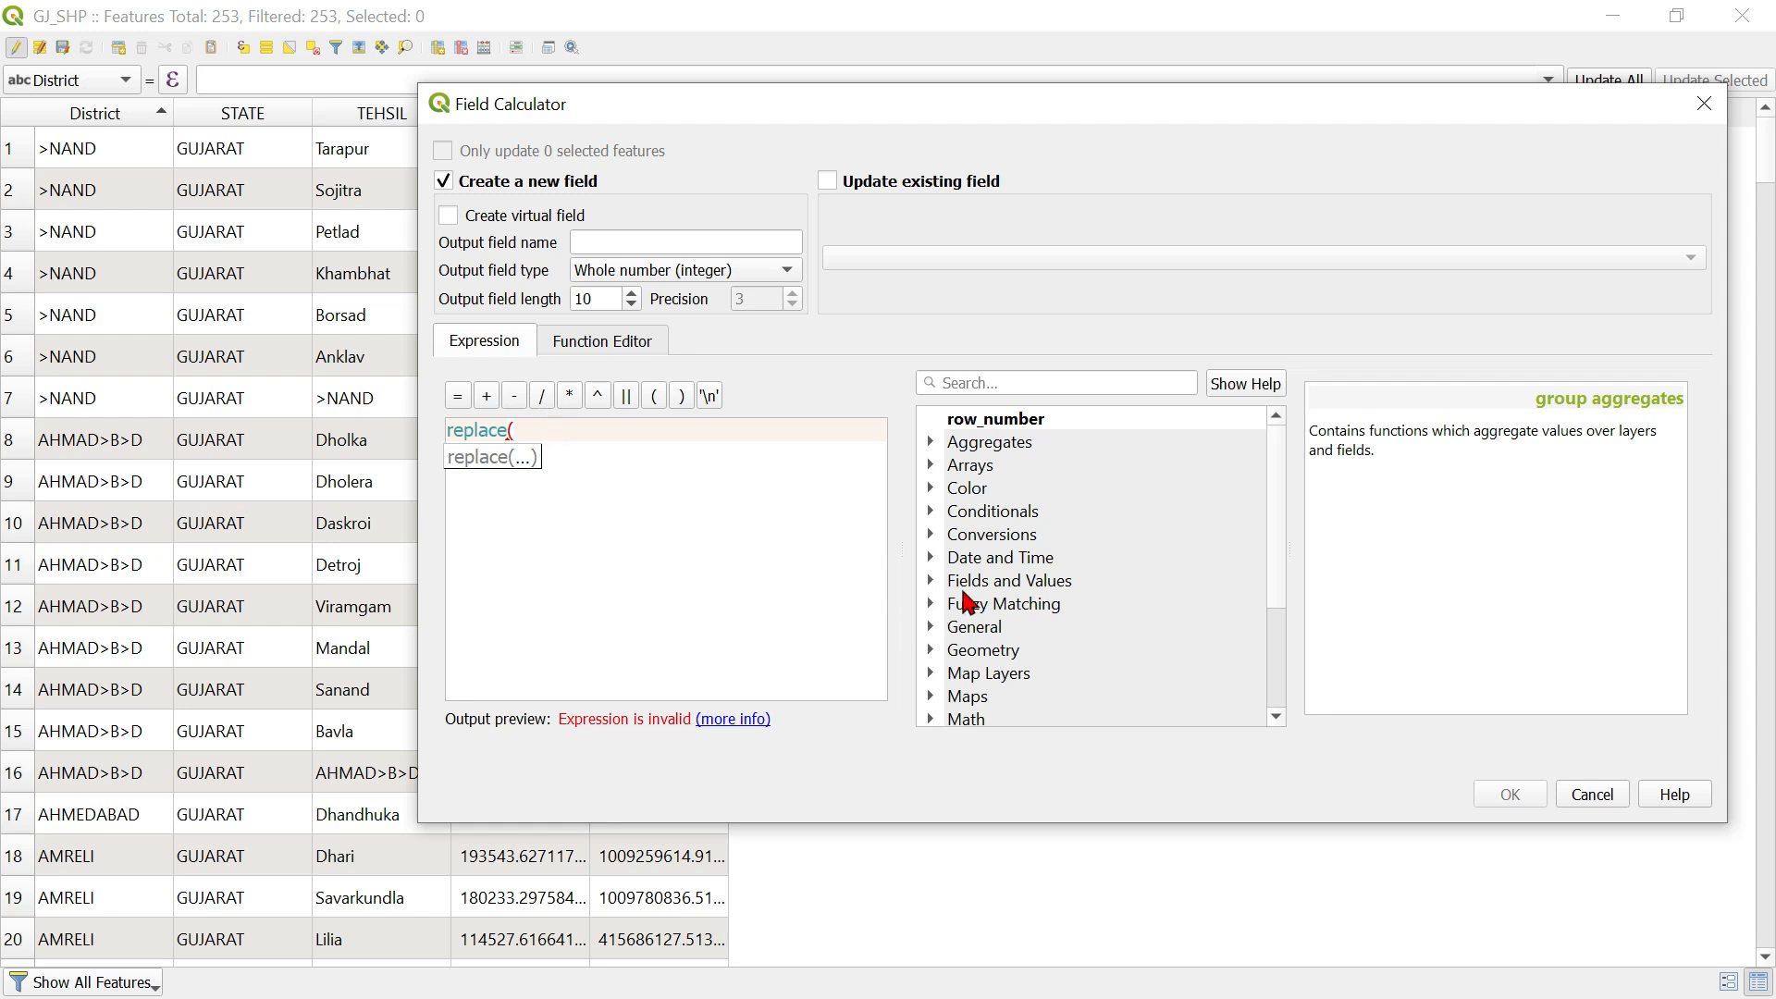
Complete the replace expression with the District field, the search value '>NAND' and the replacement 'ANAND'.
click(931, 579)
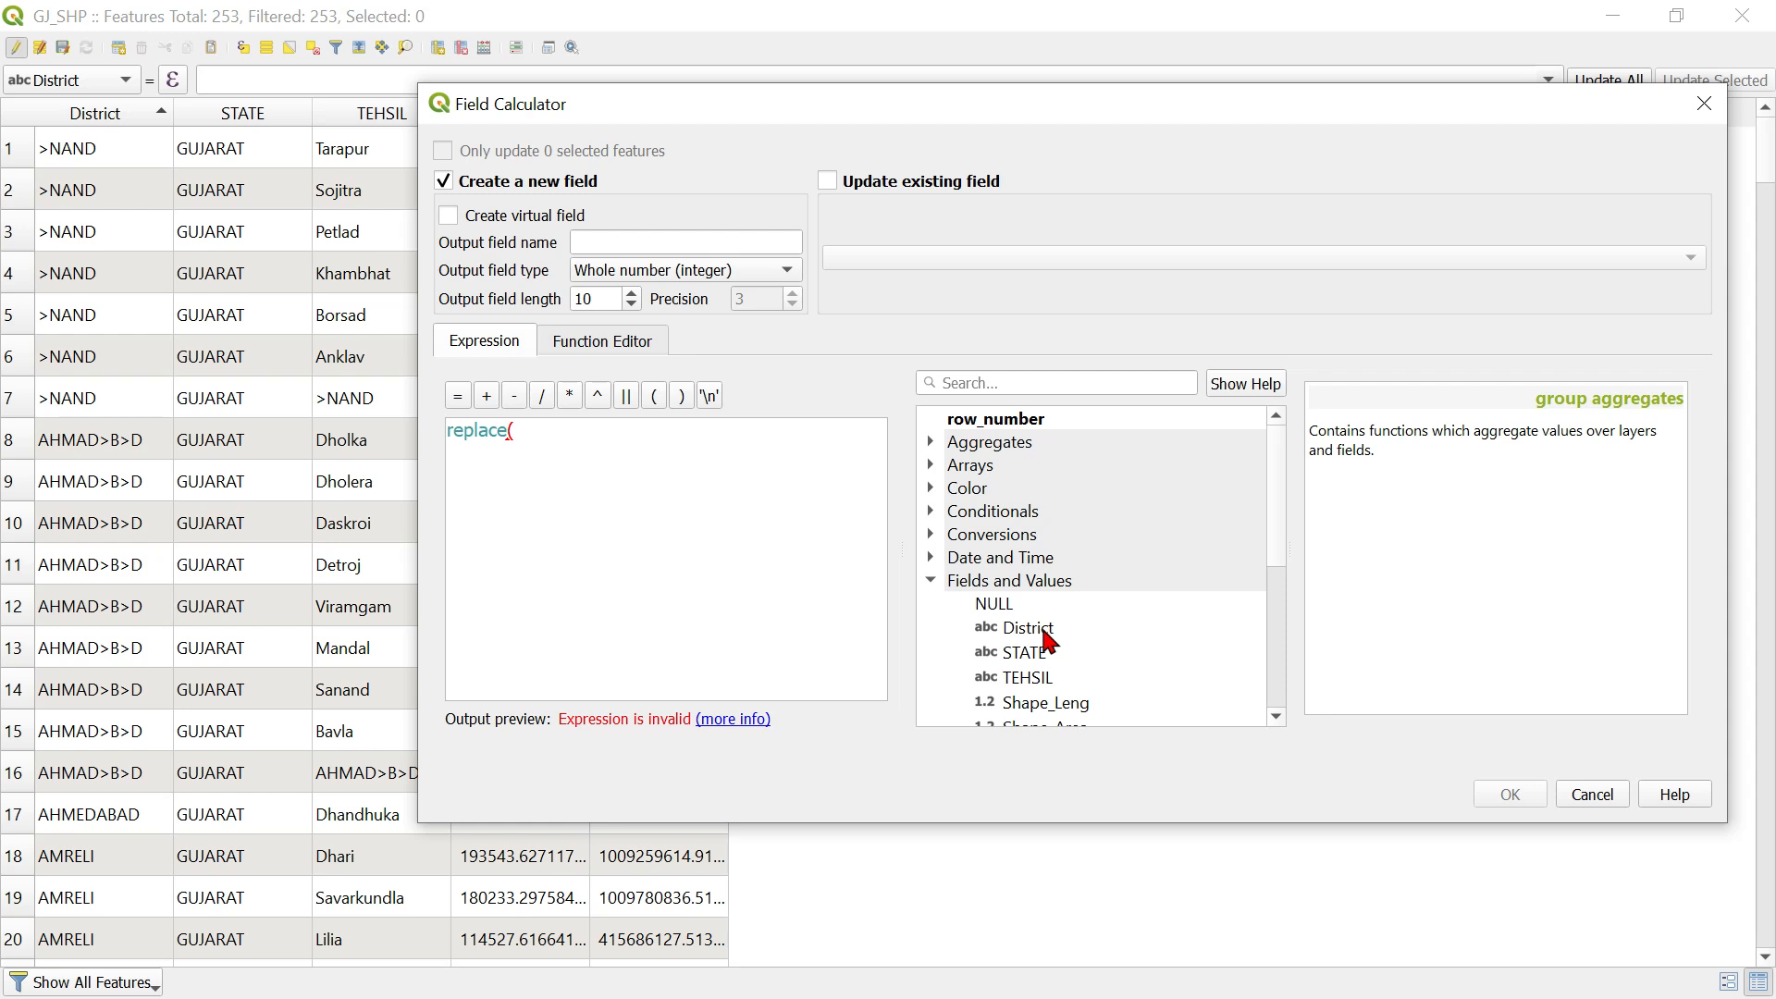
double_click(1045, 634)
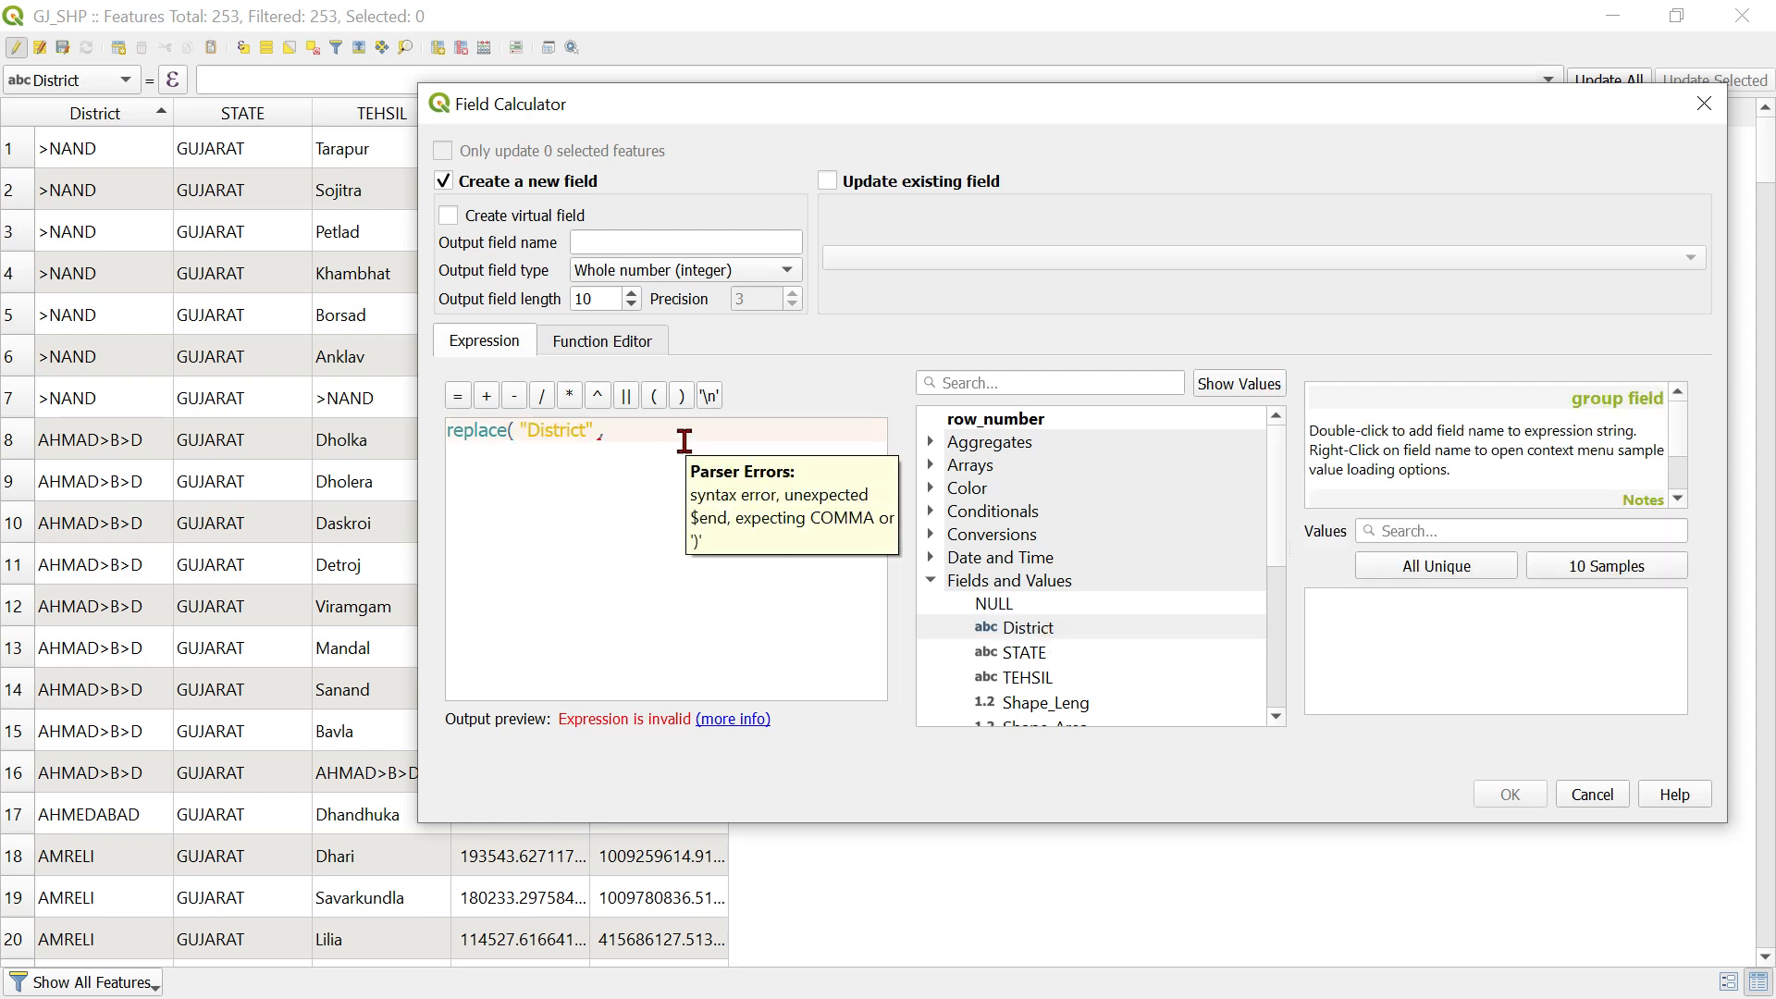
click(1446, 567)
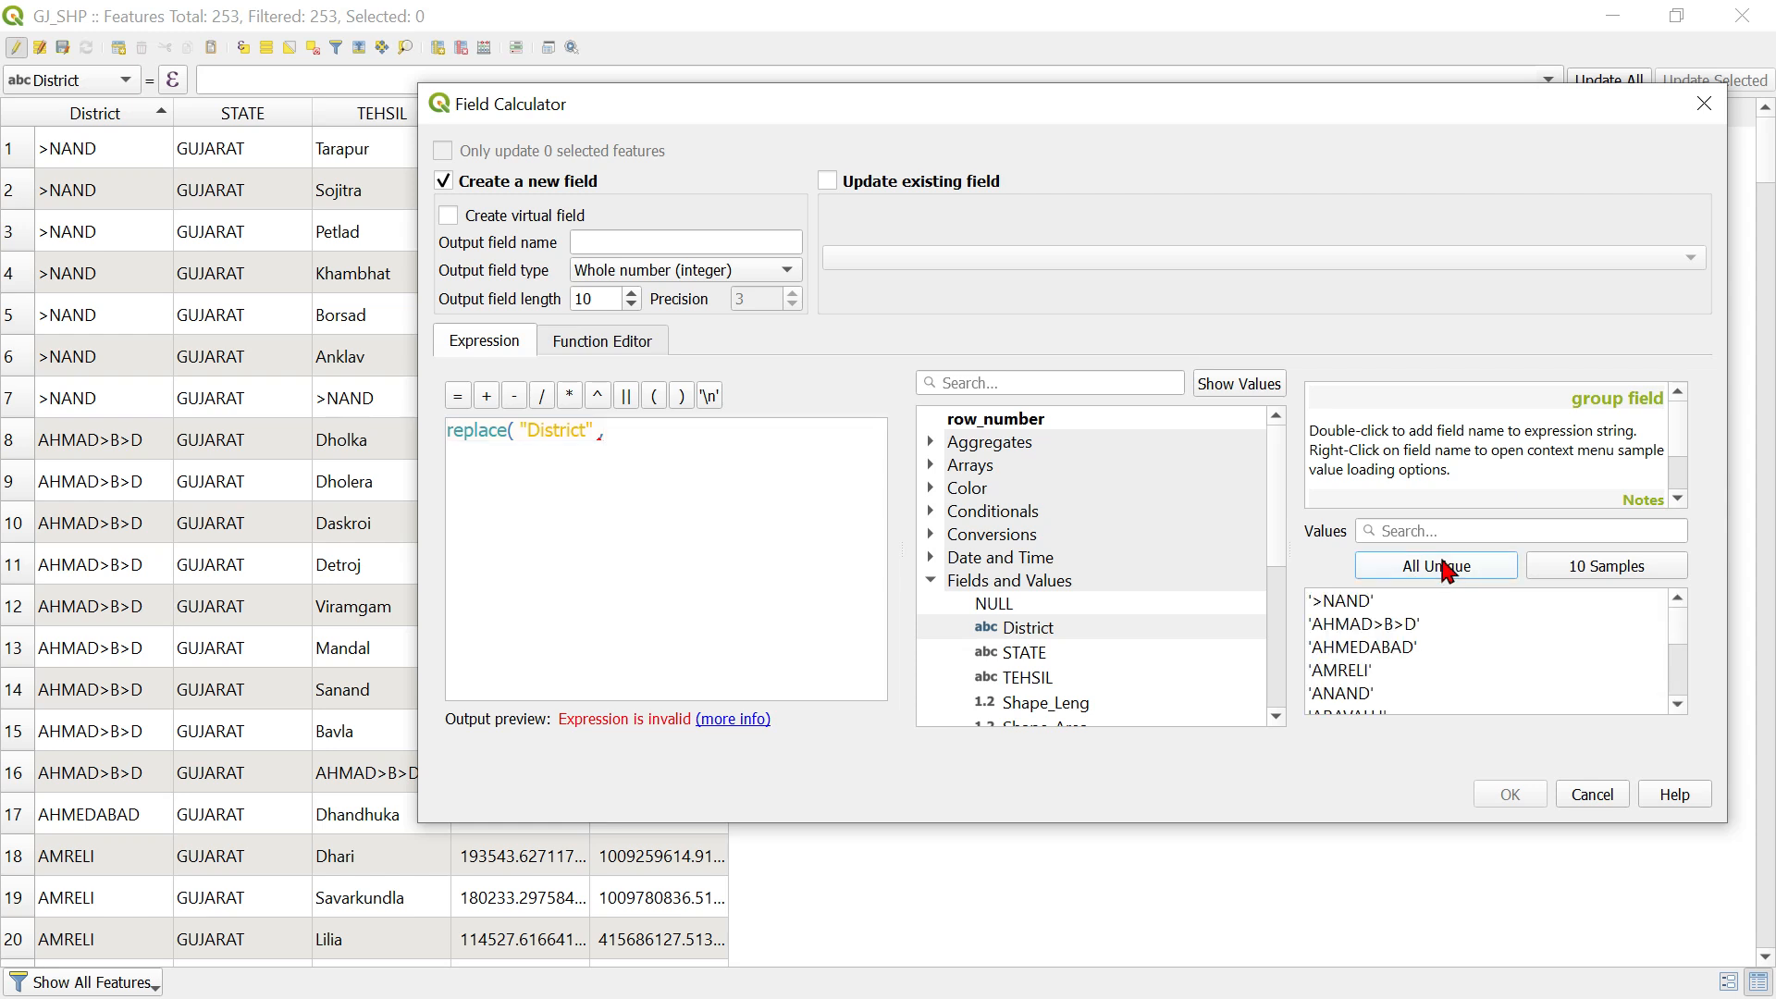
double_click(1374, 603)
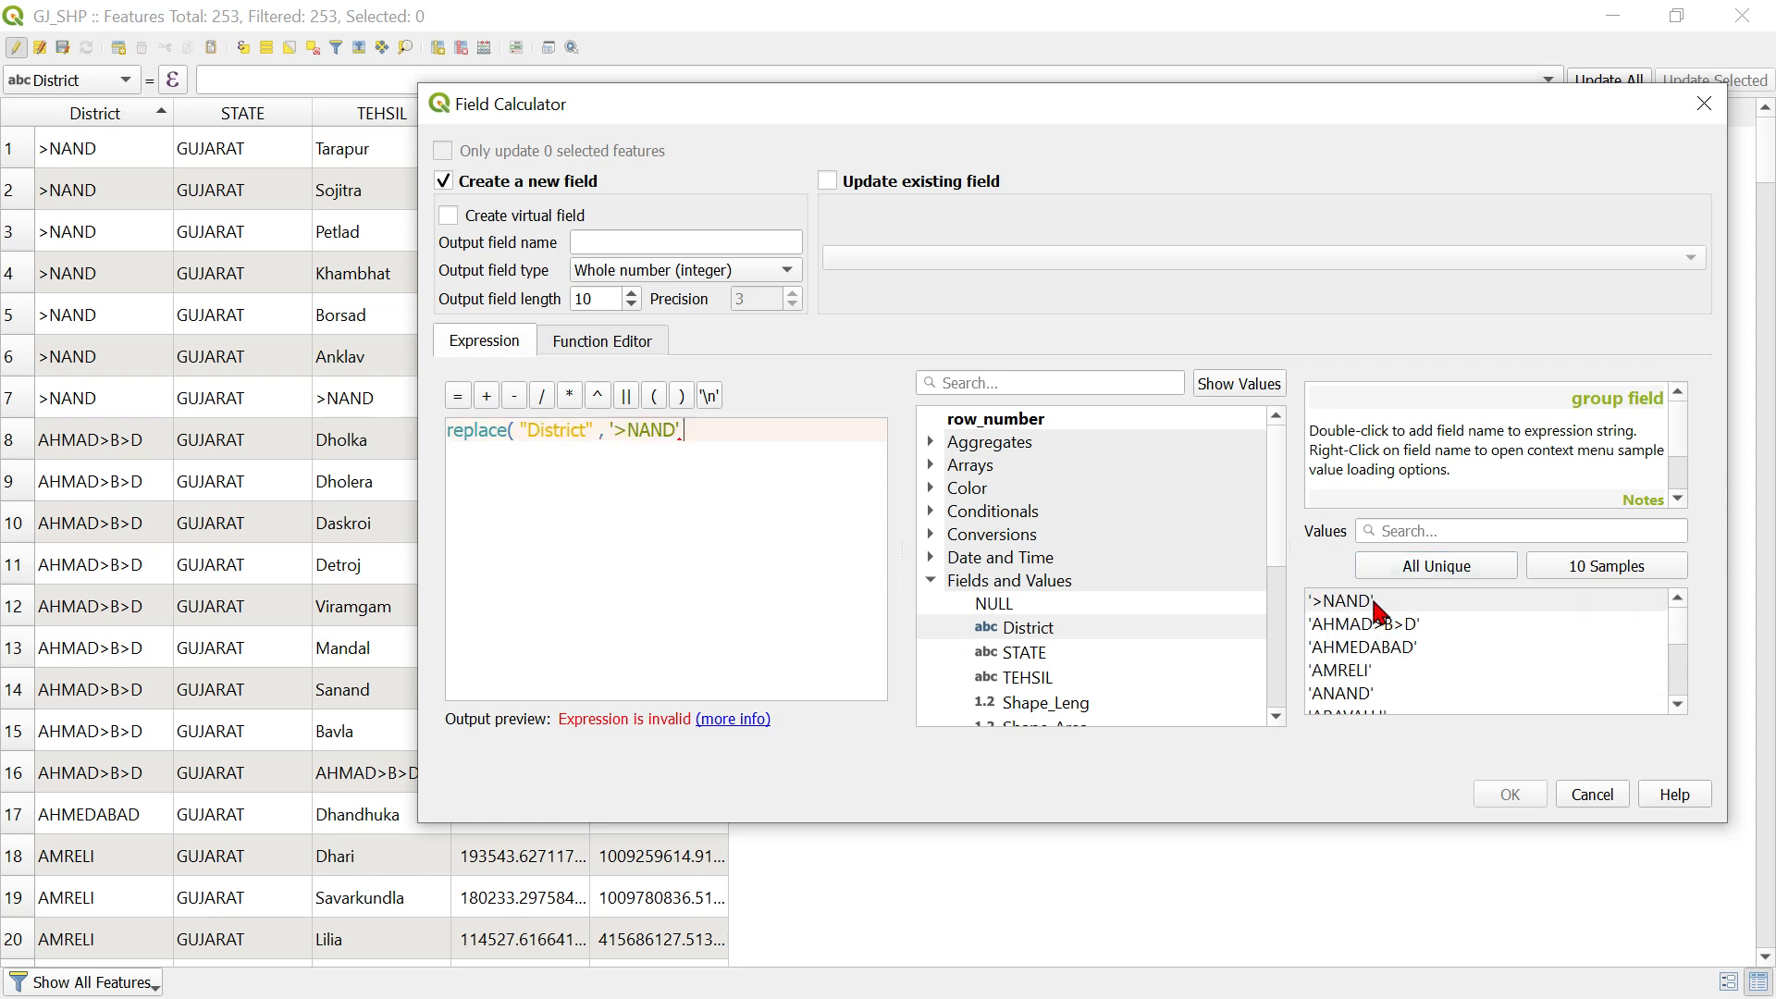
text(,)
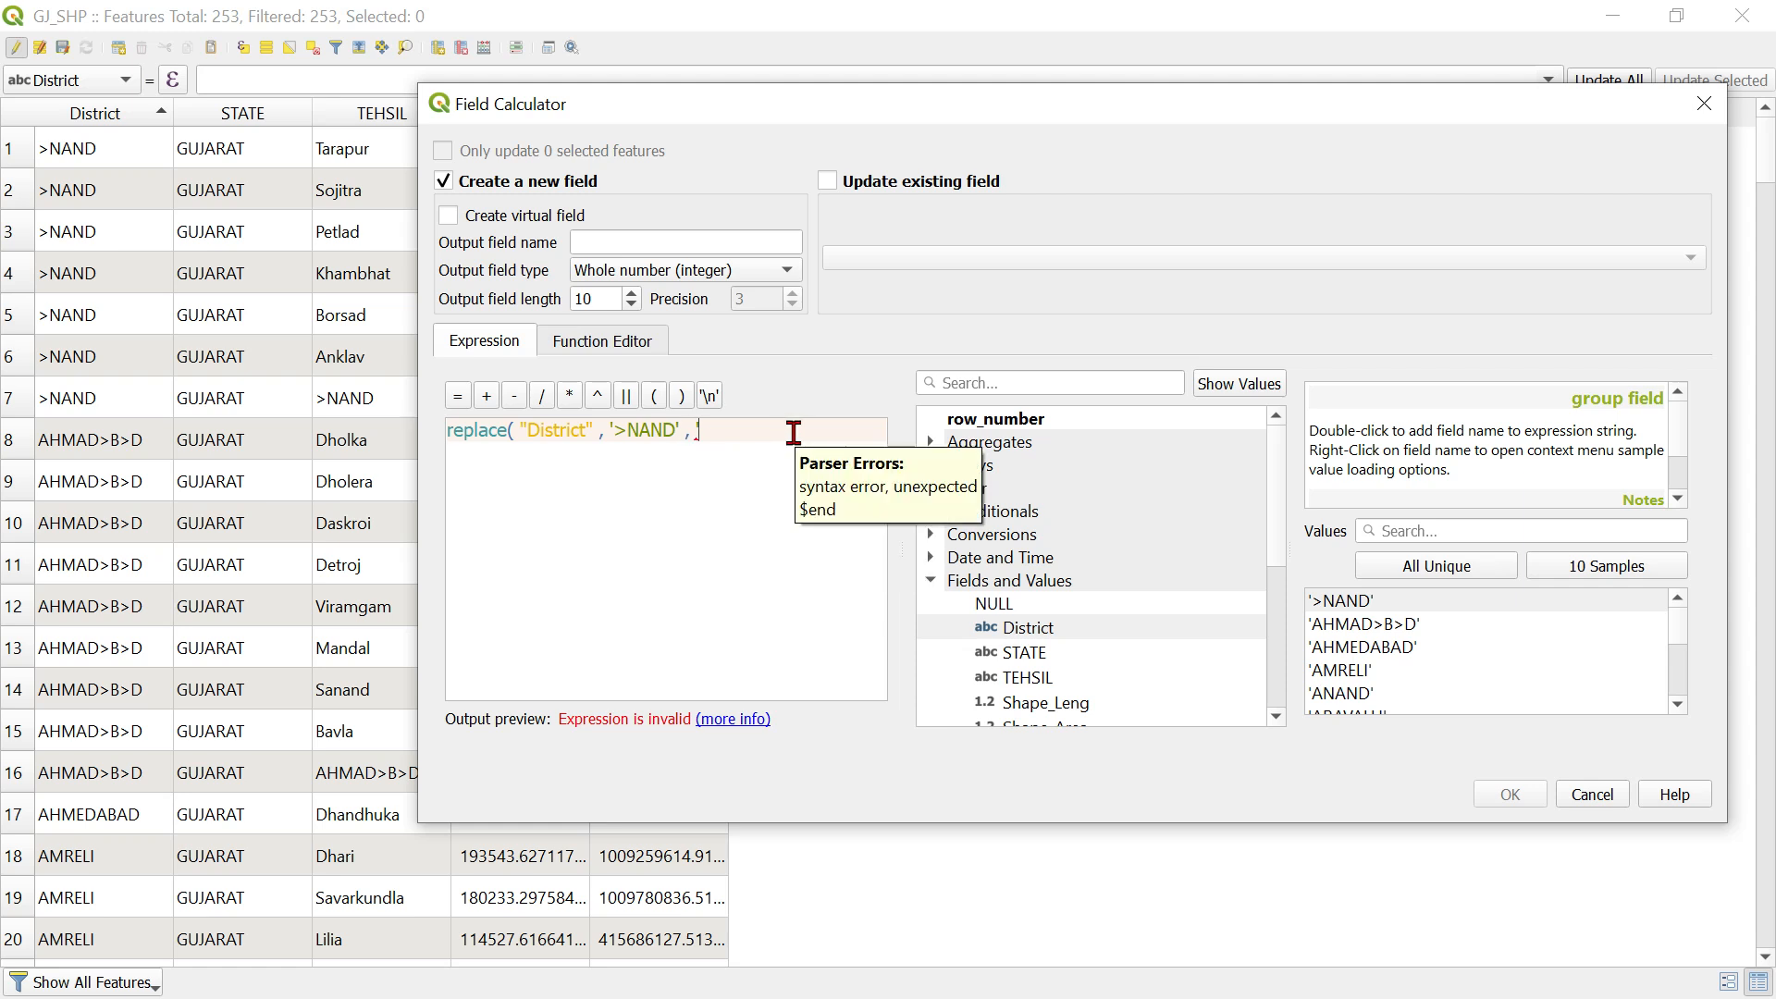
text( 'ANAND'))
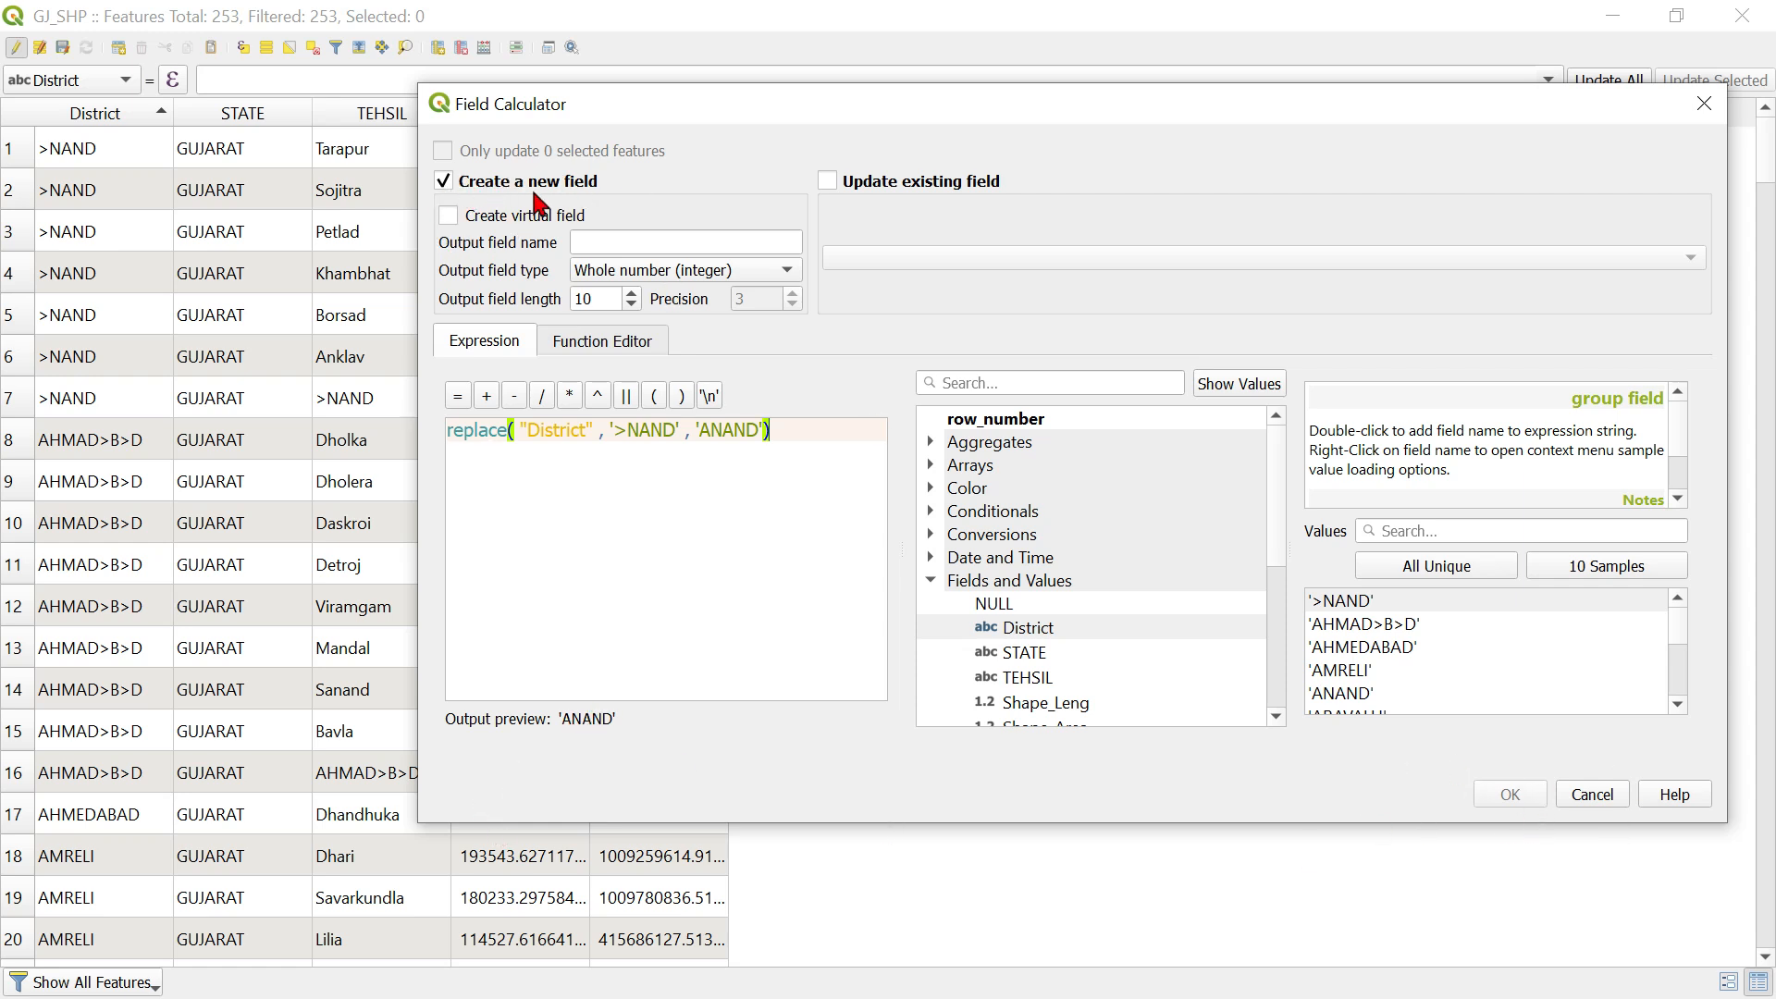
Create the output field "dist new" as Text (string) with length 30 from the replace expression.
click(635, 244)
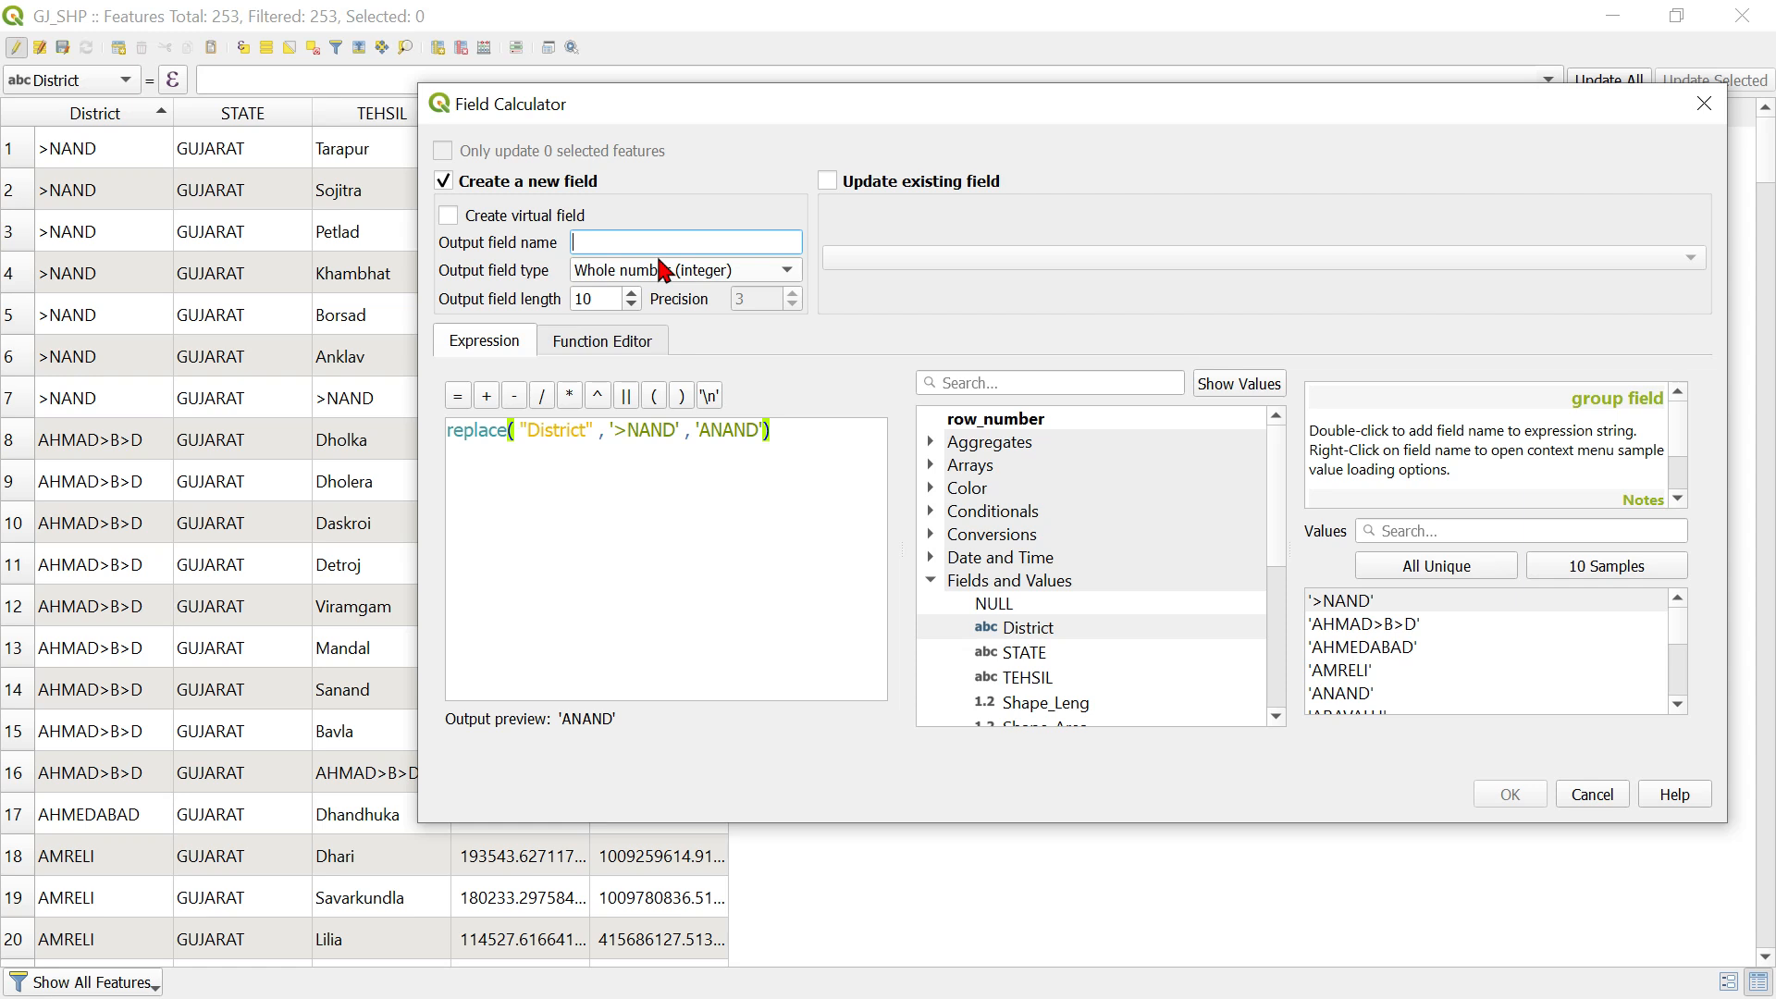
text(dist new)
click(620, 271)
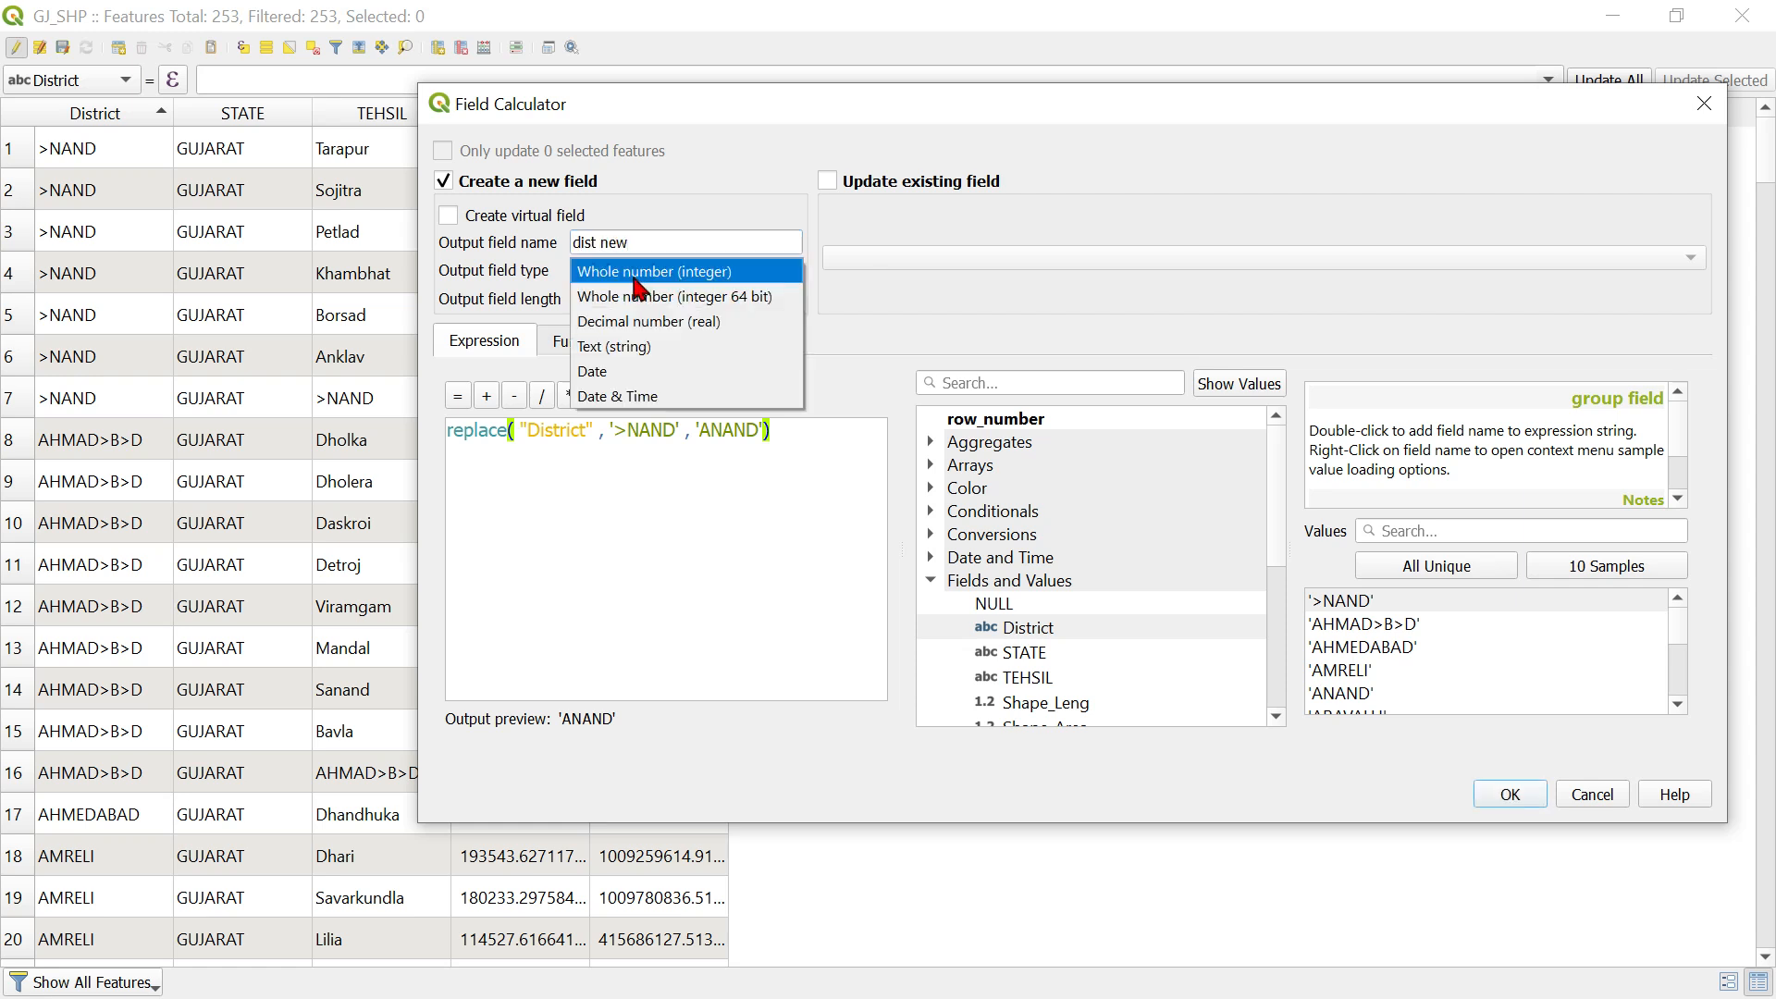
click(646, 350)
drag(592, 299, 568, 300)
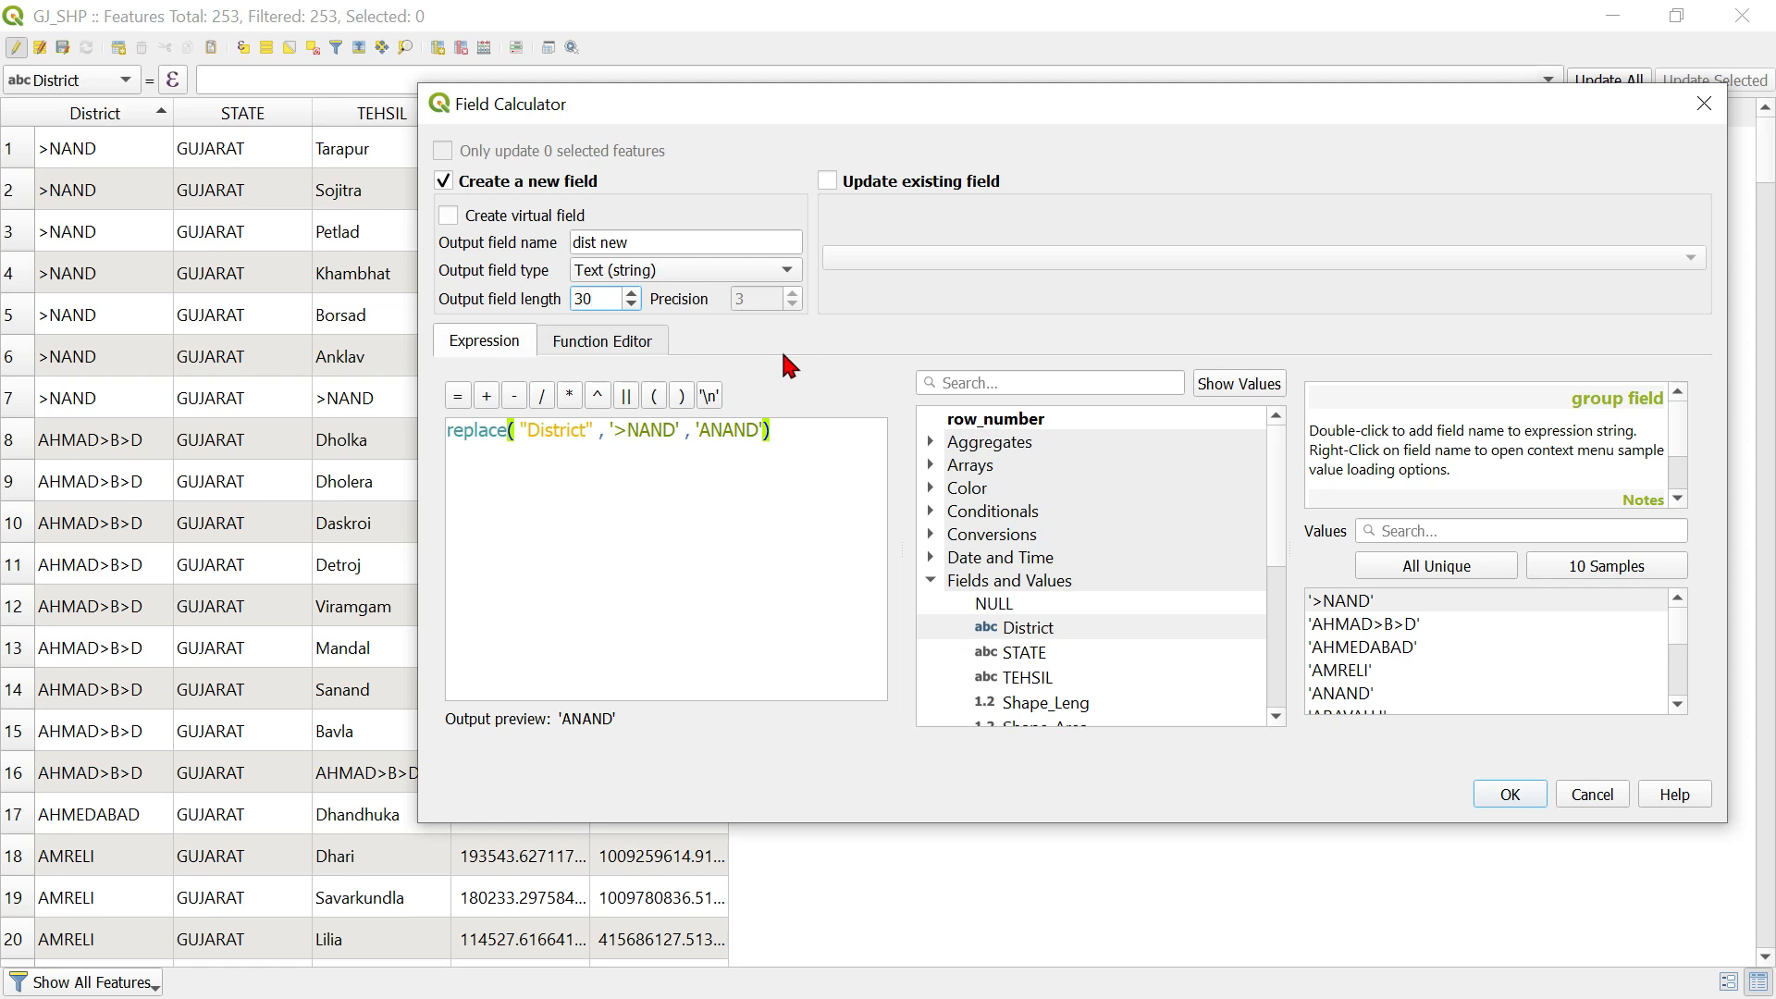
click(1529, 801)
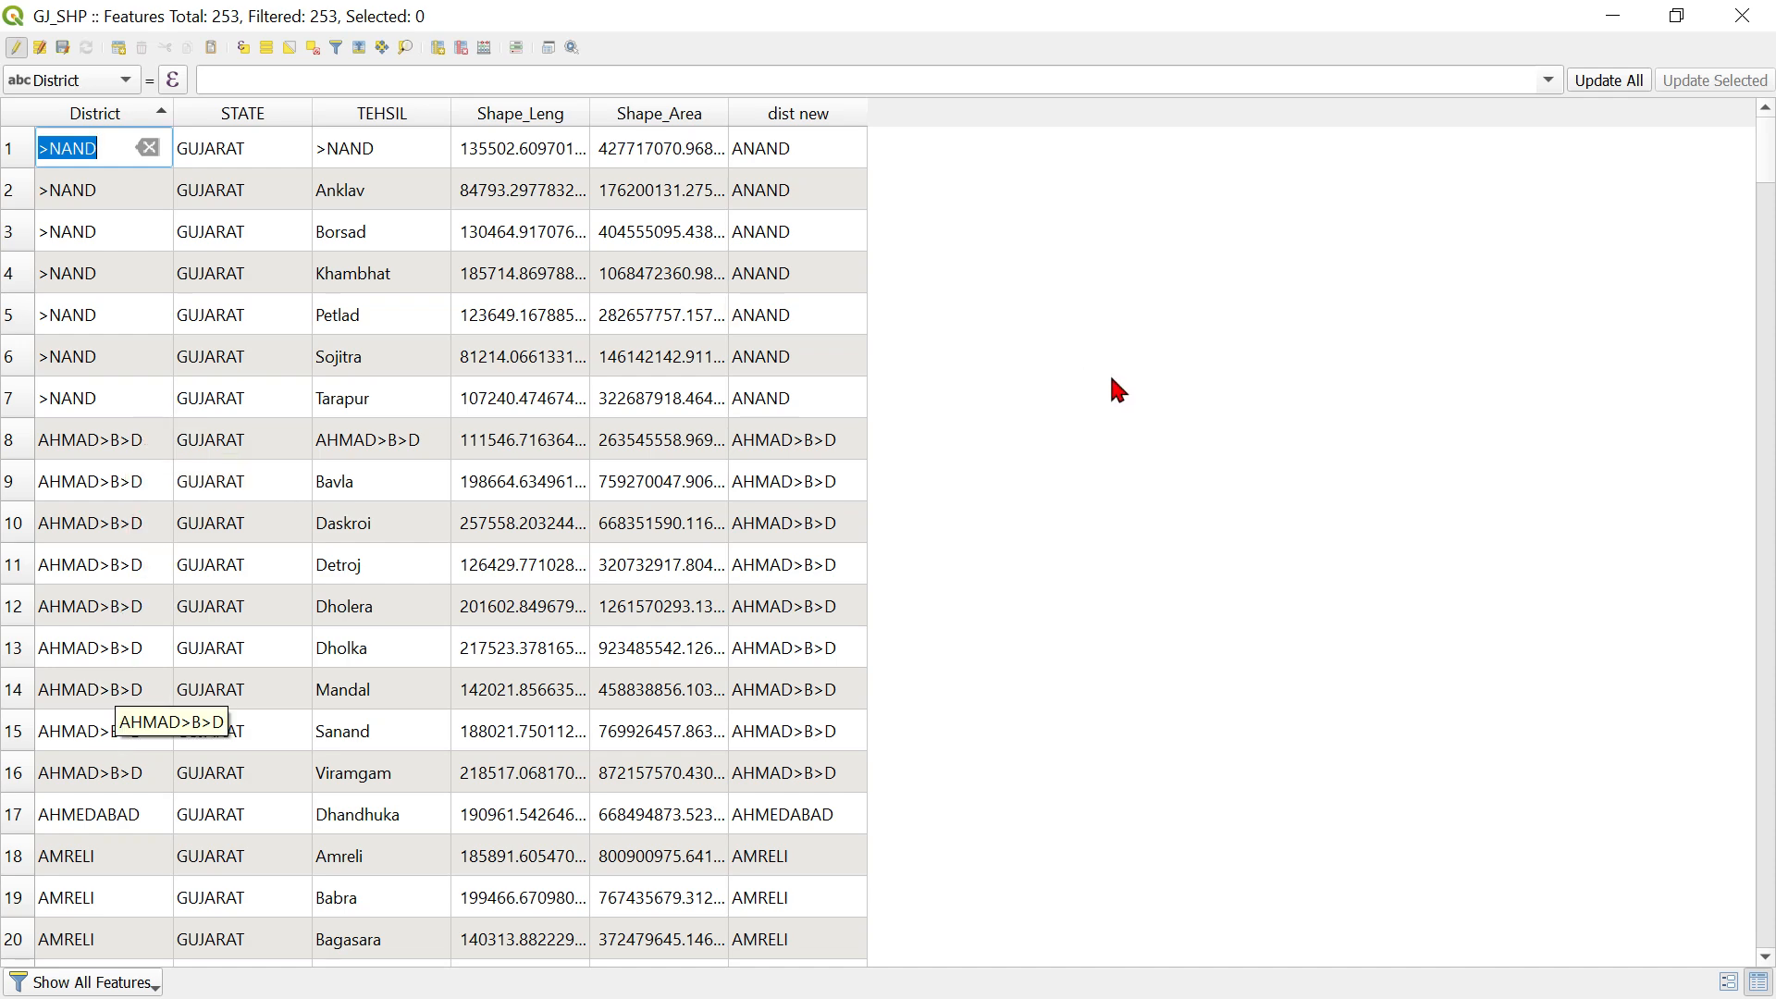
Open a new Field Calculator expression, insert the CASE conditional template and put WHEN on its own line.
click(489, 53)
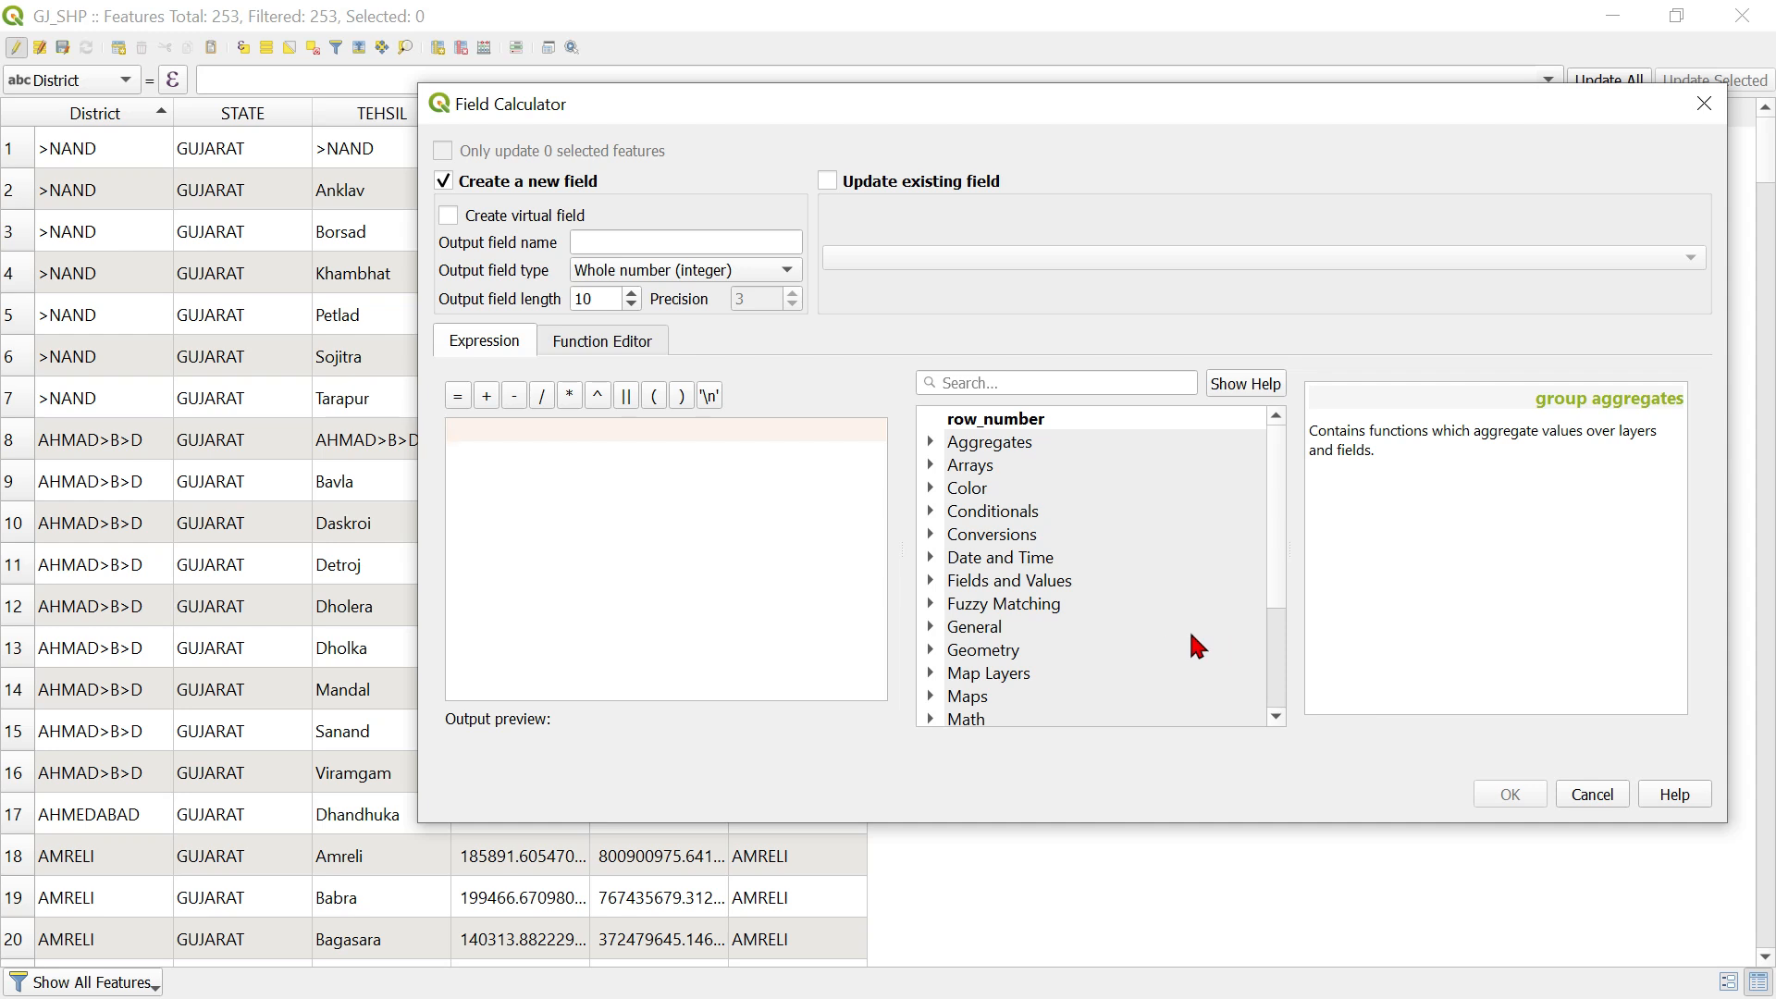
click(932, 514)
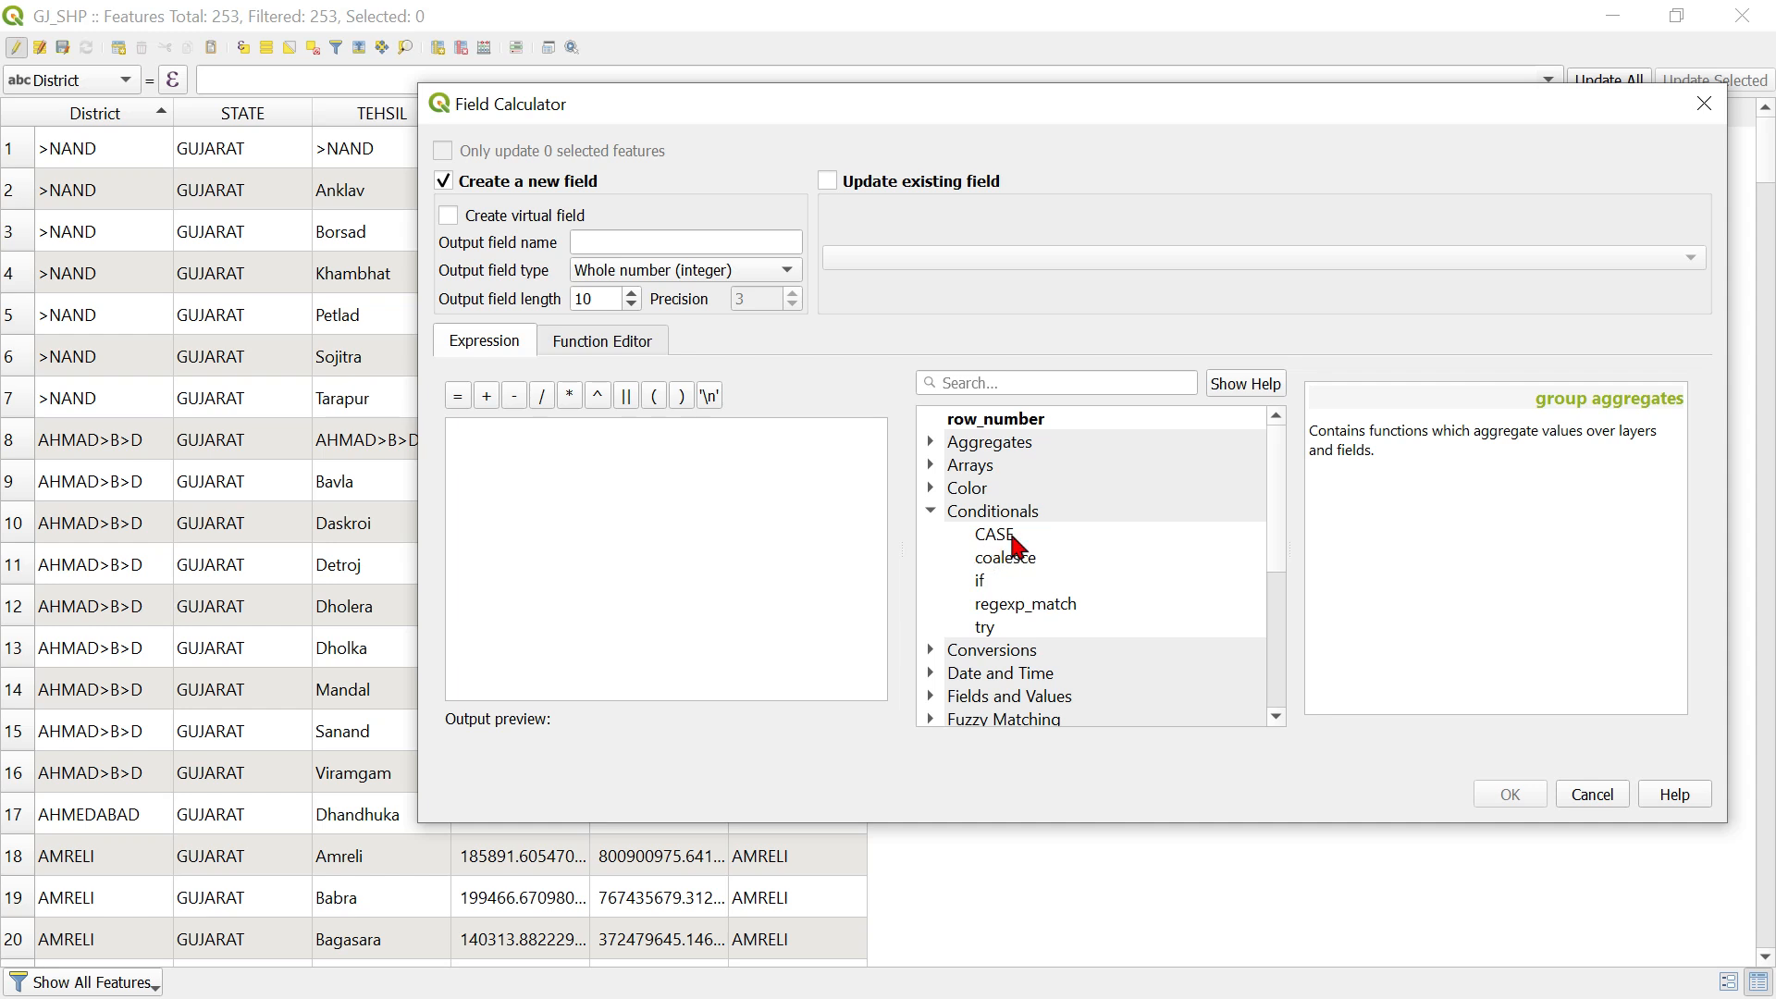
double_click(1015, 546)
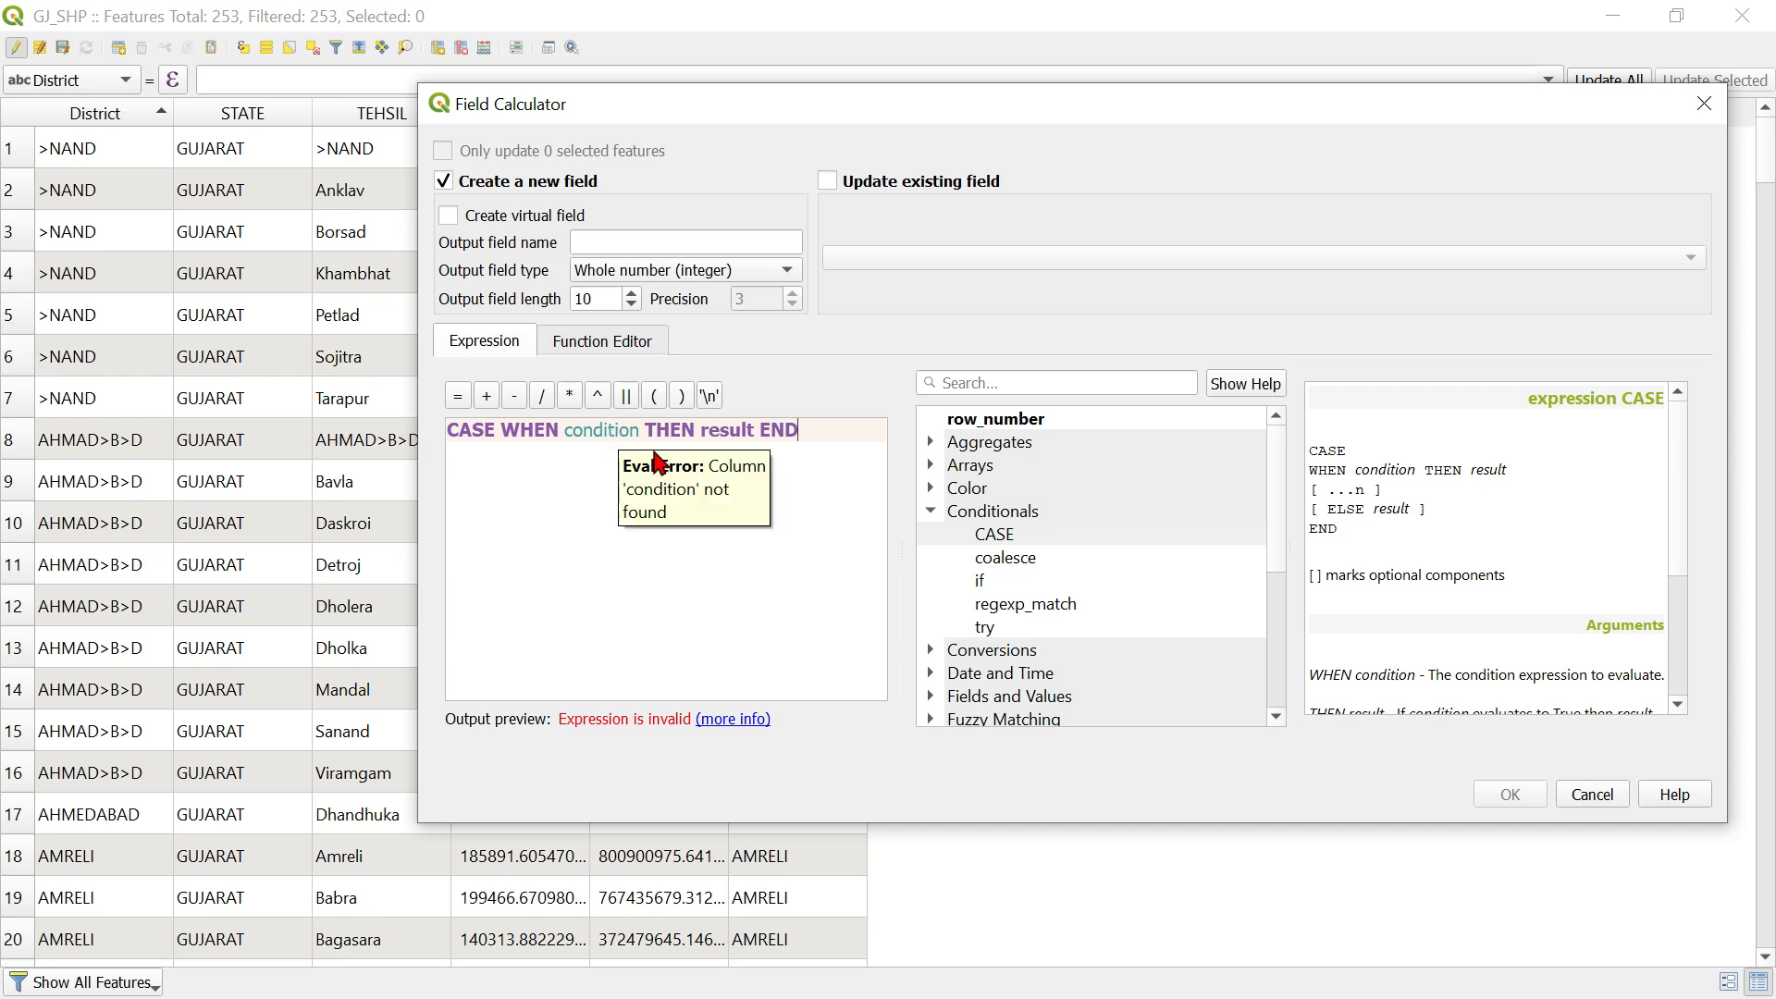
click(501, 432)
key(Return)
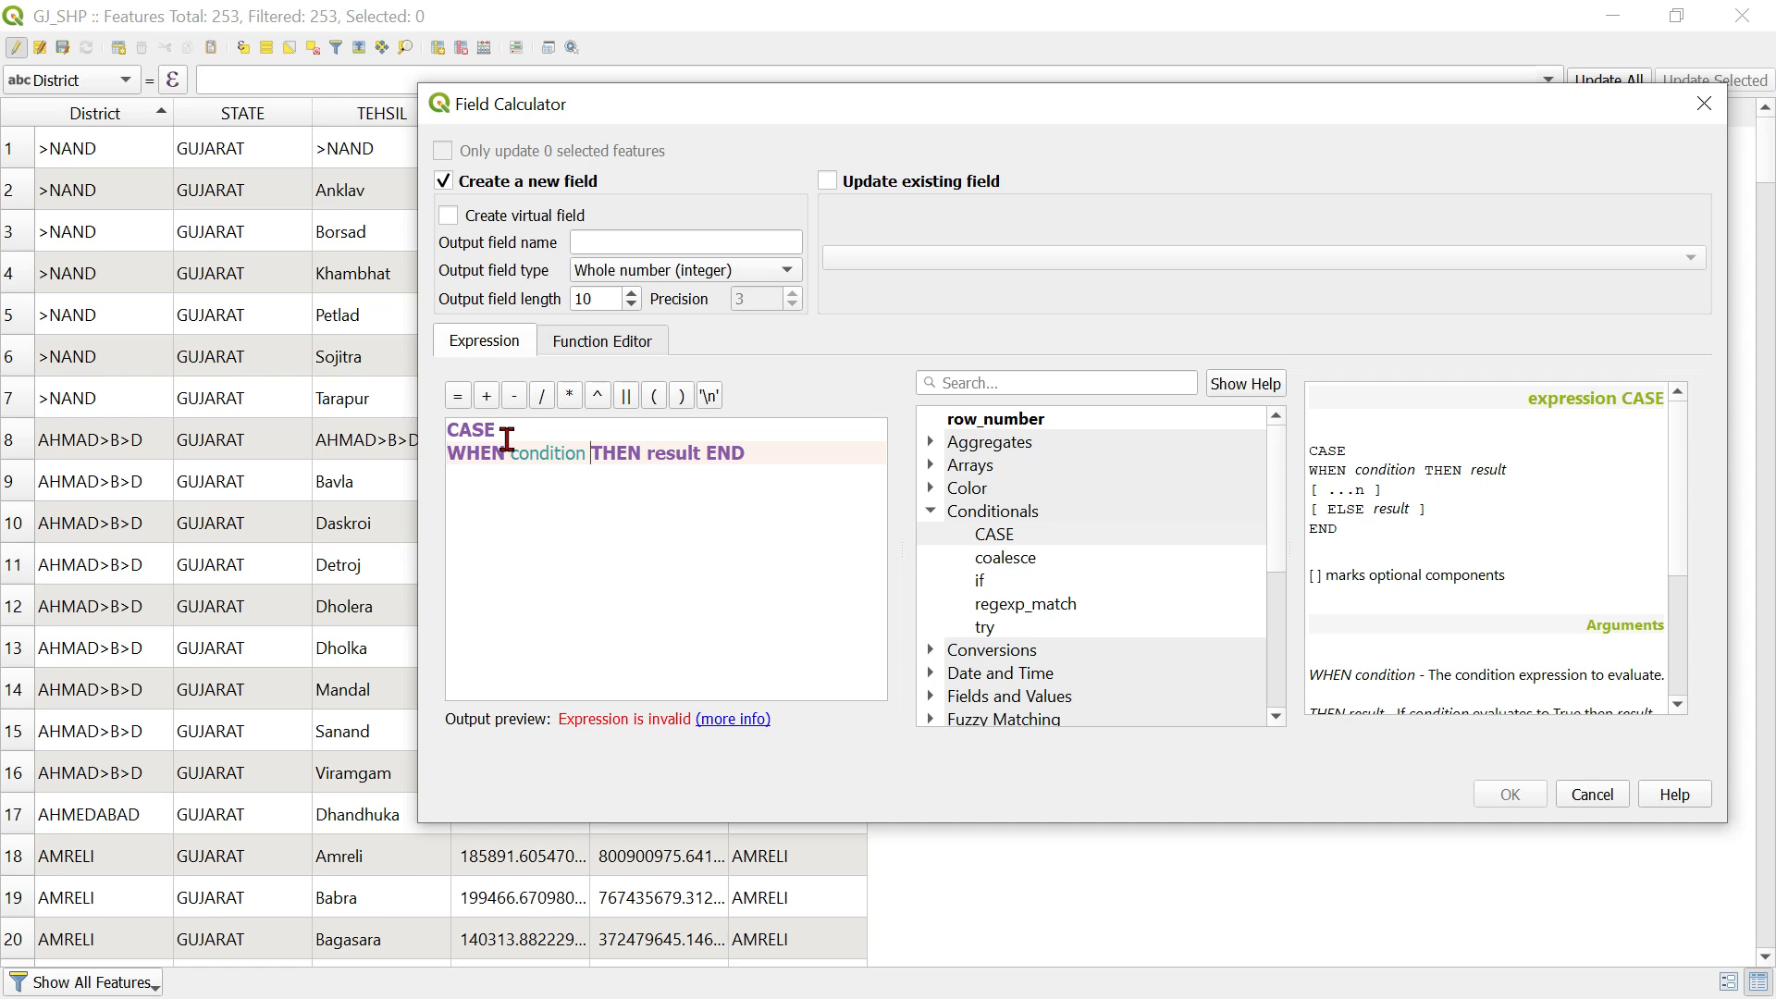
Replace the condition placeholder in the CASE expression with "District" = '>NAND', taking the value from the field's unique values.
double_click(507, 442)
scroll(1191, 692, down, 1)
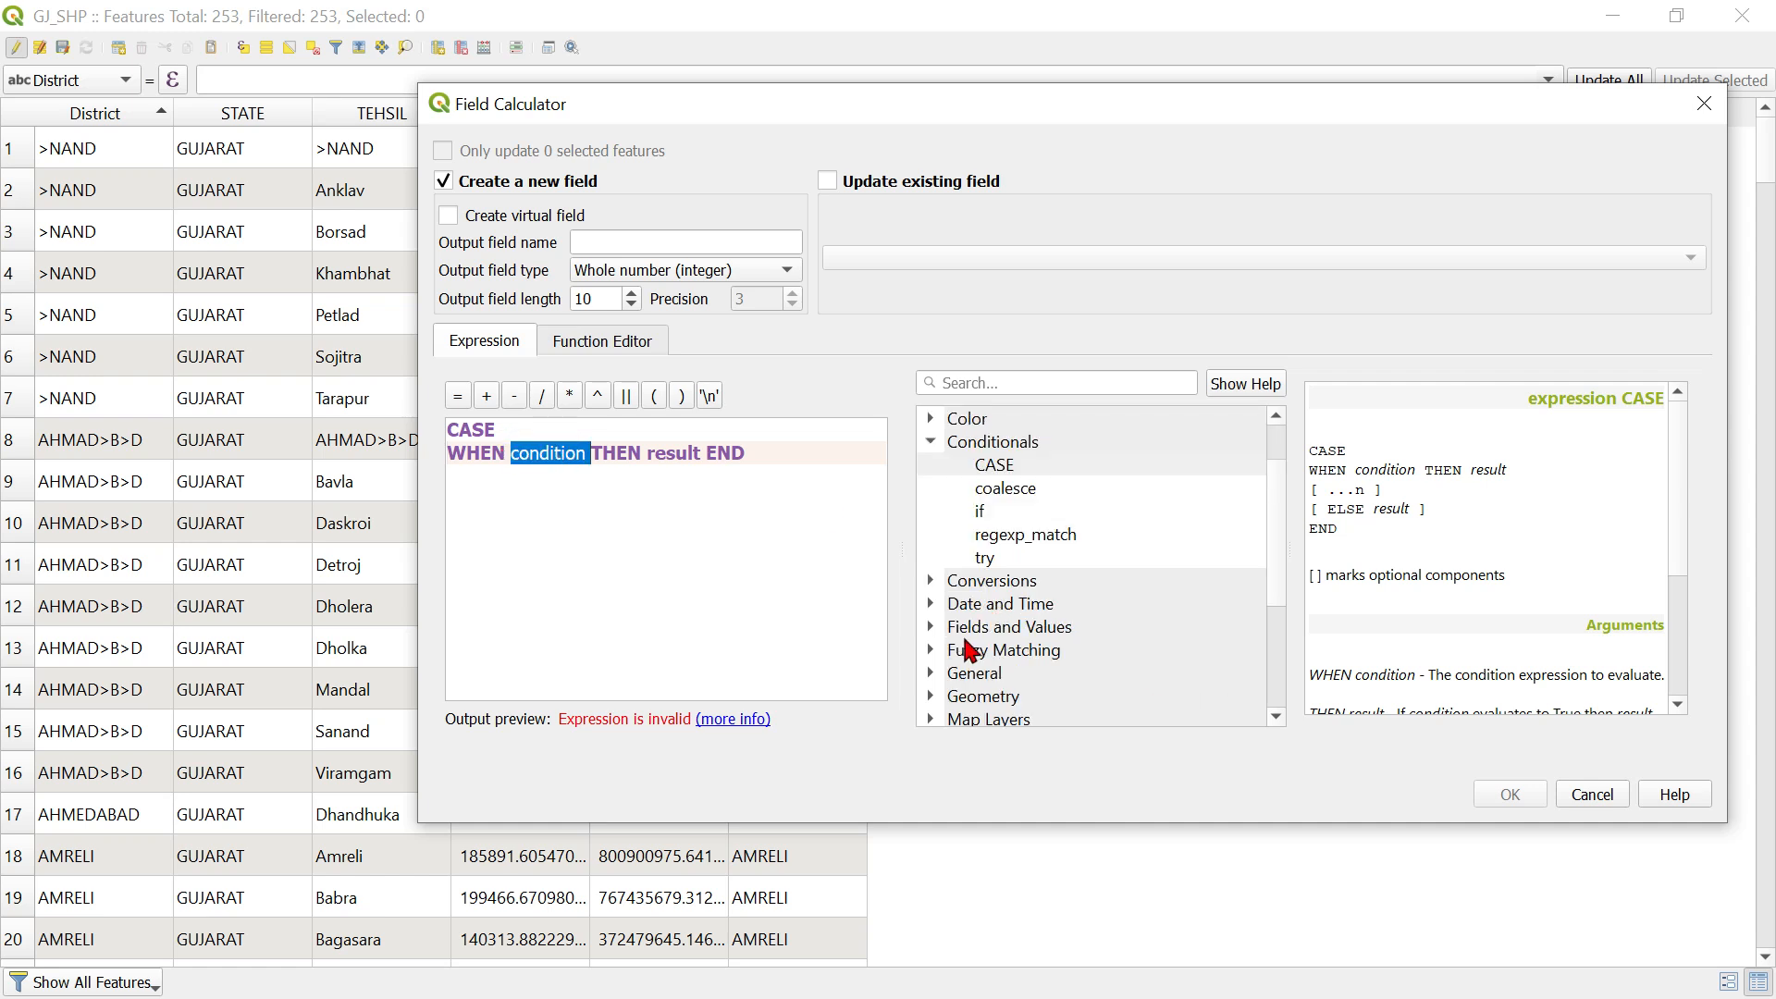
scroll(962, 638, down, 2)
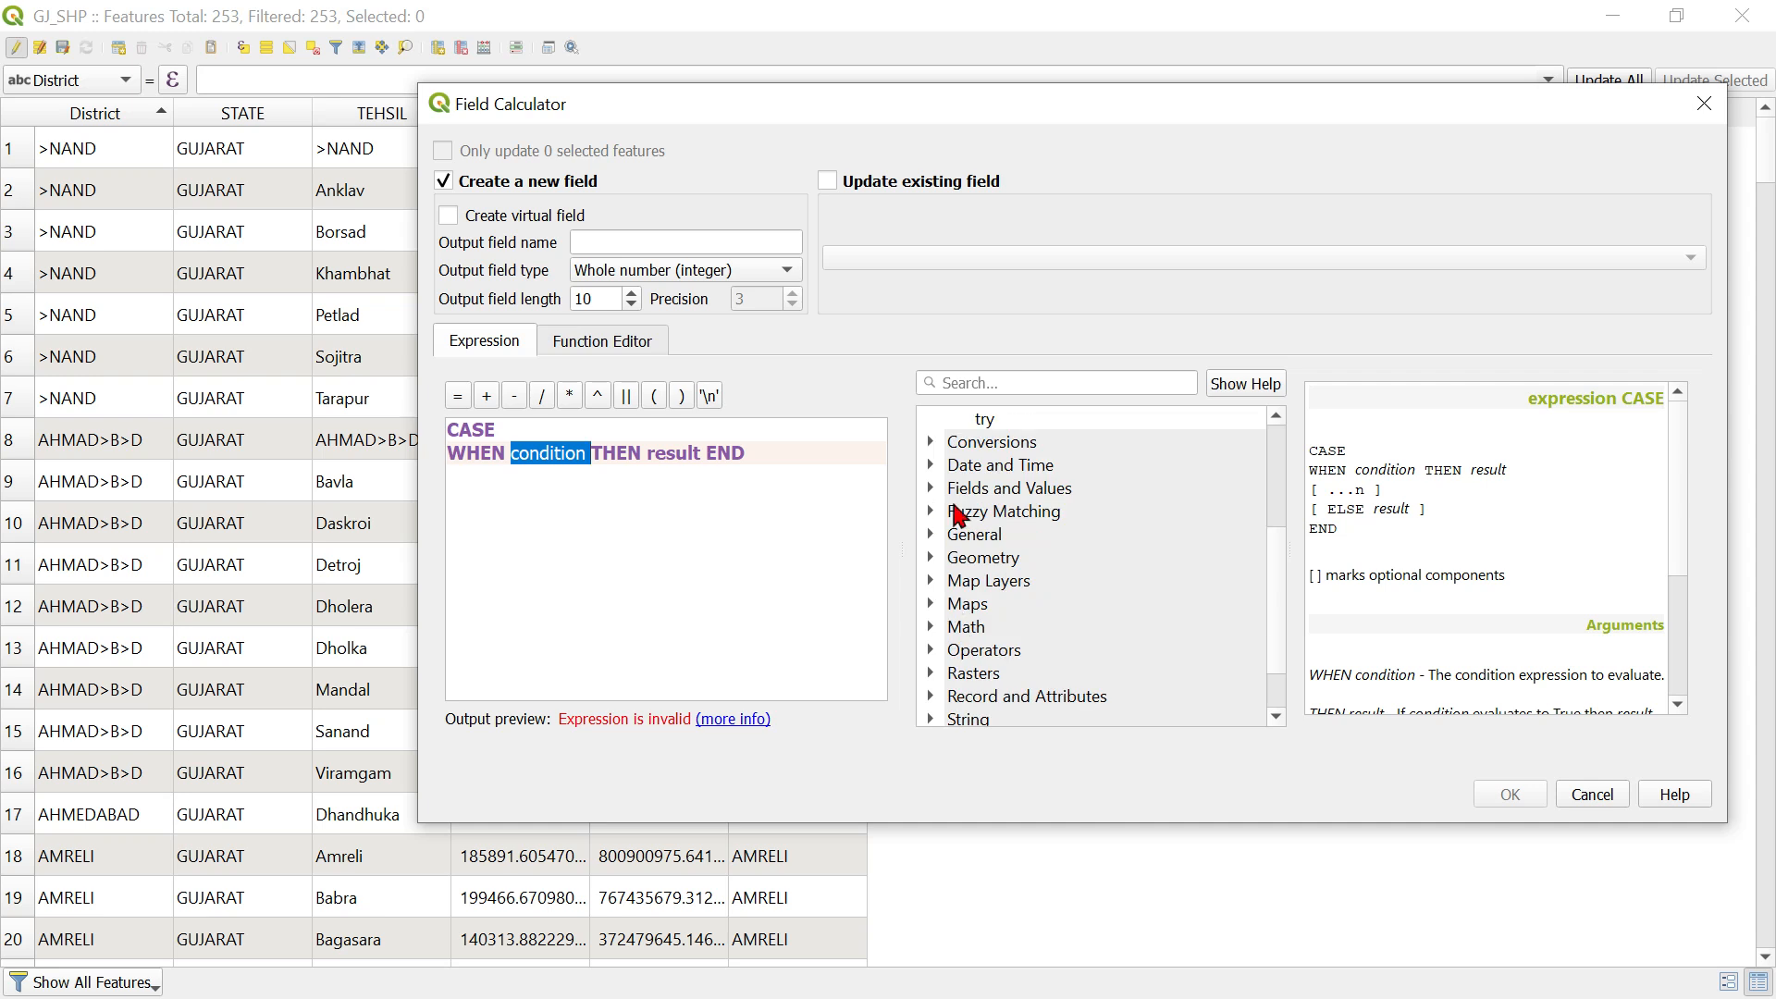
click(932, 489)
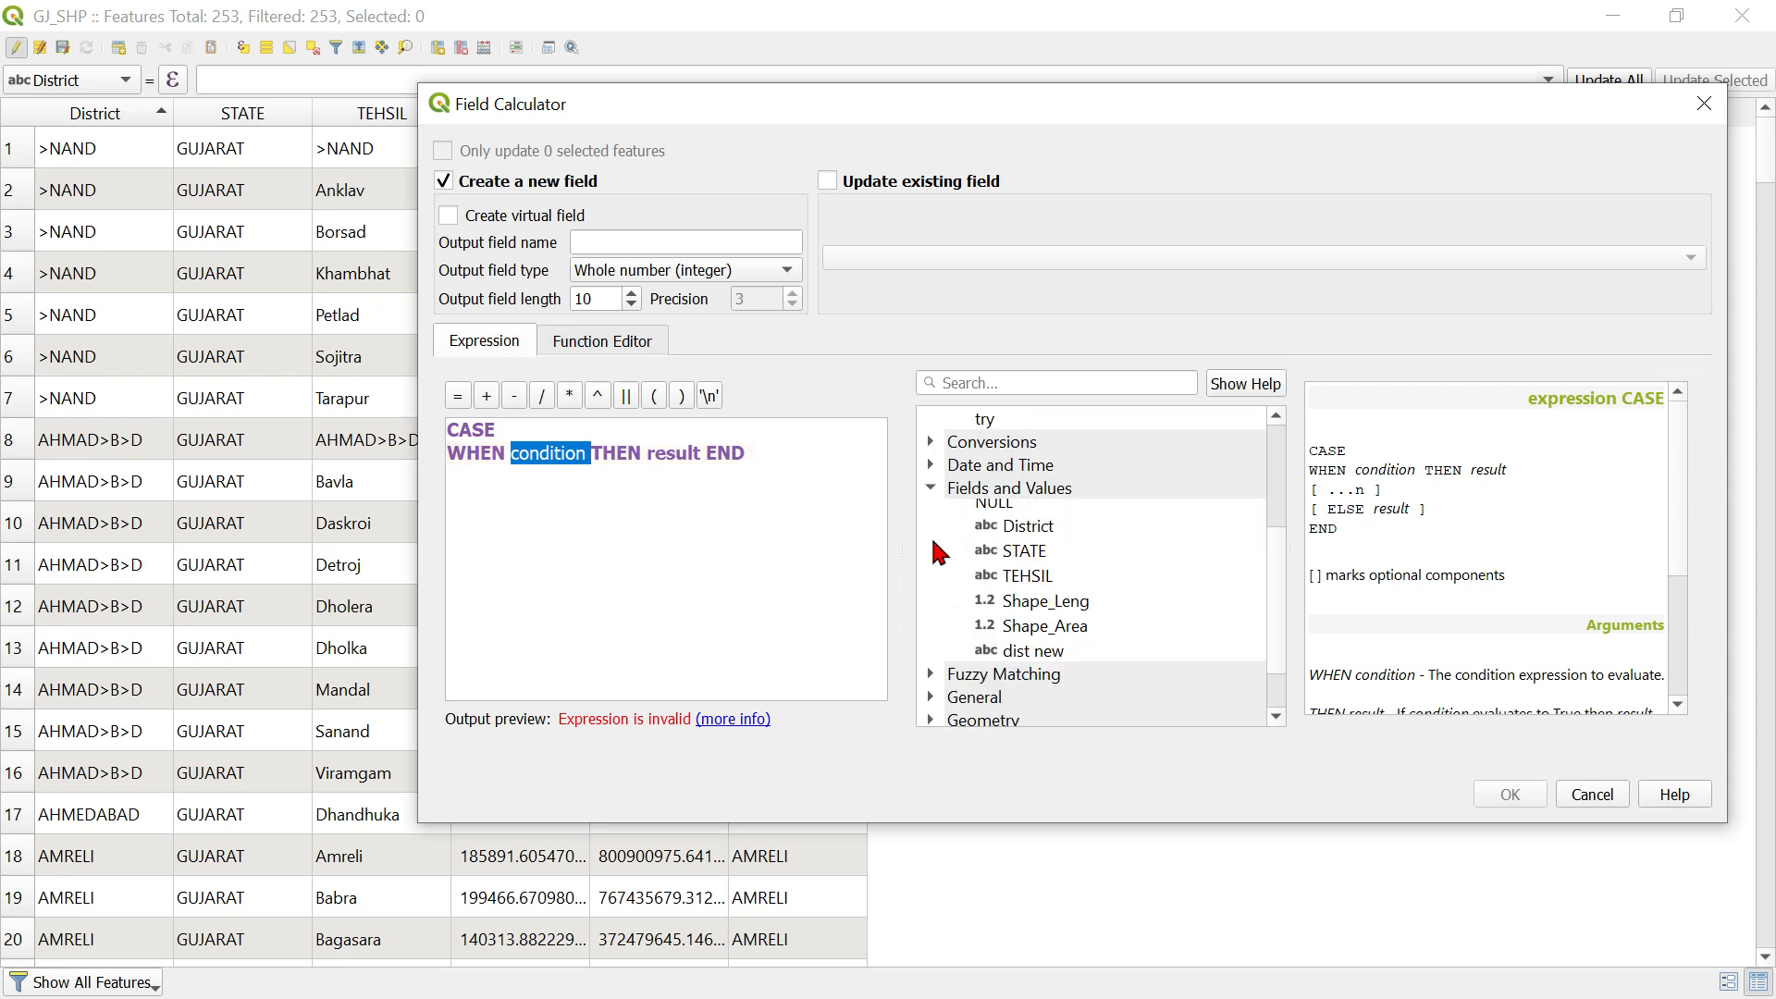
double_click(1040, 541)
text(=)
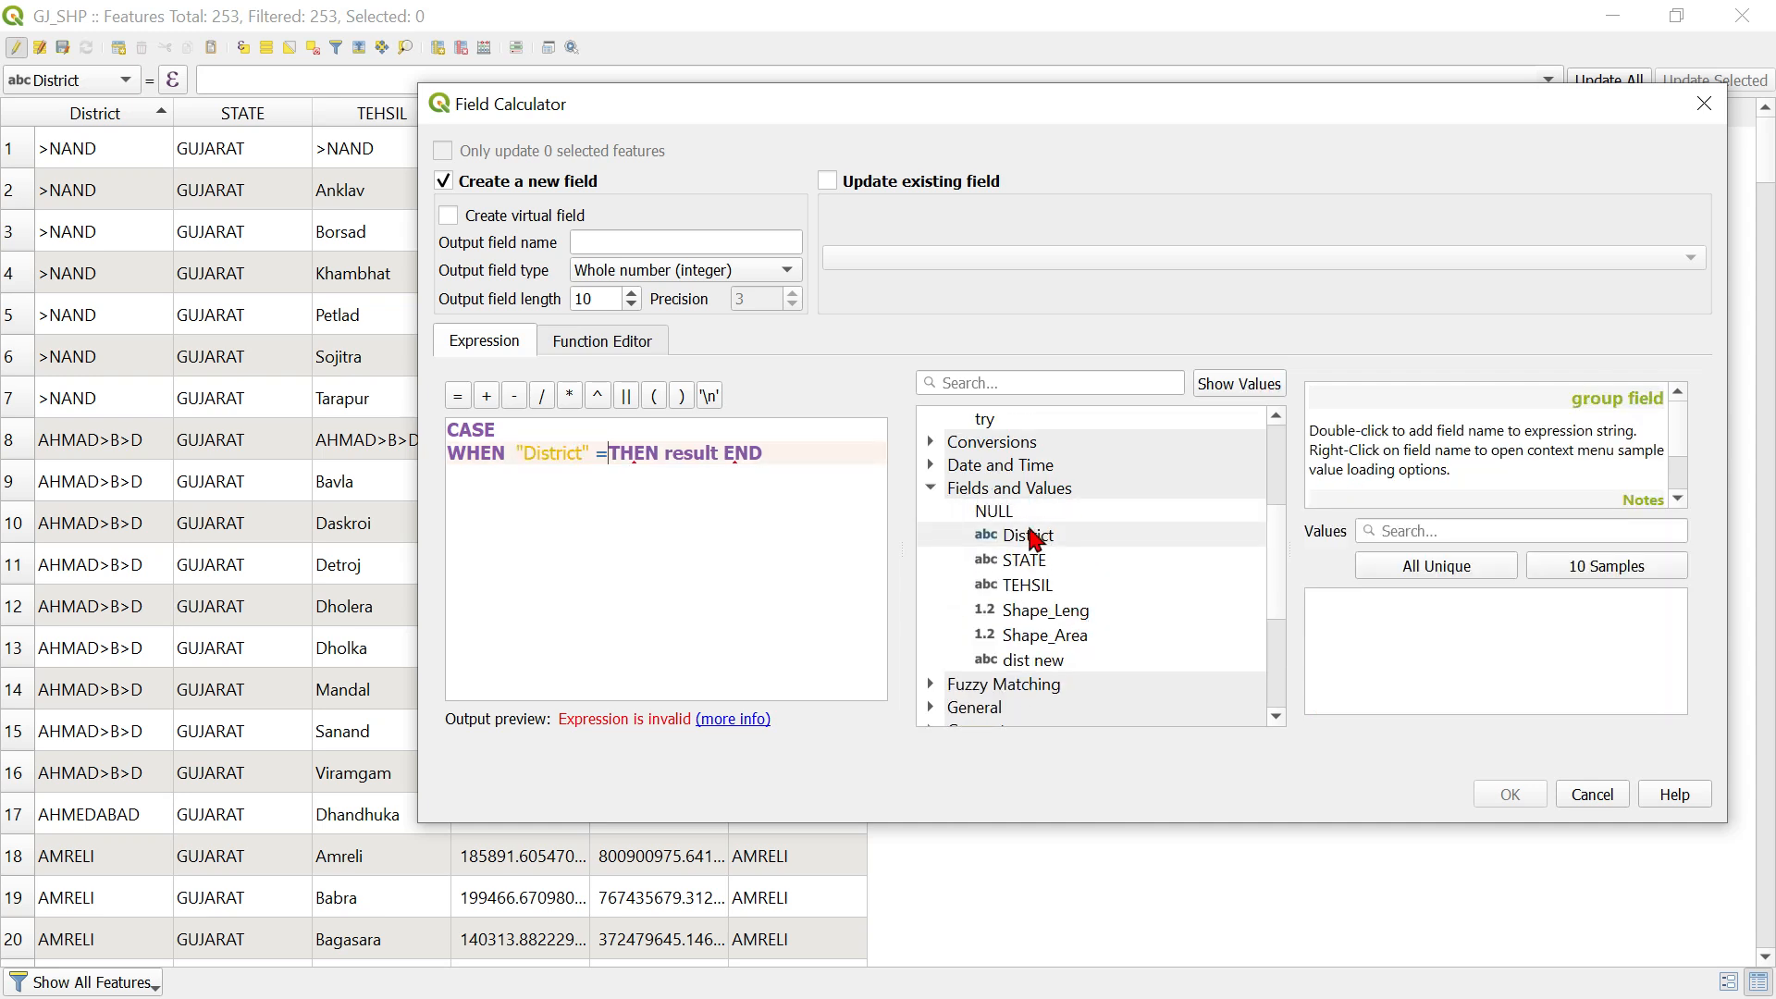
click(1471, 566)
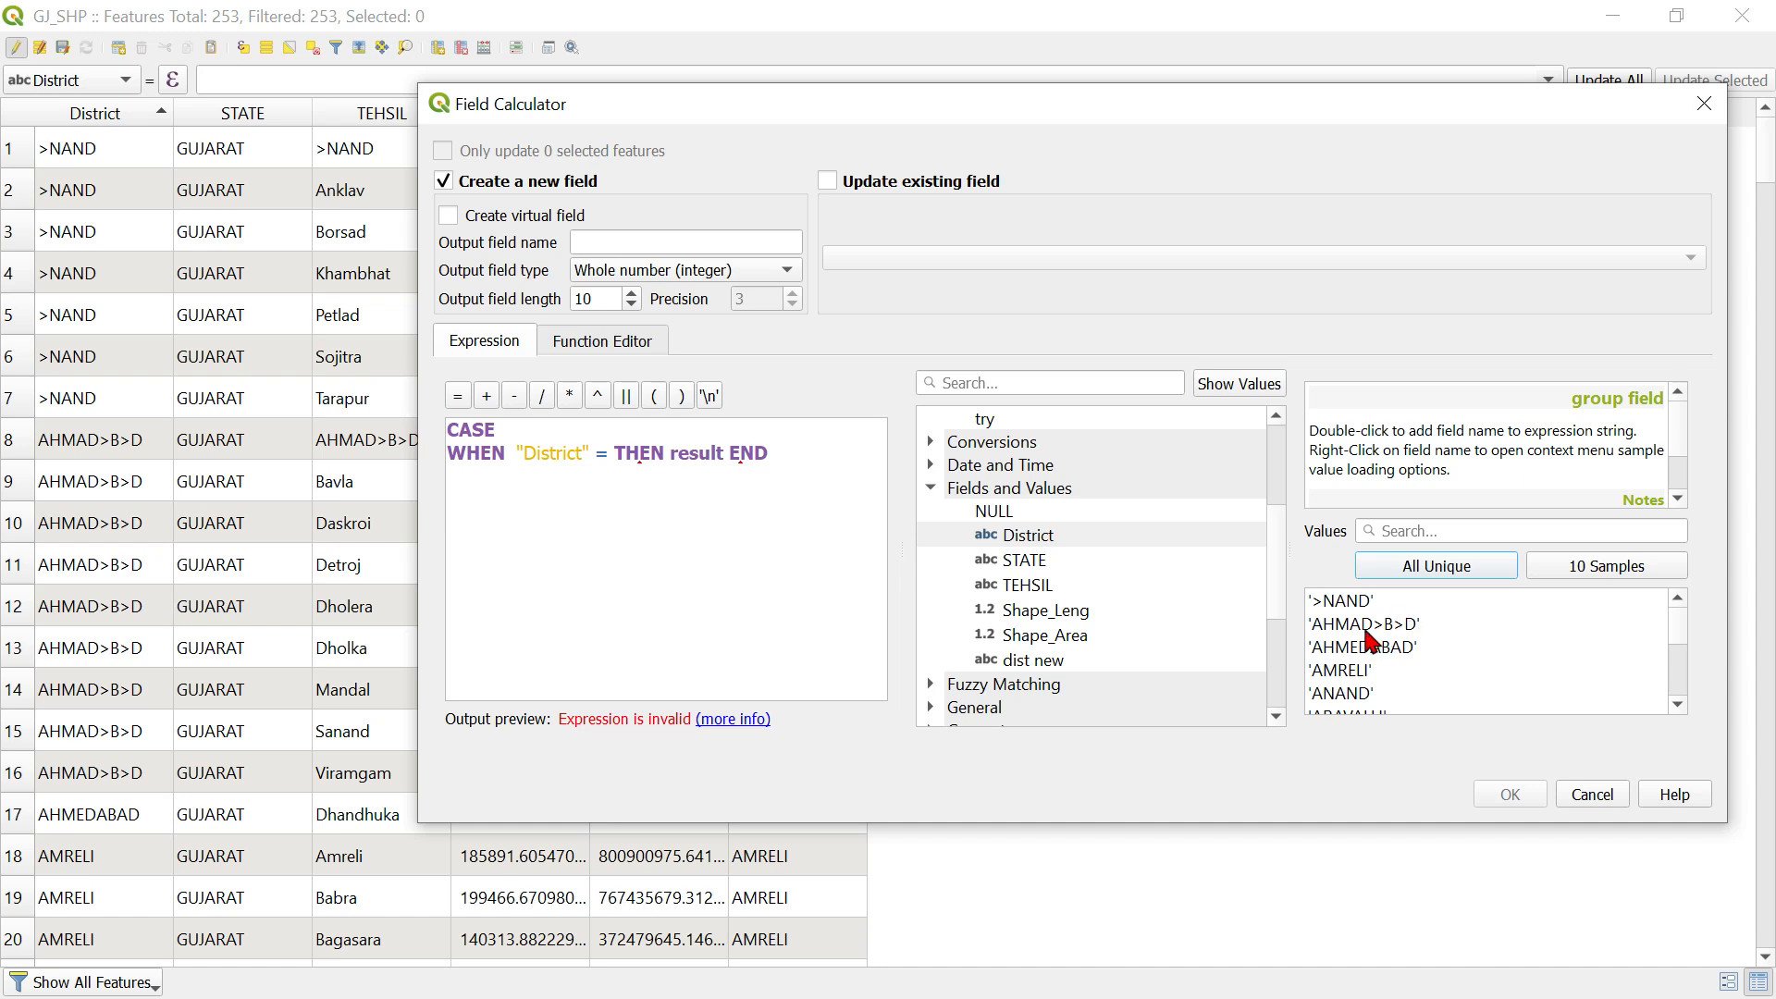
double_click(1358, 603)
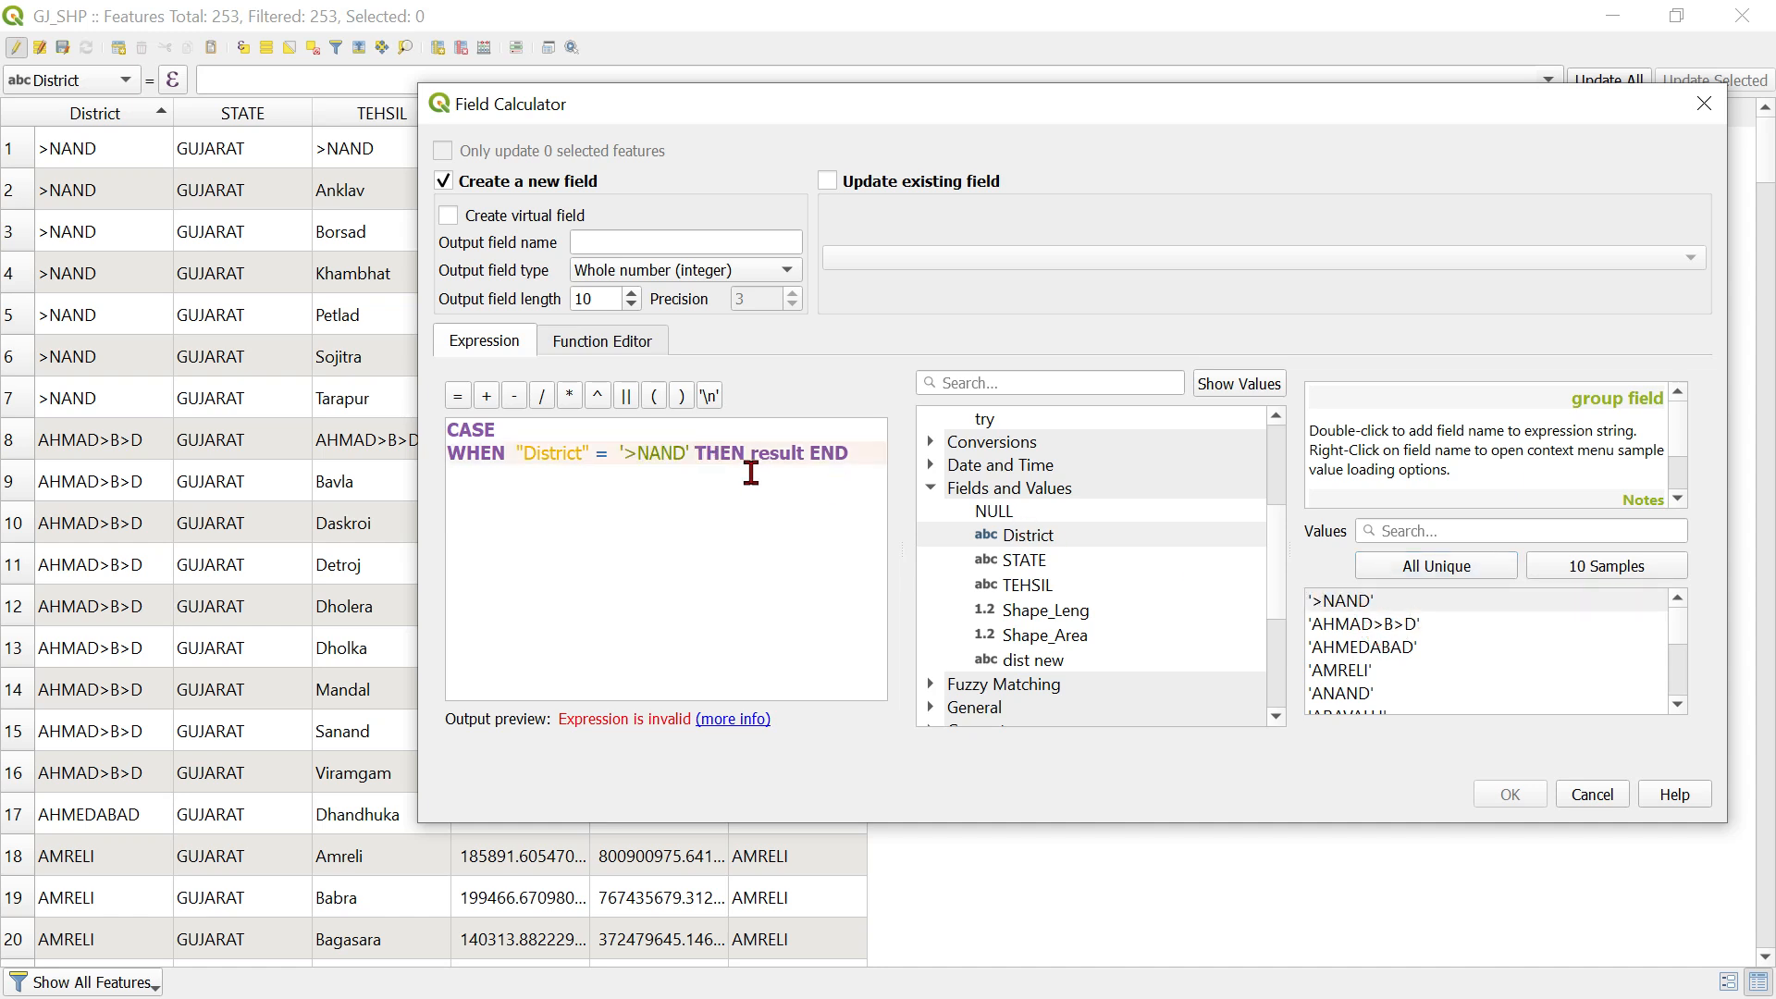
Replace the result placeholder with 'ANAND' and put END on its own line.
drag(751, 453, 810, 453)
text('ANAND')
key(Return)
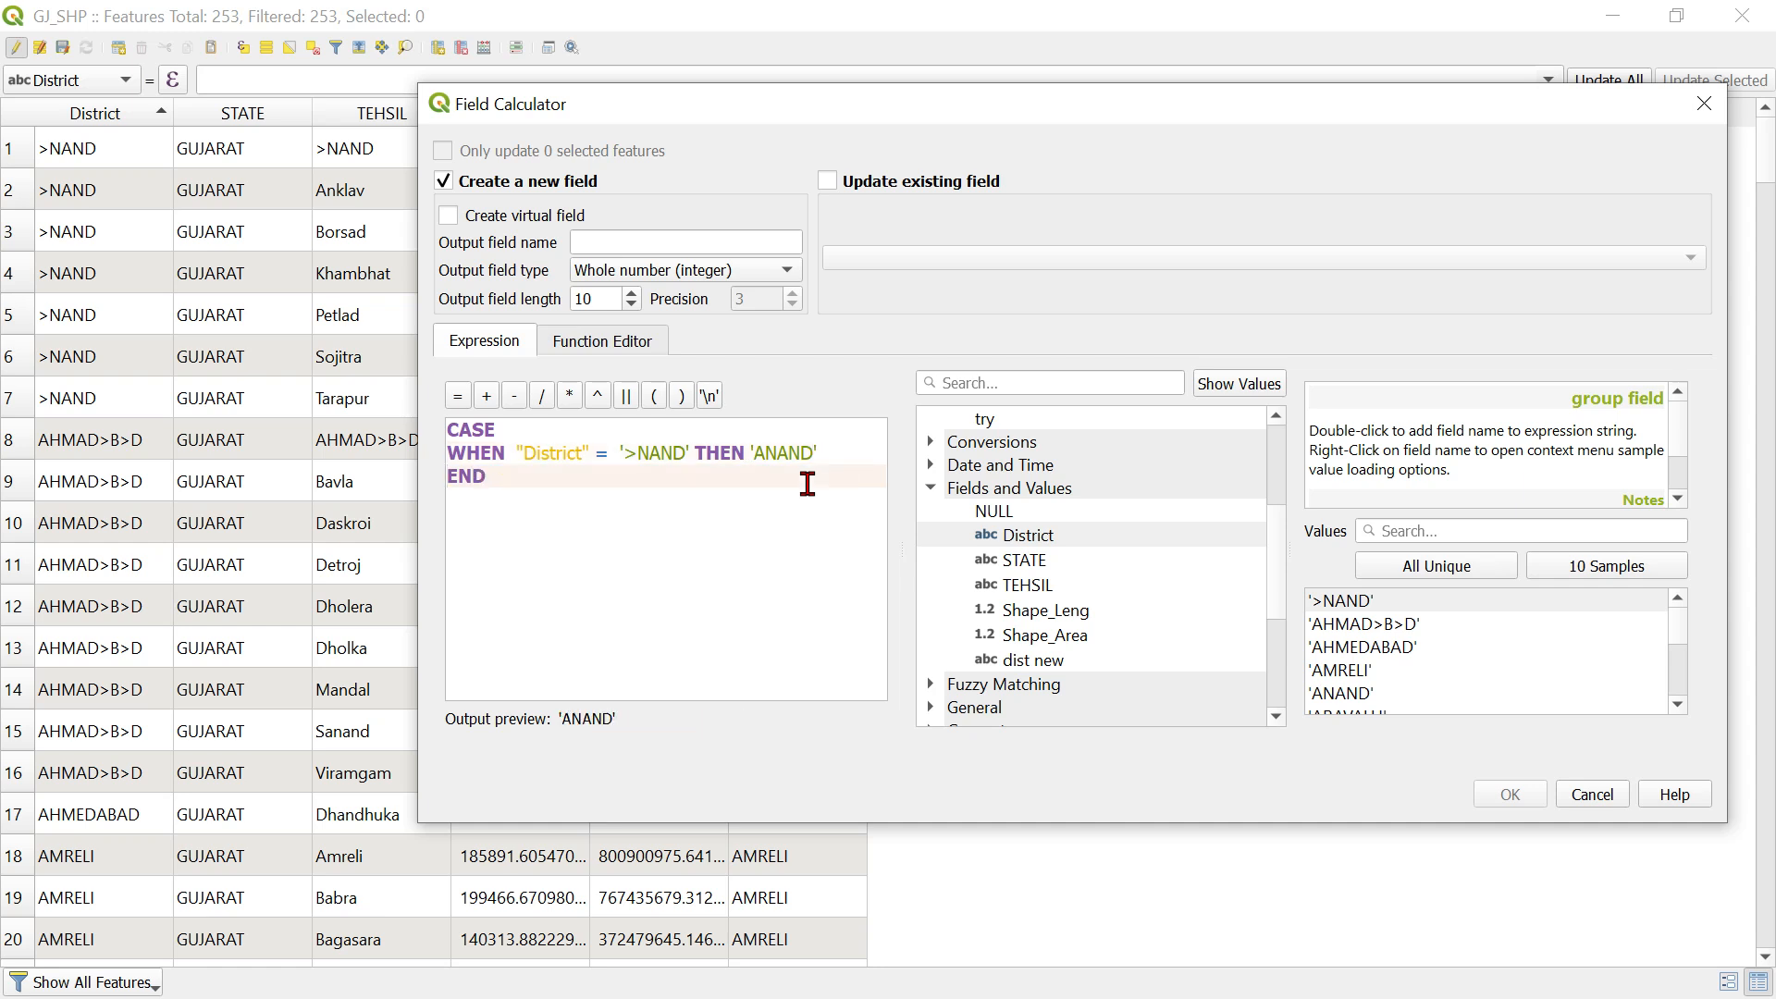
Add blank lines before END and duplicate the WHEN line directly below the first one.
key(Left)
key(Return)
key(Return)
key(Up)
drag(814, 463, 445, 467)
key(ctrl+c)
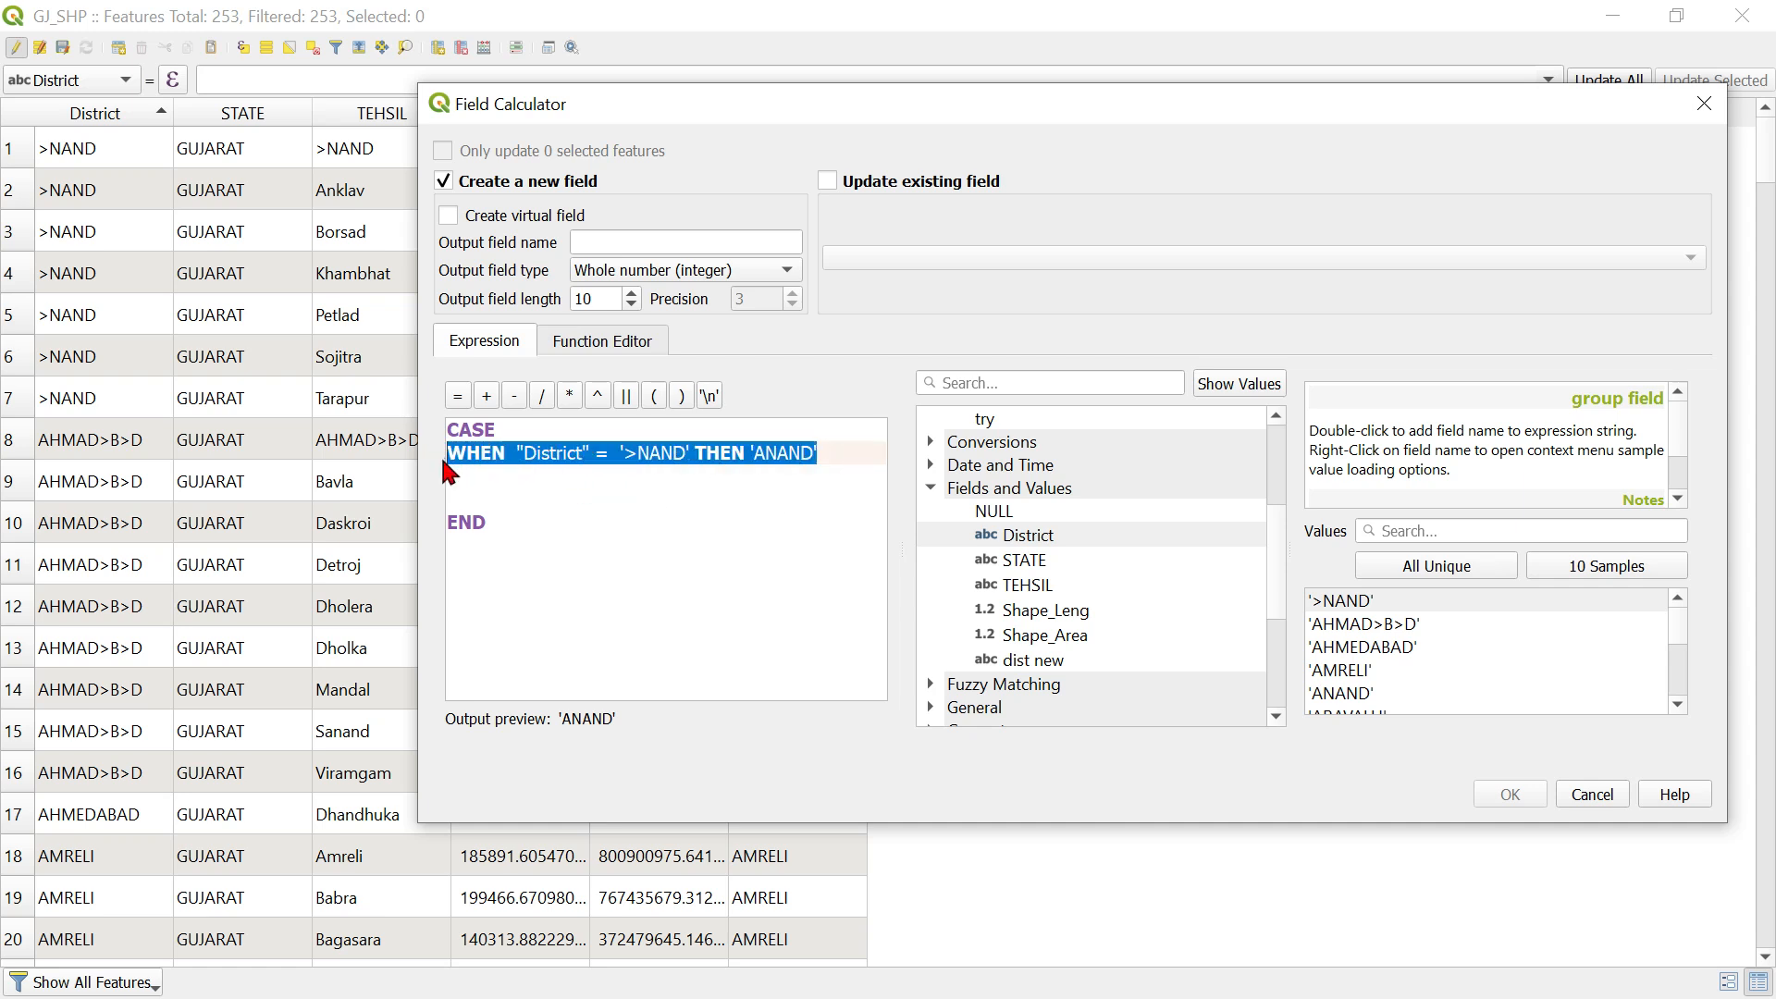
click(488, 481)
key(ctrl+v)
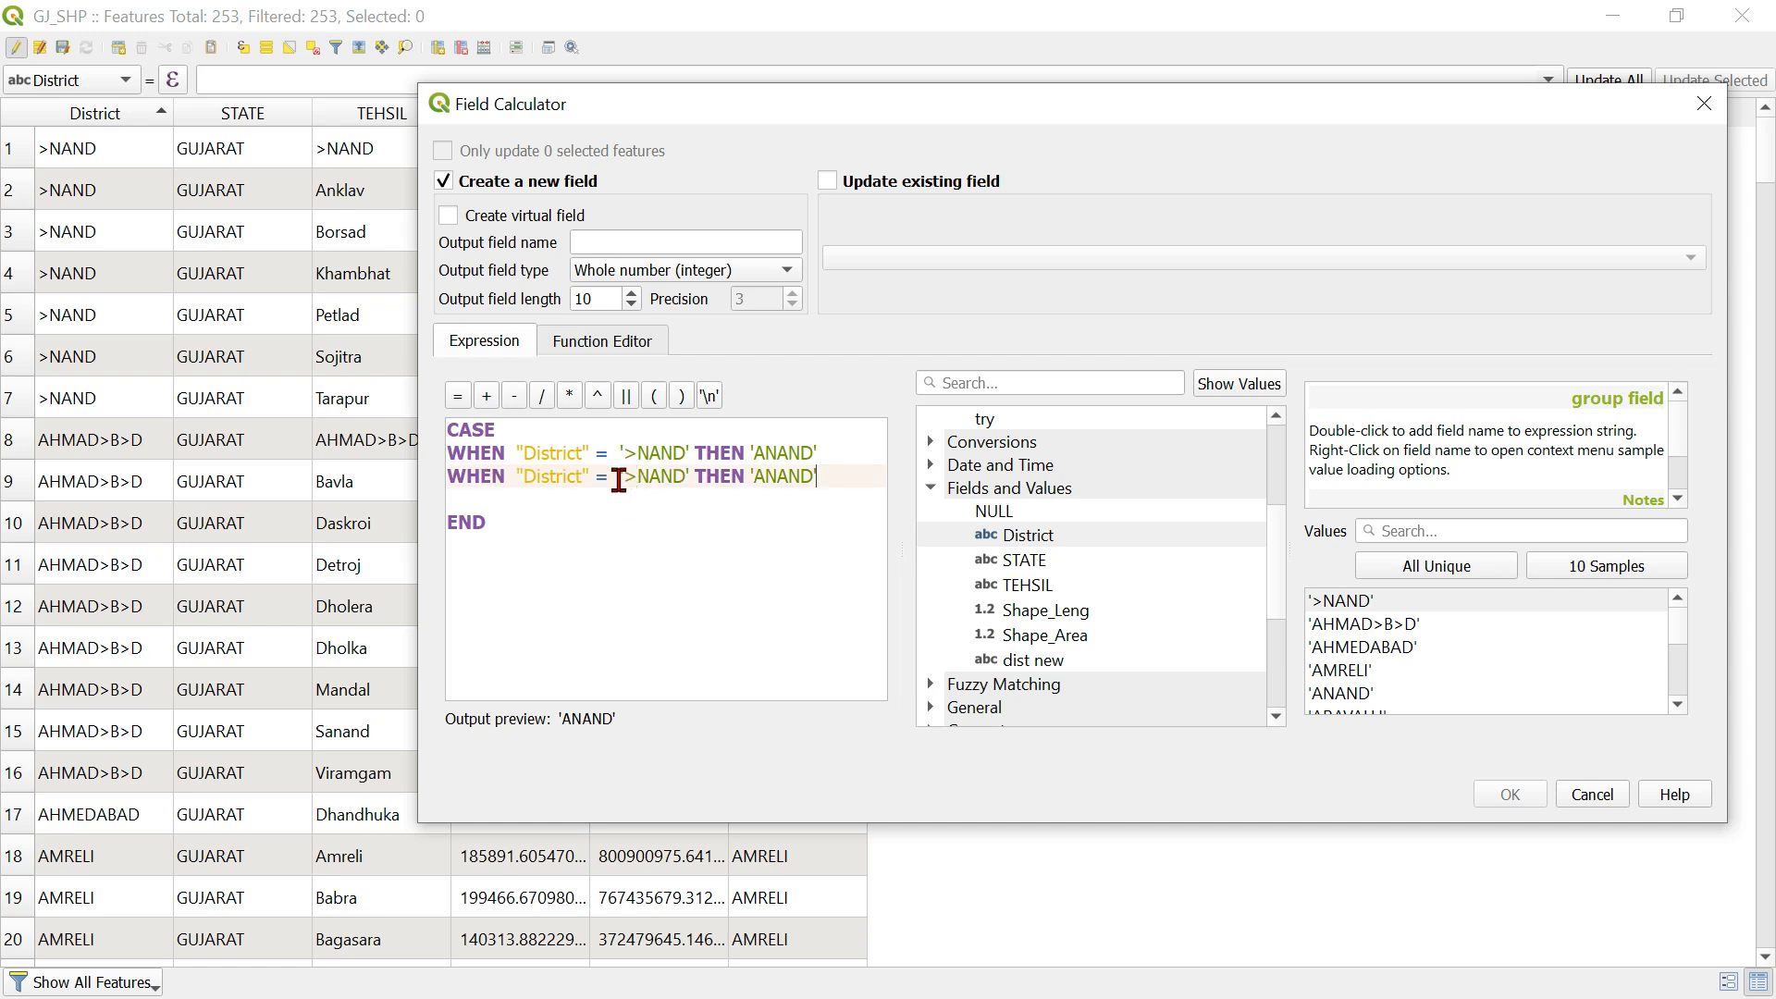
Change the second WHEN line to match 'AHMAD>B>D' and return 'AHMEDABAD'.
drag(621, 479, 689, 474)
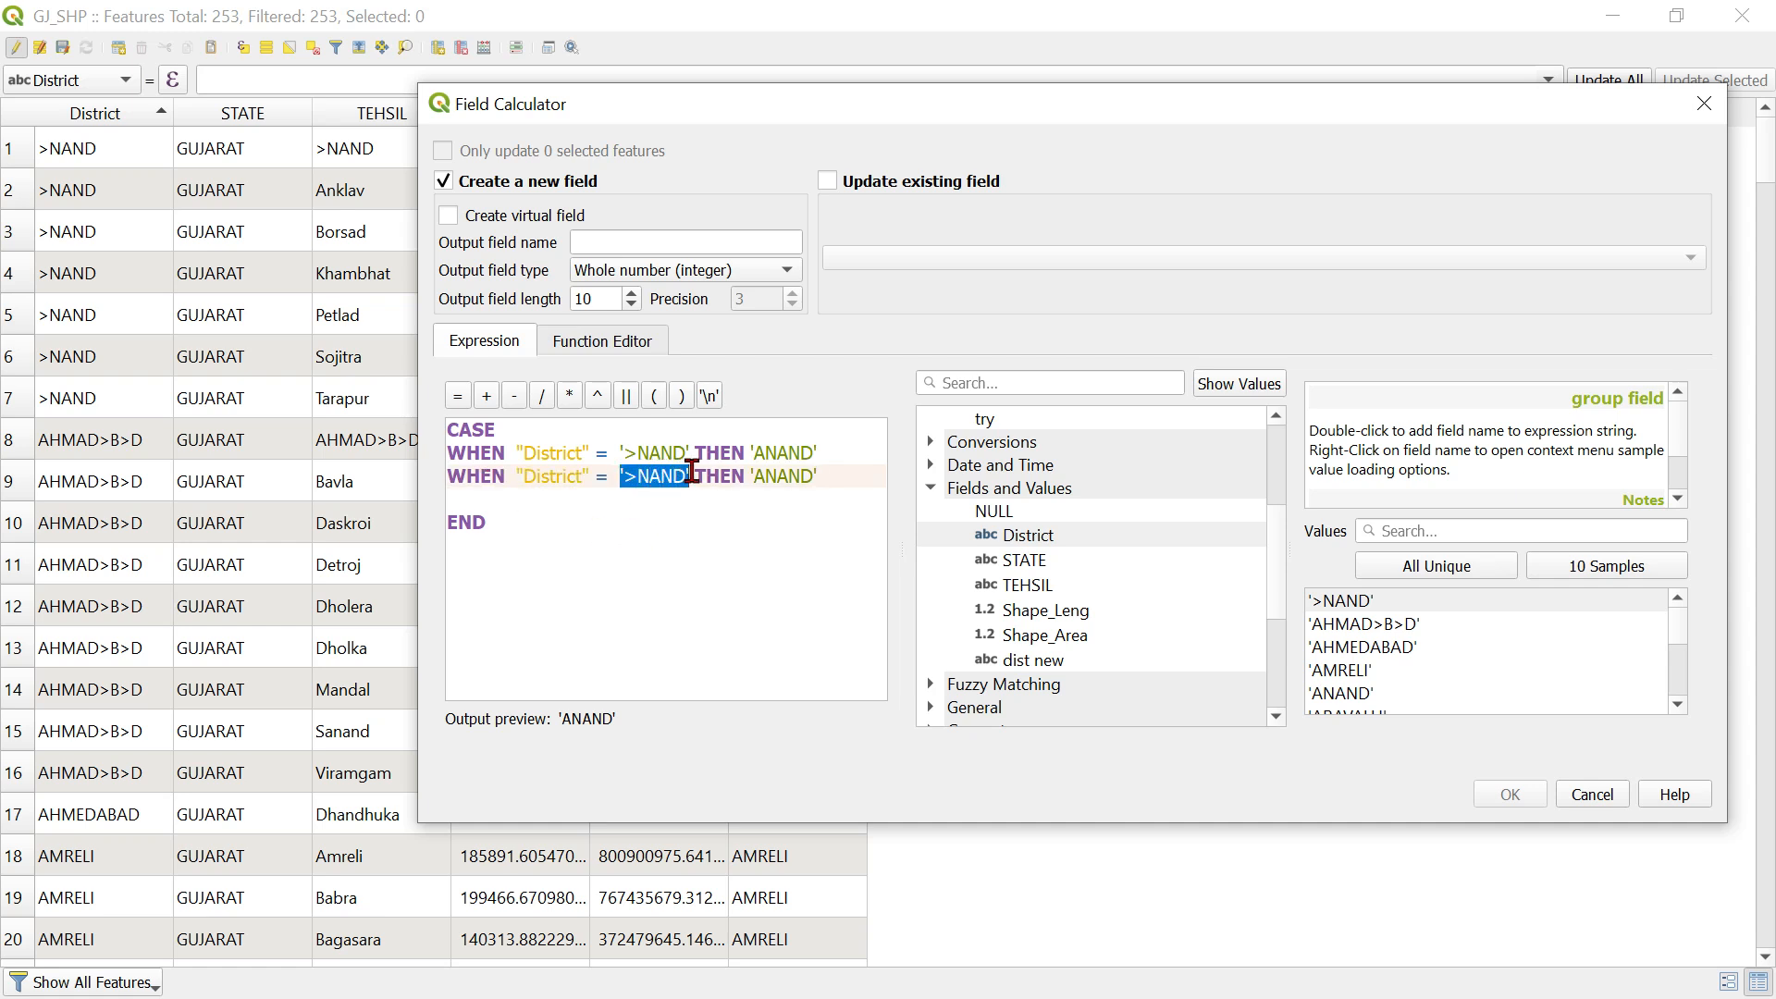
double_click(1376, 637)
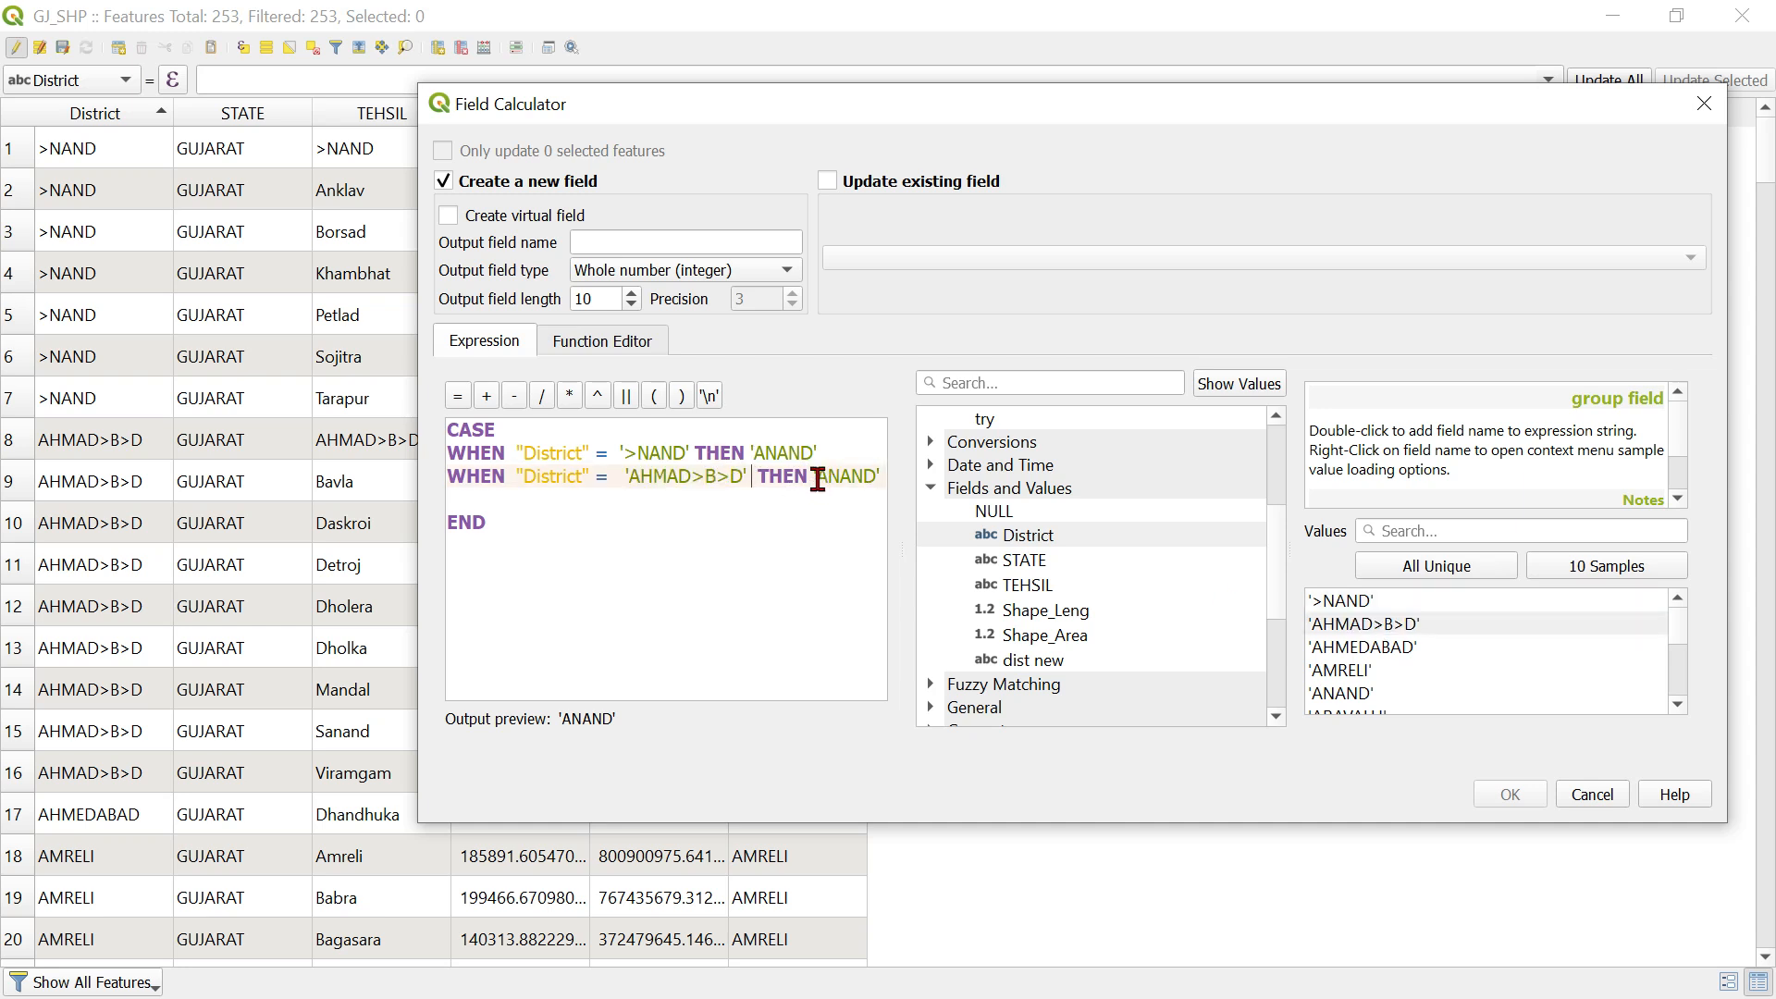
drag(818, 480, 874, 476)
text(AHMEDABA)
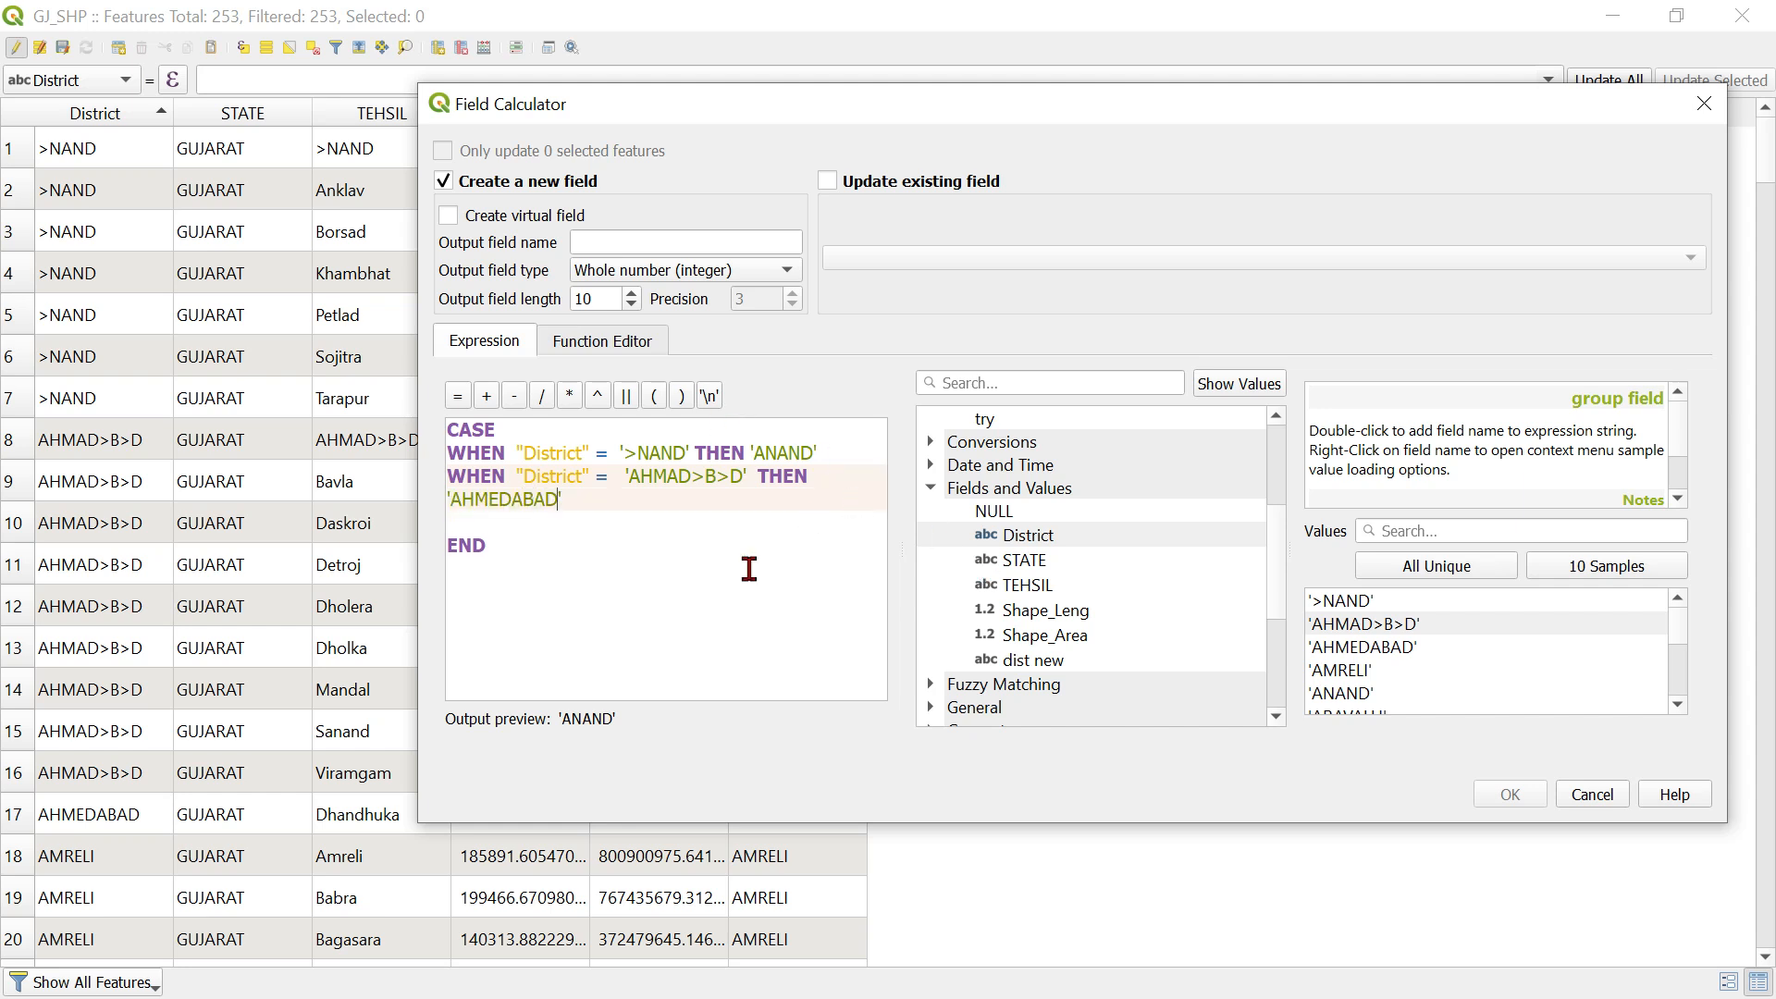
Paste a third WHEN line below 'AHMEDABAD' and copy the value 'BAN>S K>NTHA' from District's unique values.
key(Return)
key(ctrl+v)
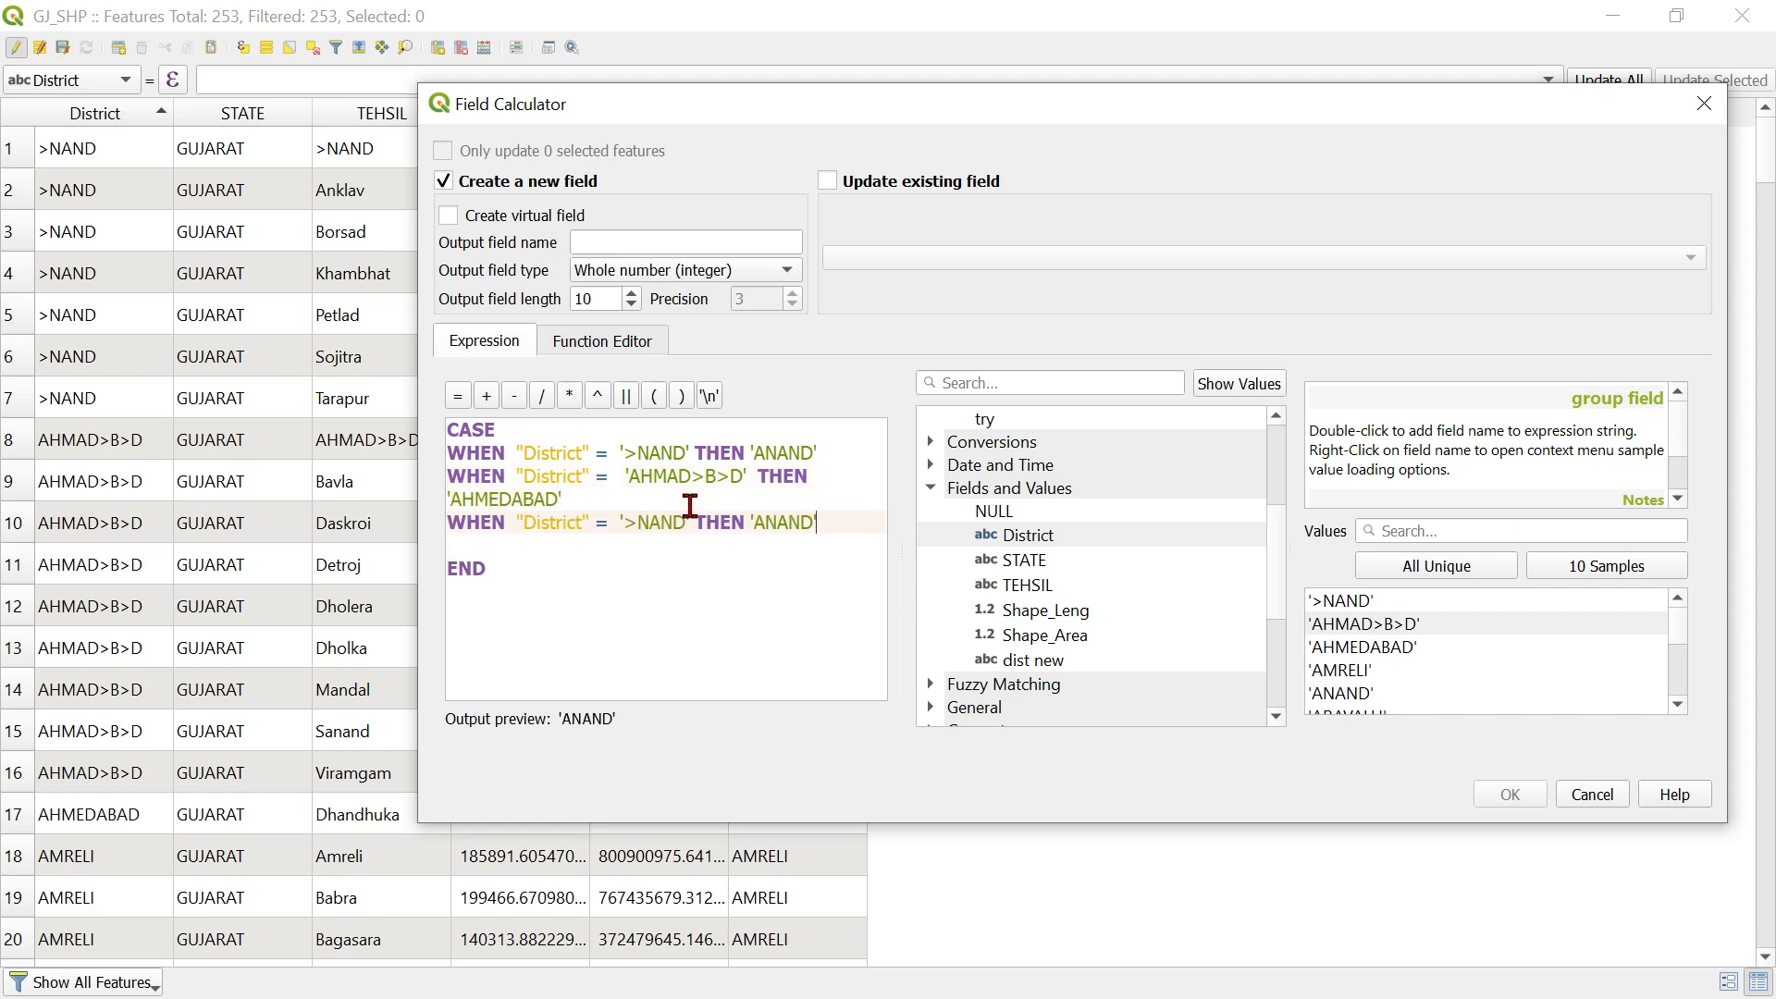
click(1677, 705)
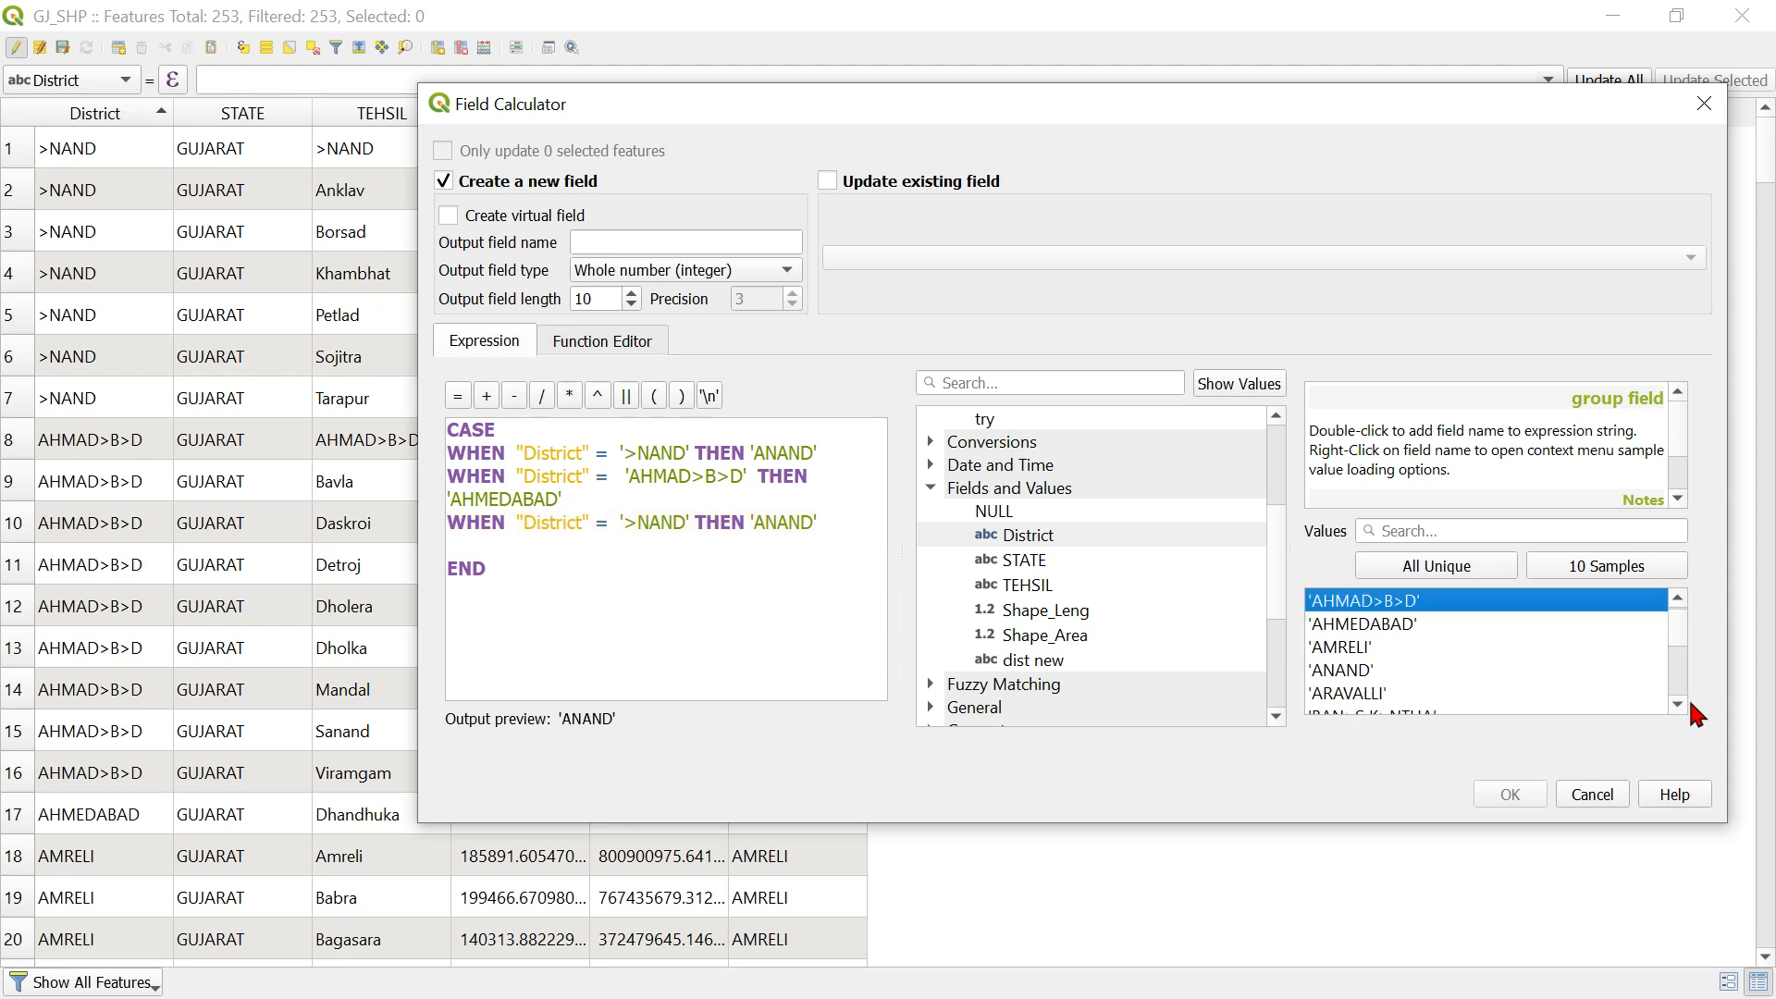
click(1678, 705)
click(1677, 705)
double_click(1388, 670)
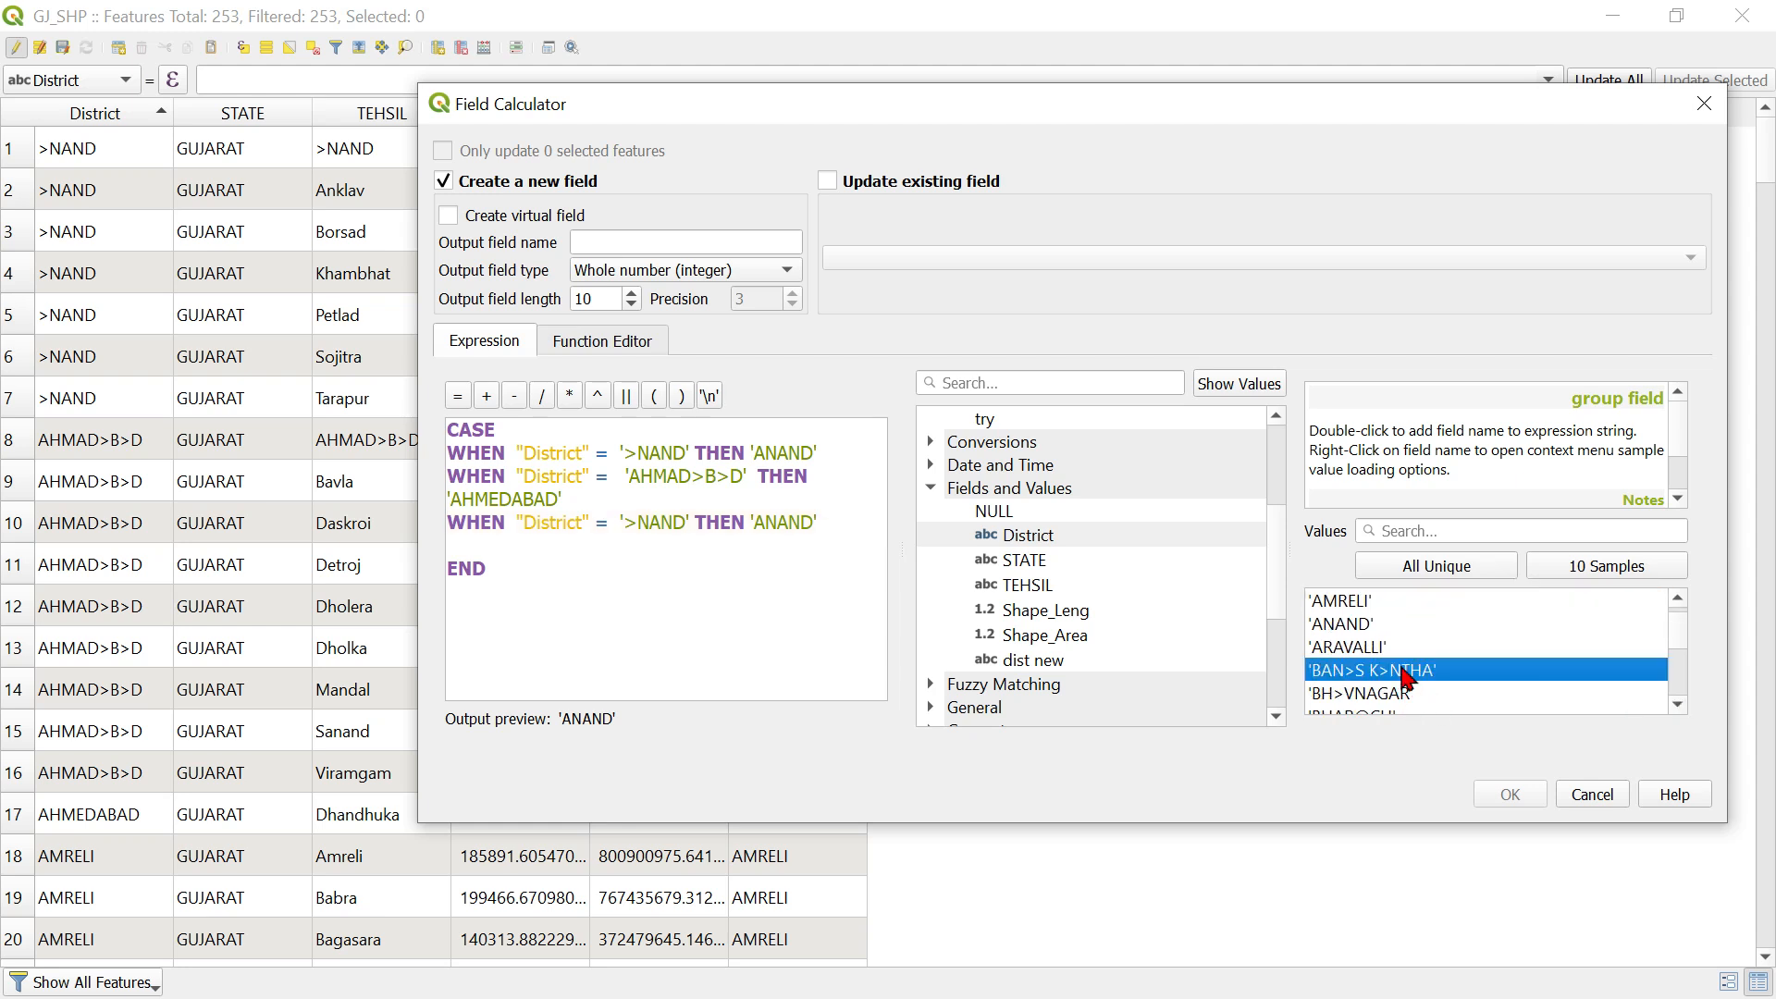
drag(614, 539, 452, 546)
key(ctrl+c)
key(BackSpace)
key(BackSpace)
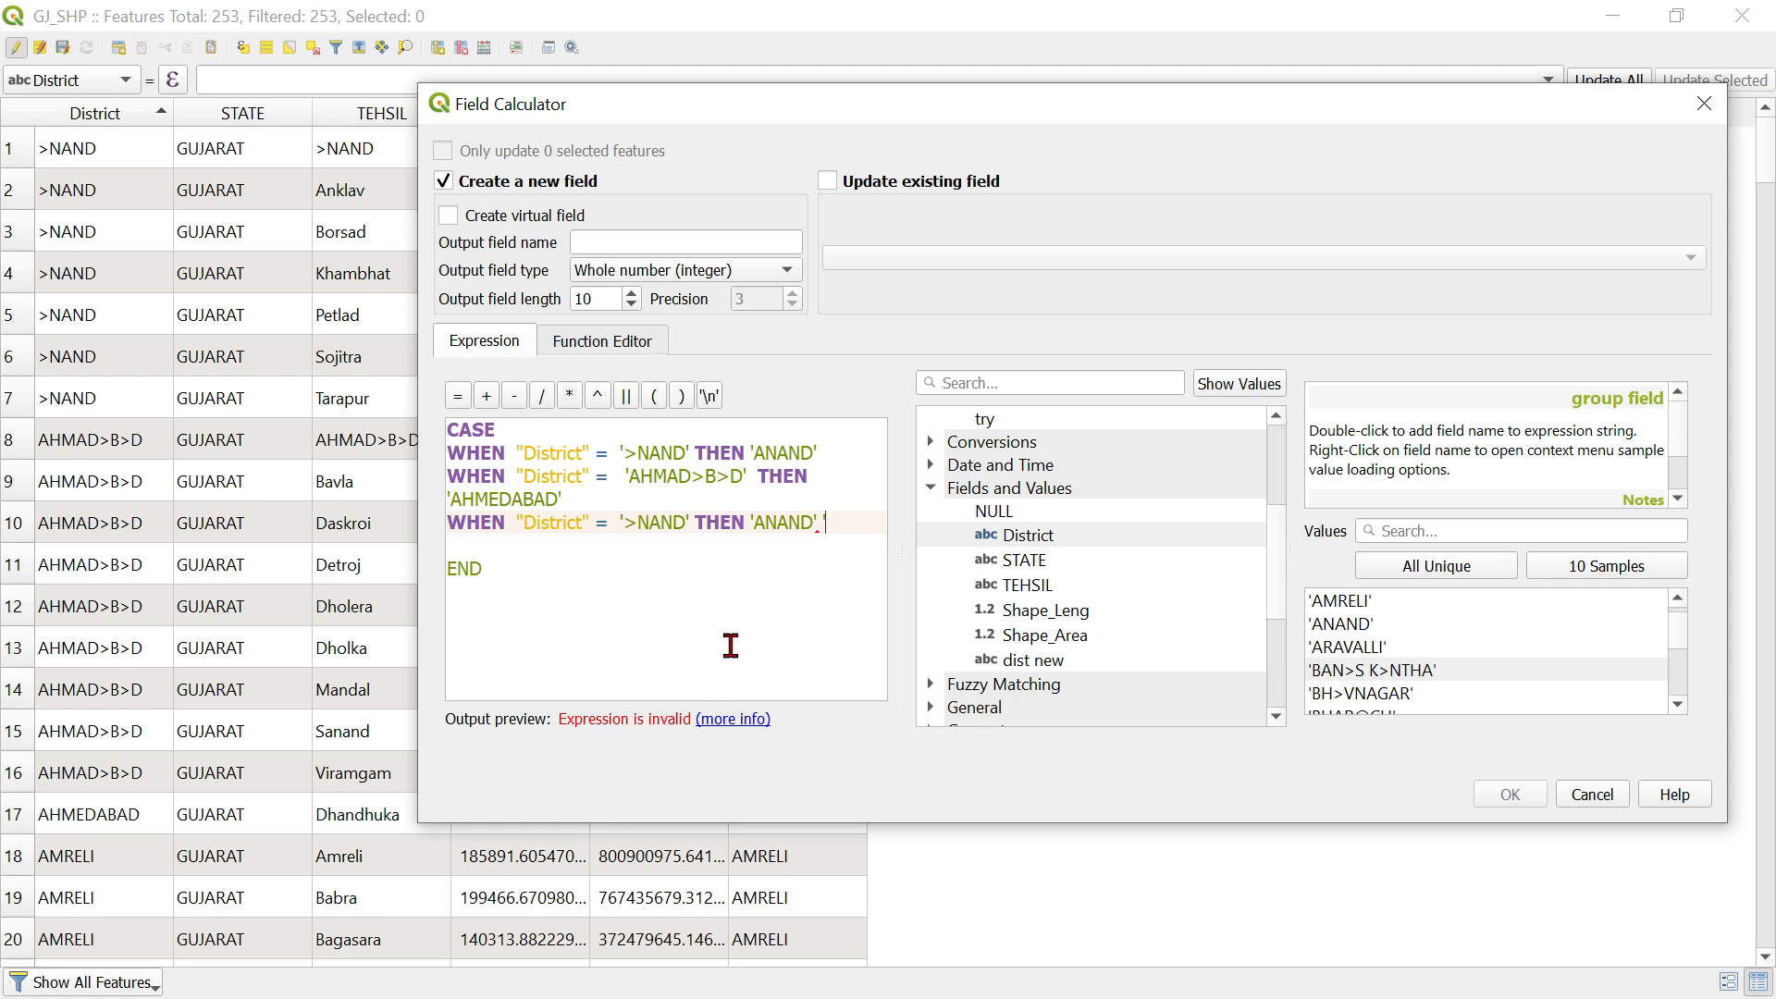
Replace '>NAND' in the third WHEN condition with 'BAN>S K>NTHA' and remove the extra space before THEN.
drag(622, 522, 686, 523)
key(ctrl+v)
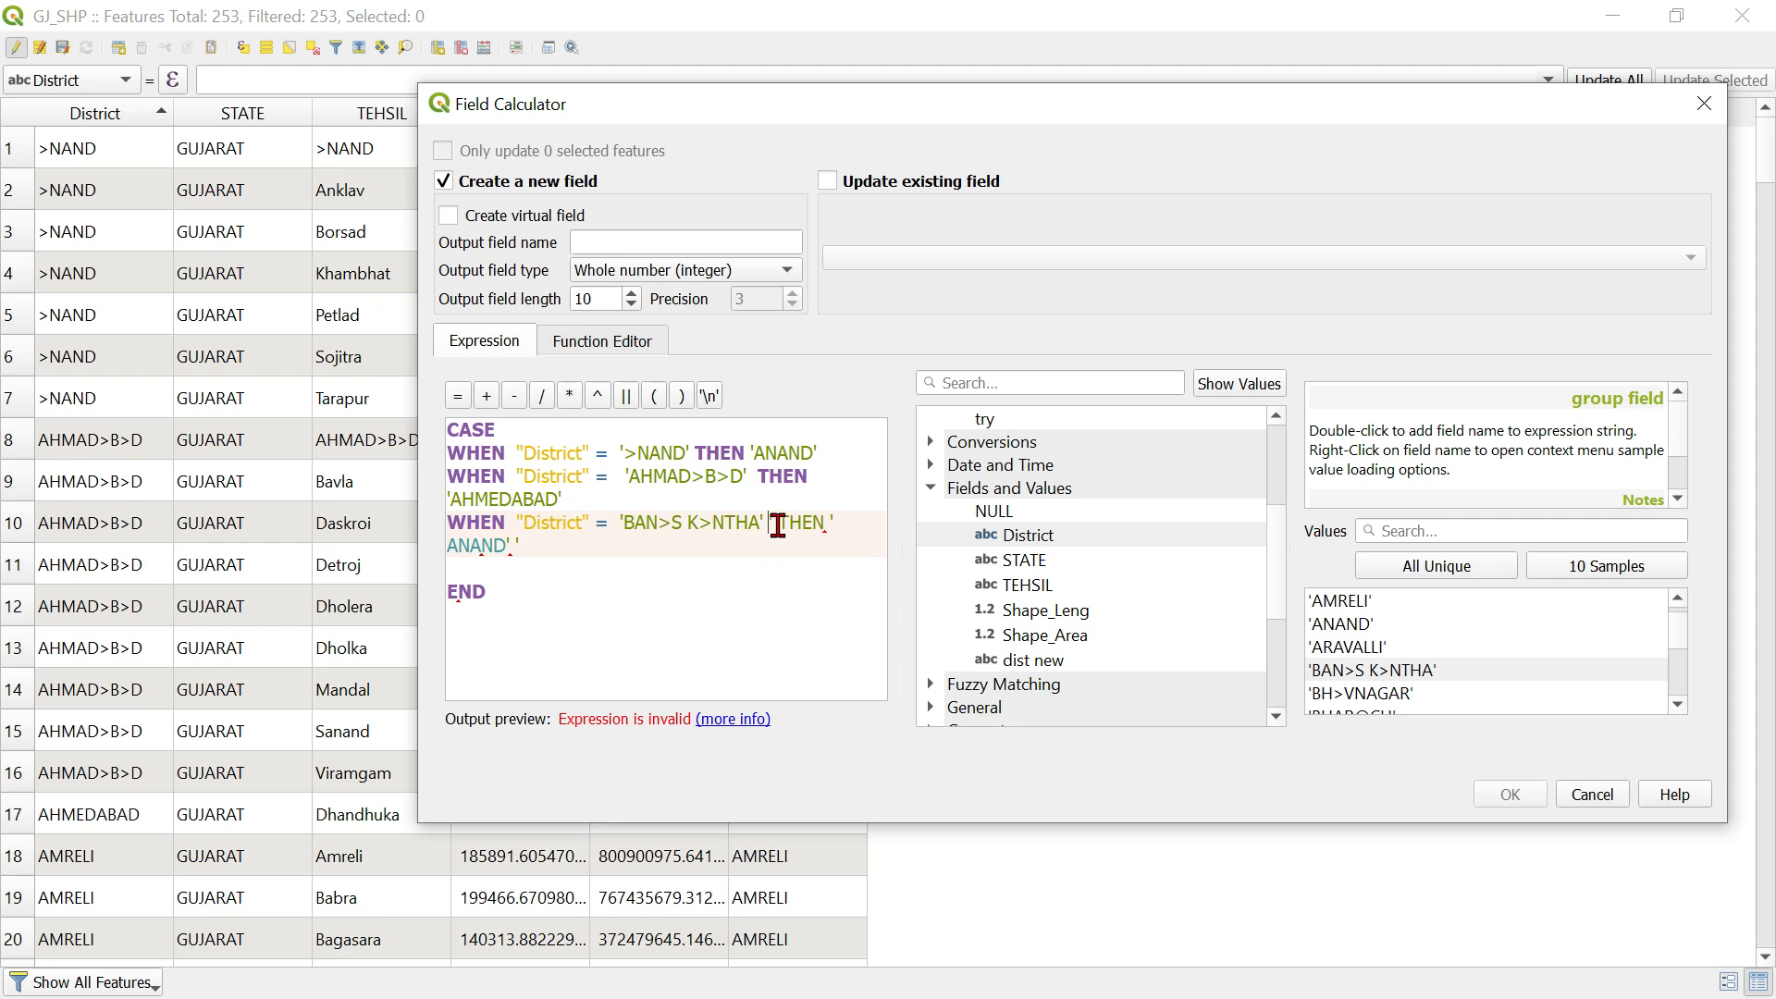
drag(765, 524, 775, 524)
key(BackSpace)
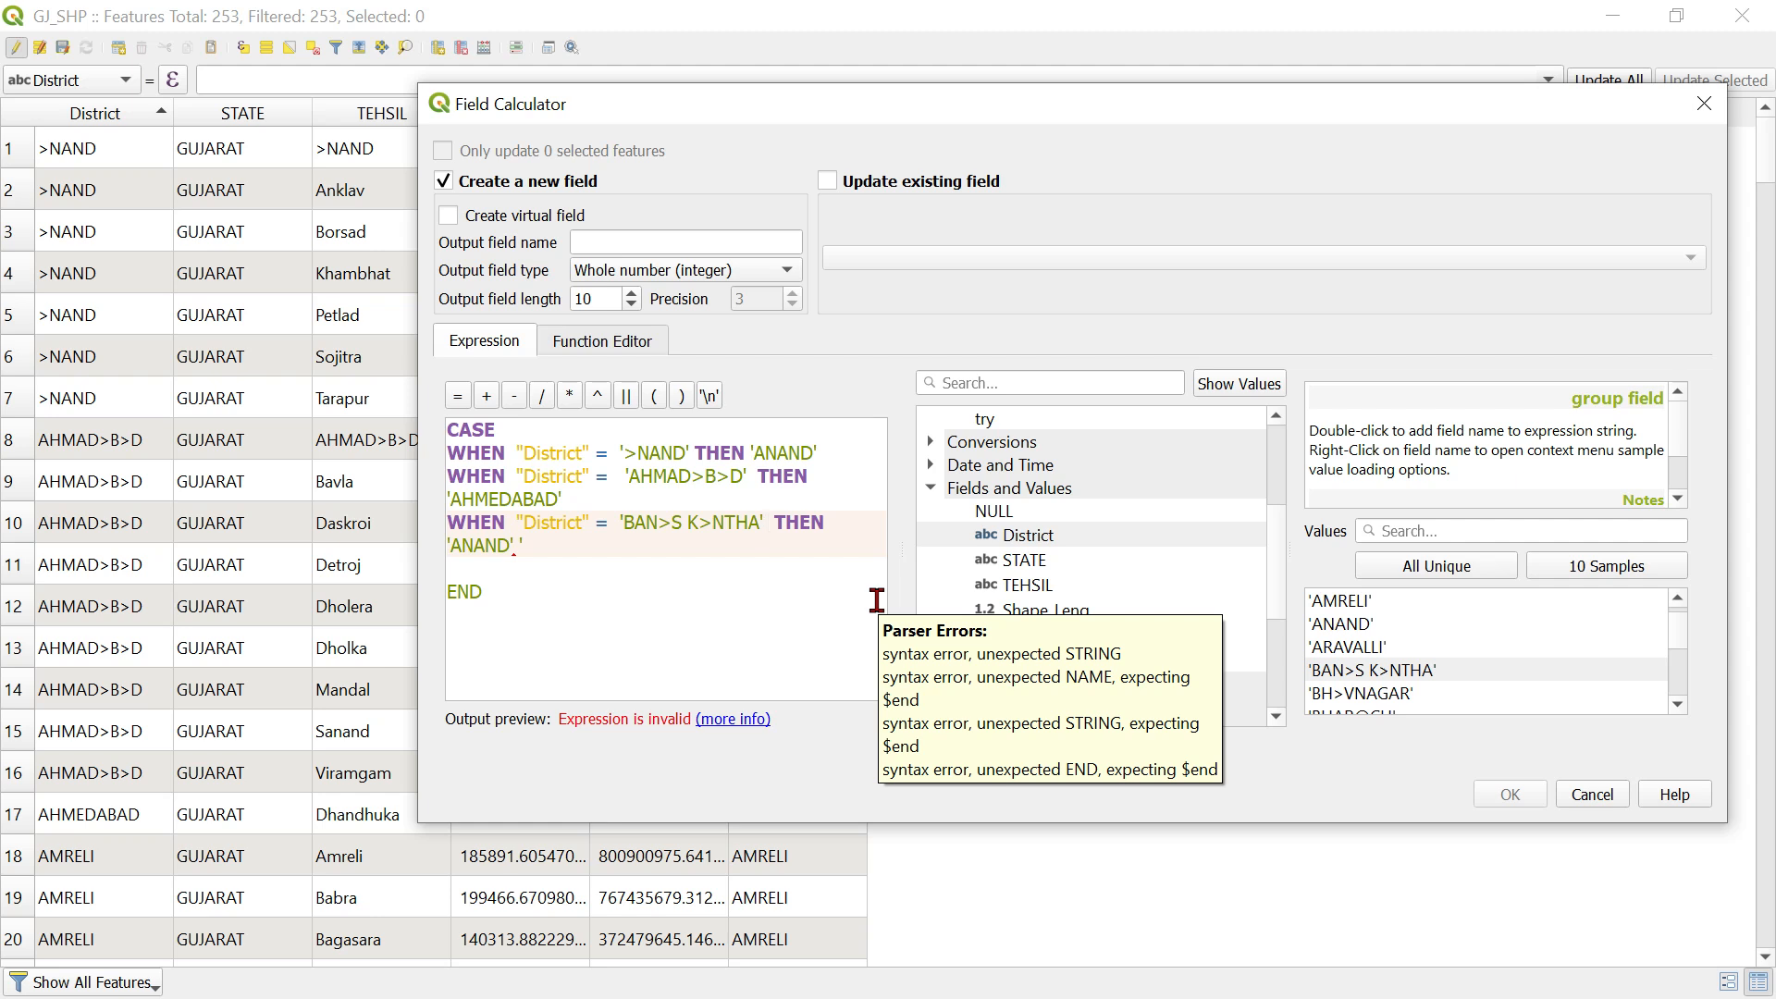
key(BackSpace)
Remove the stray quote from the third WHEN line and set its THEN result to 'BANASKANTHA'.
drag(516, 551, 451, 550)
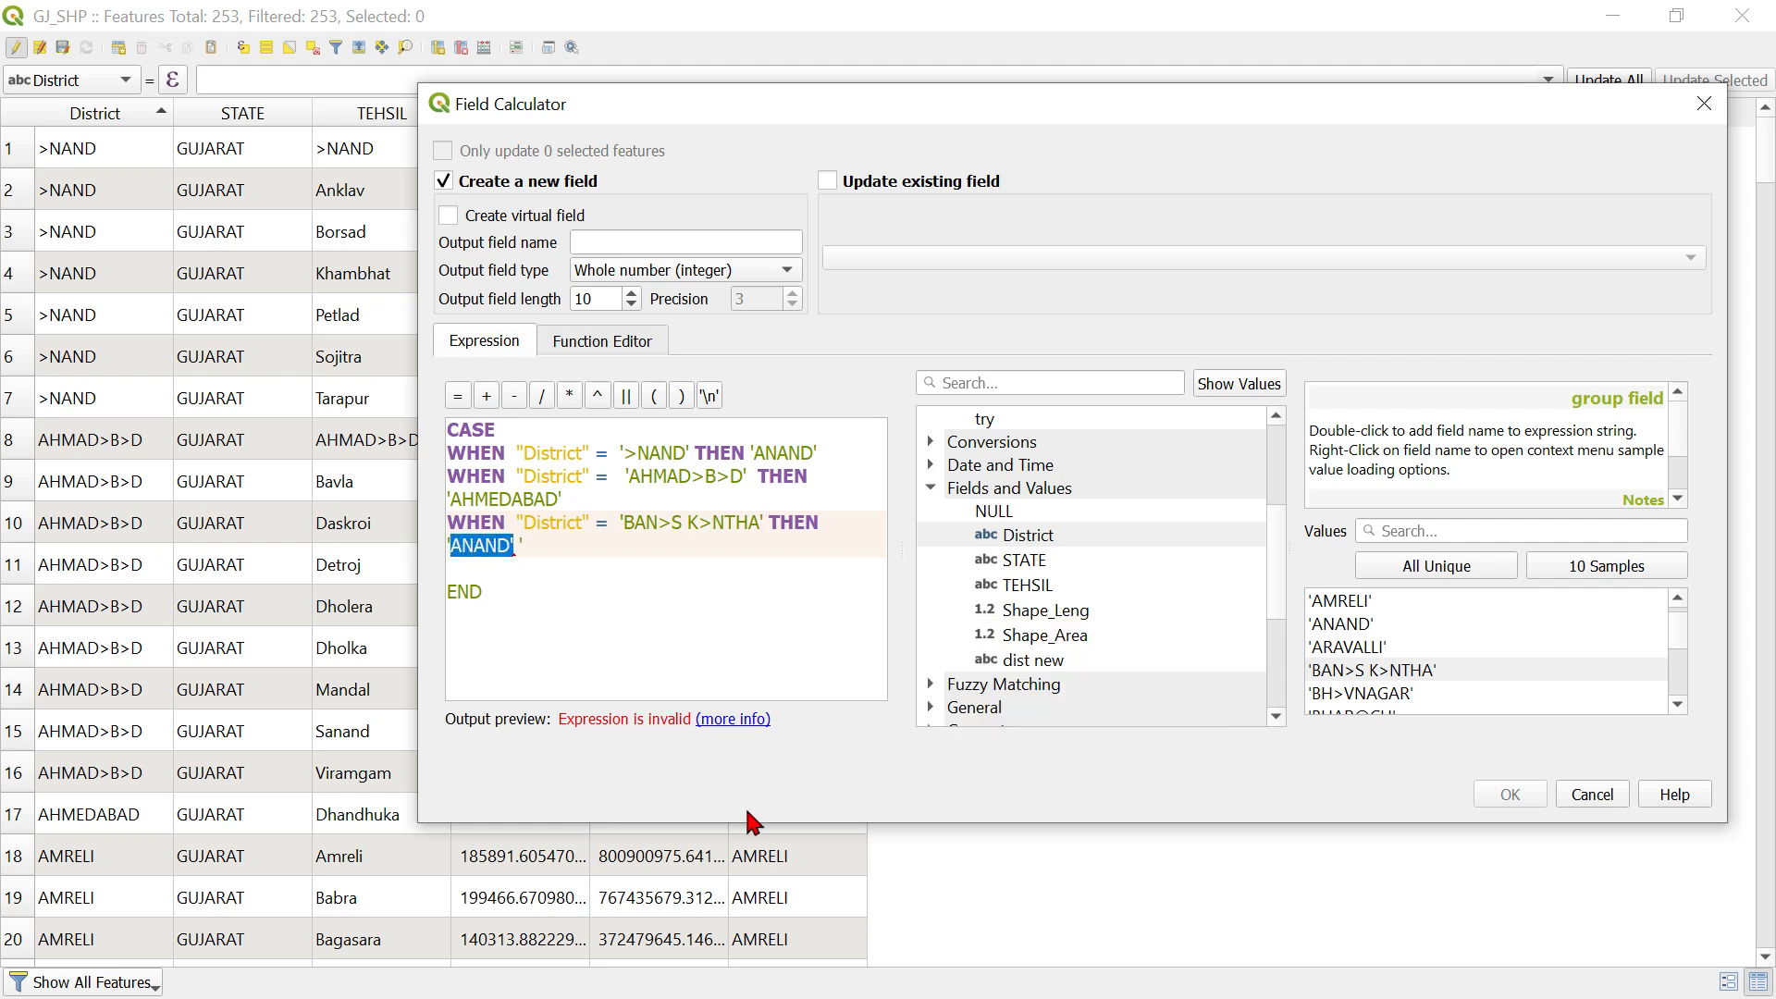
click(584, 606)
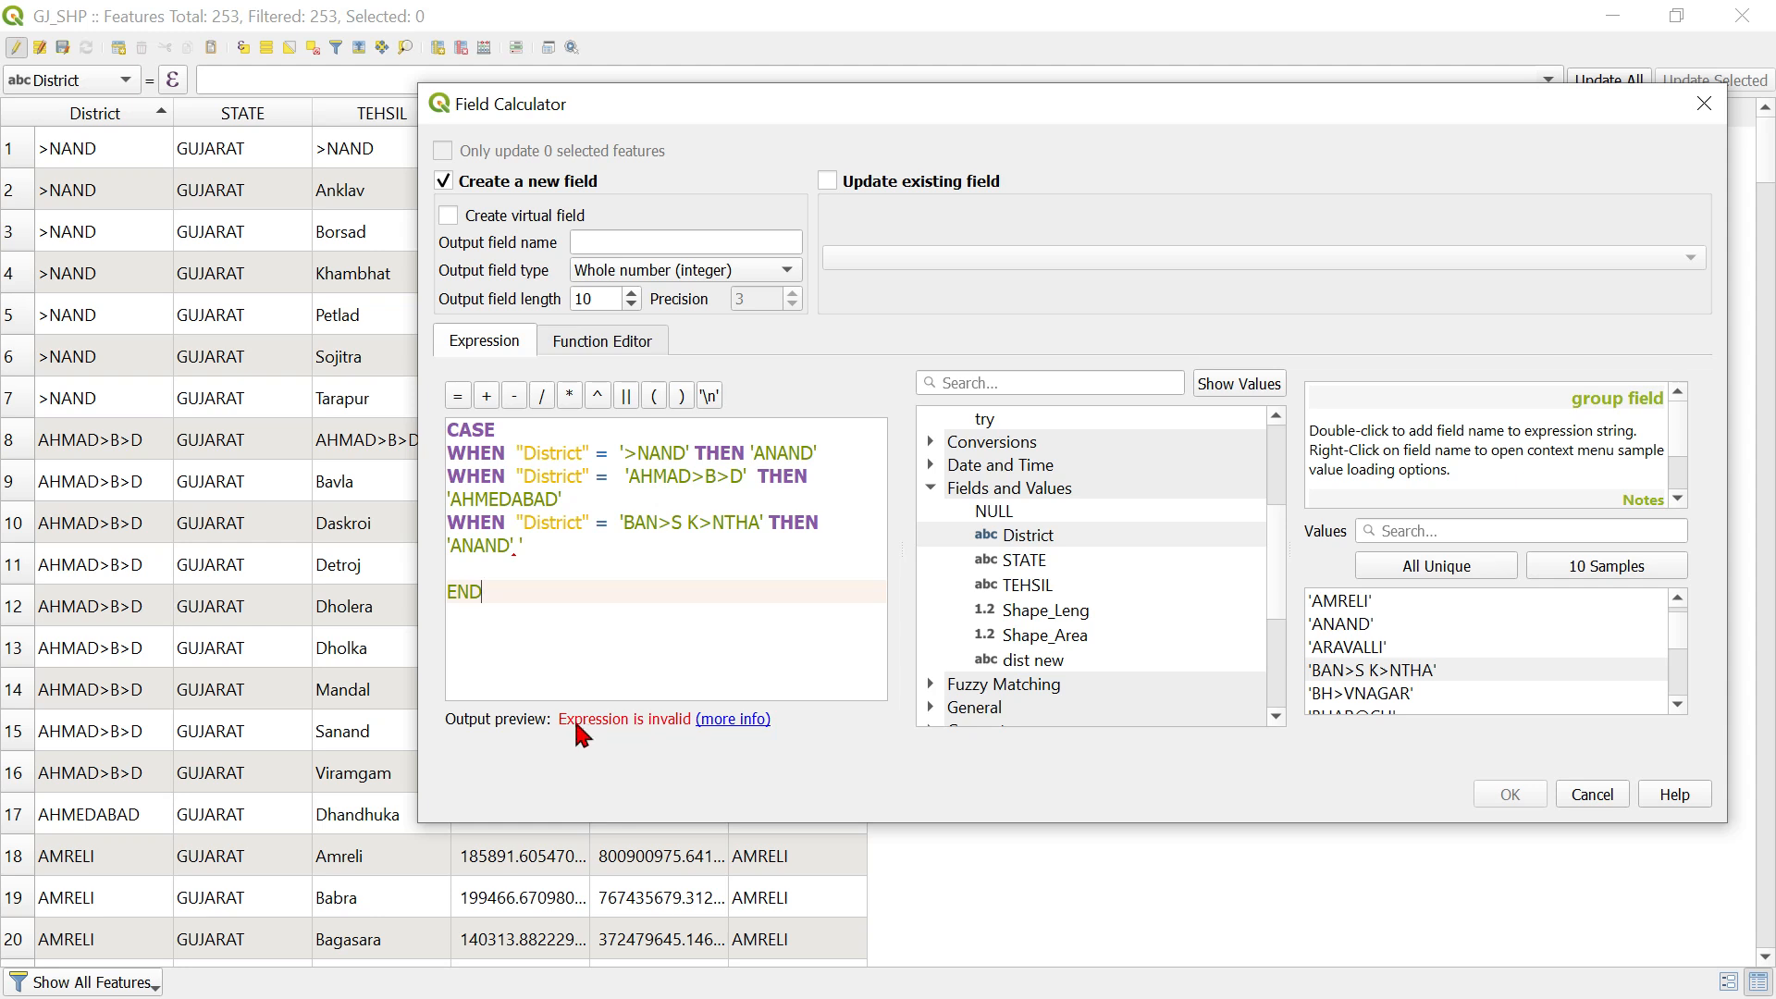
double_click(519, 548)
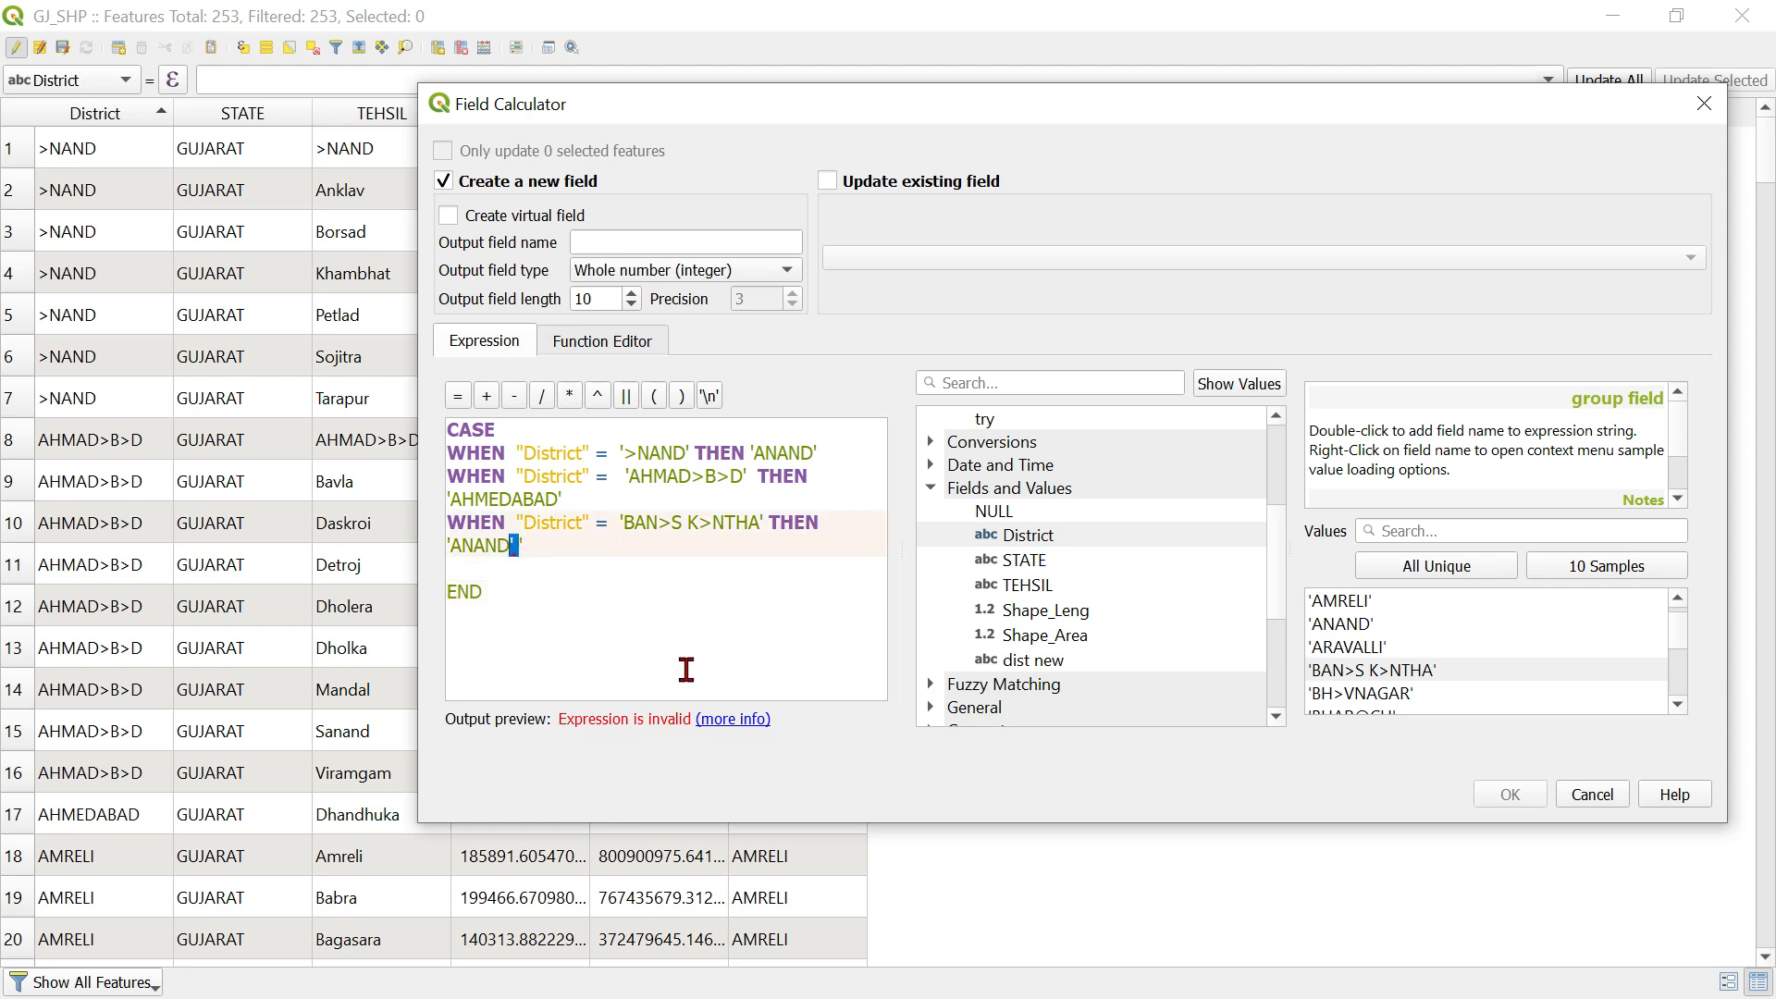
key(BackSpace)
key(BackSpace)
key(BackSpace)
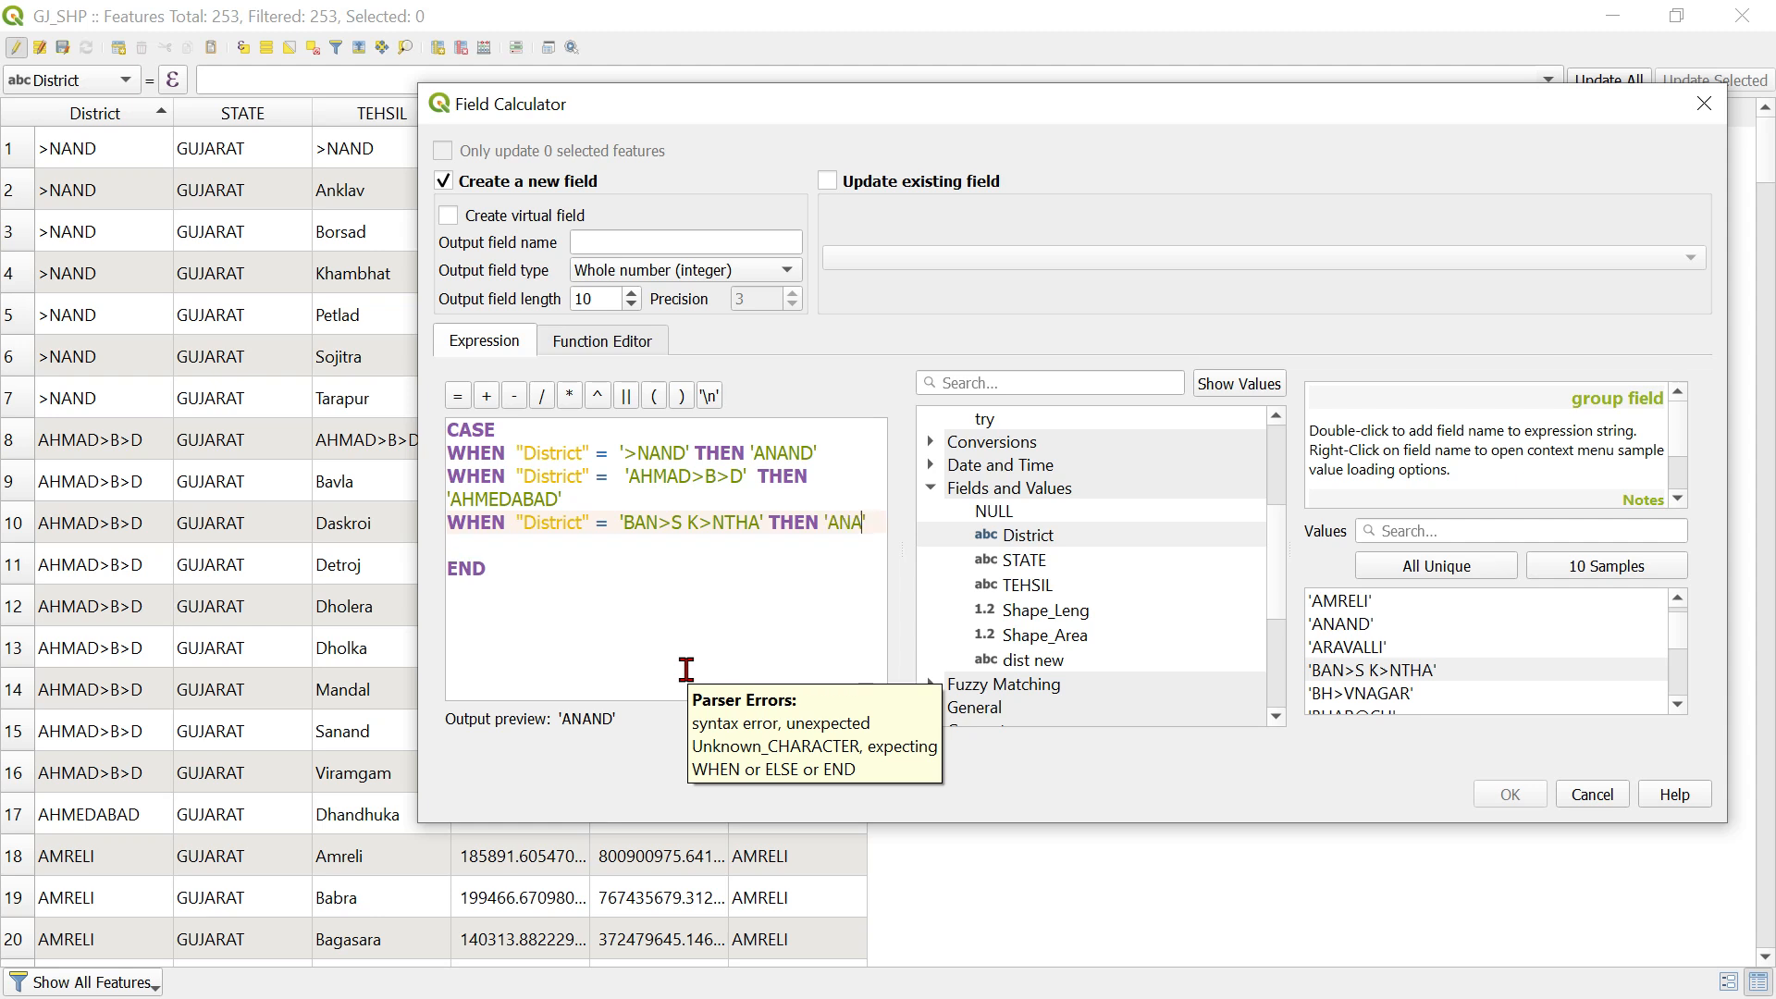
text(BANASKANTHA)
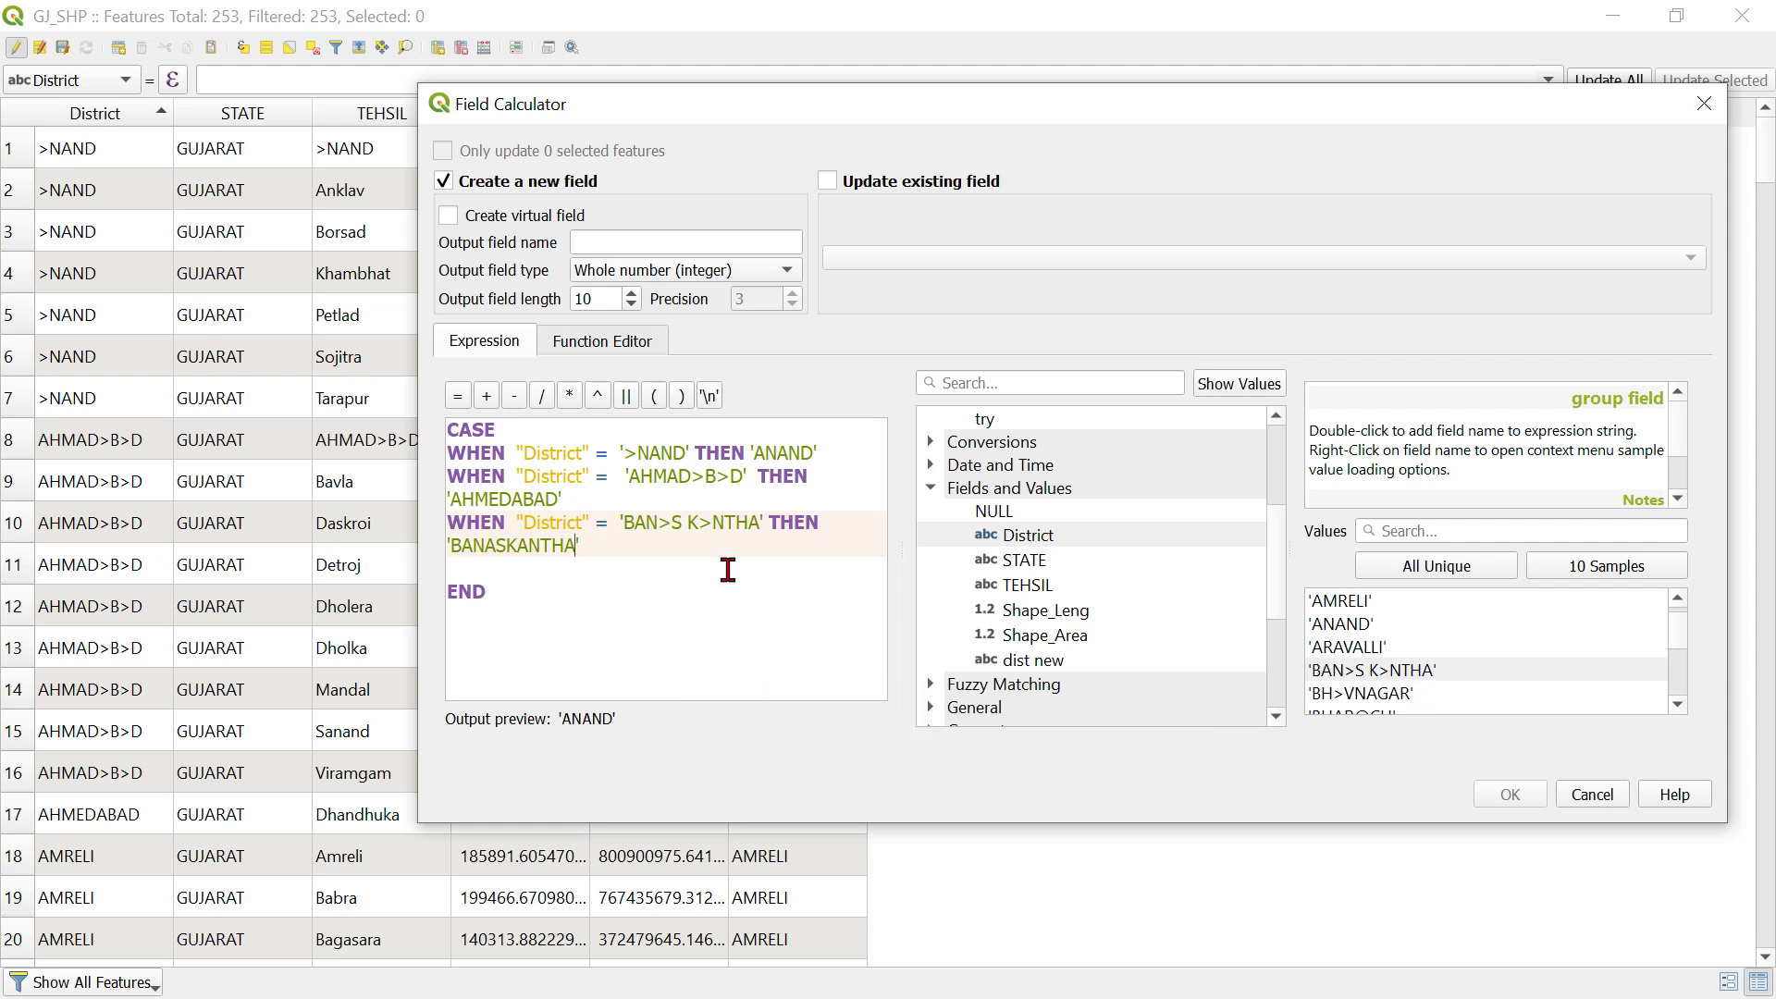
click(1373, 624)
click(1382, 602)
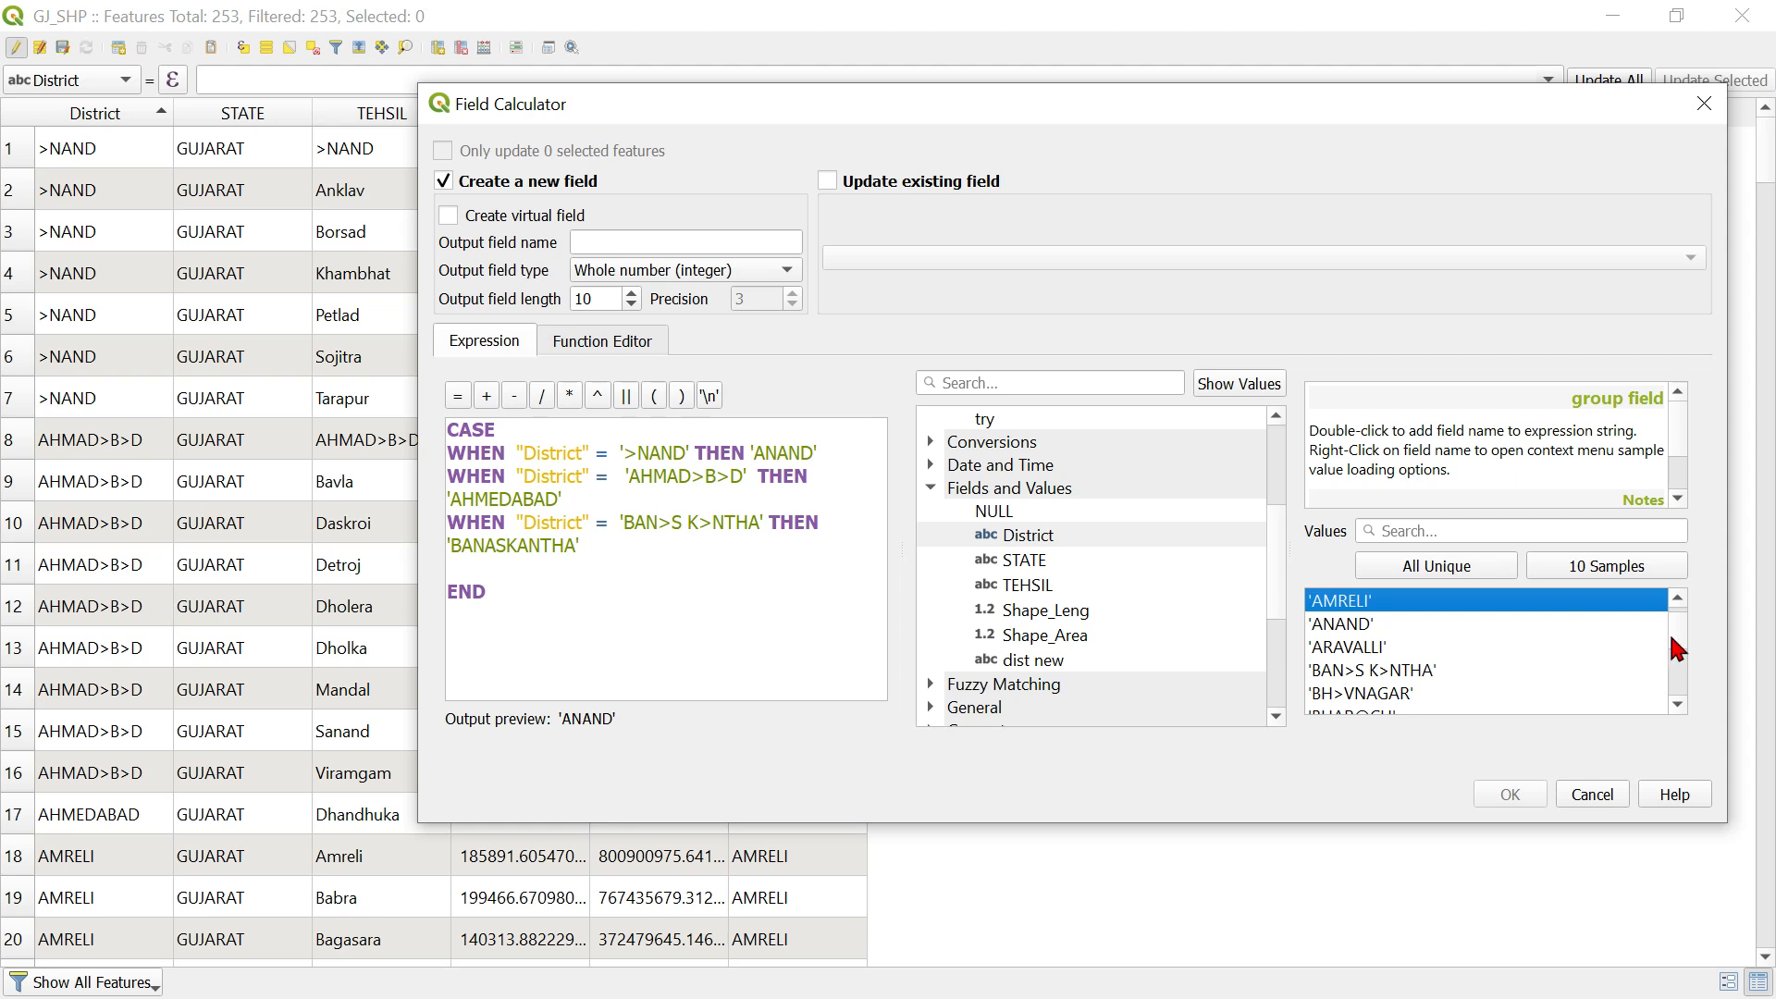
scroll(1479, 683, down, 2)
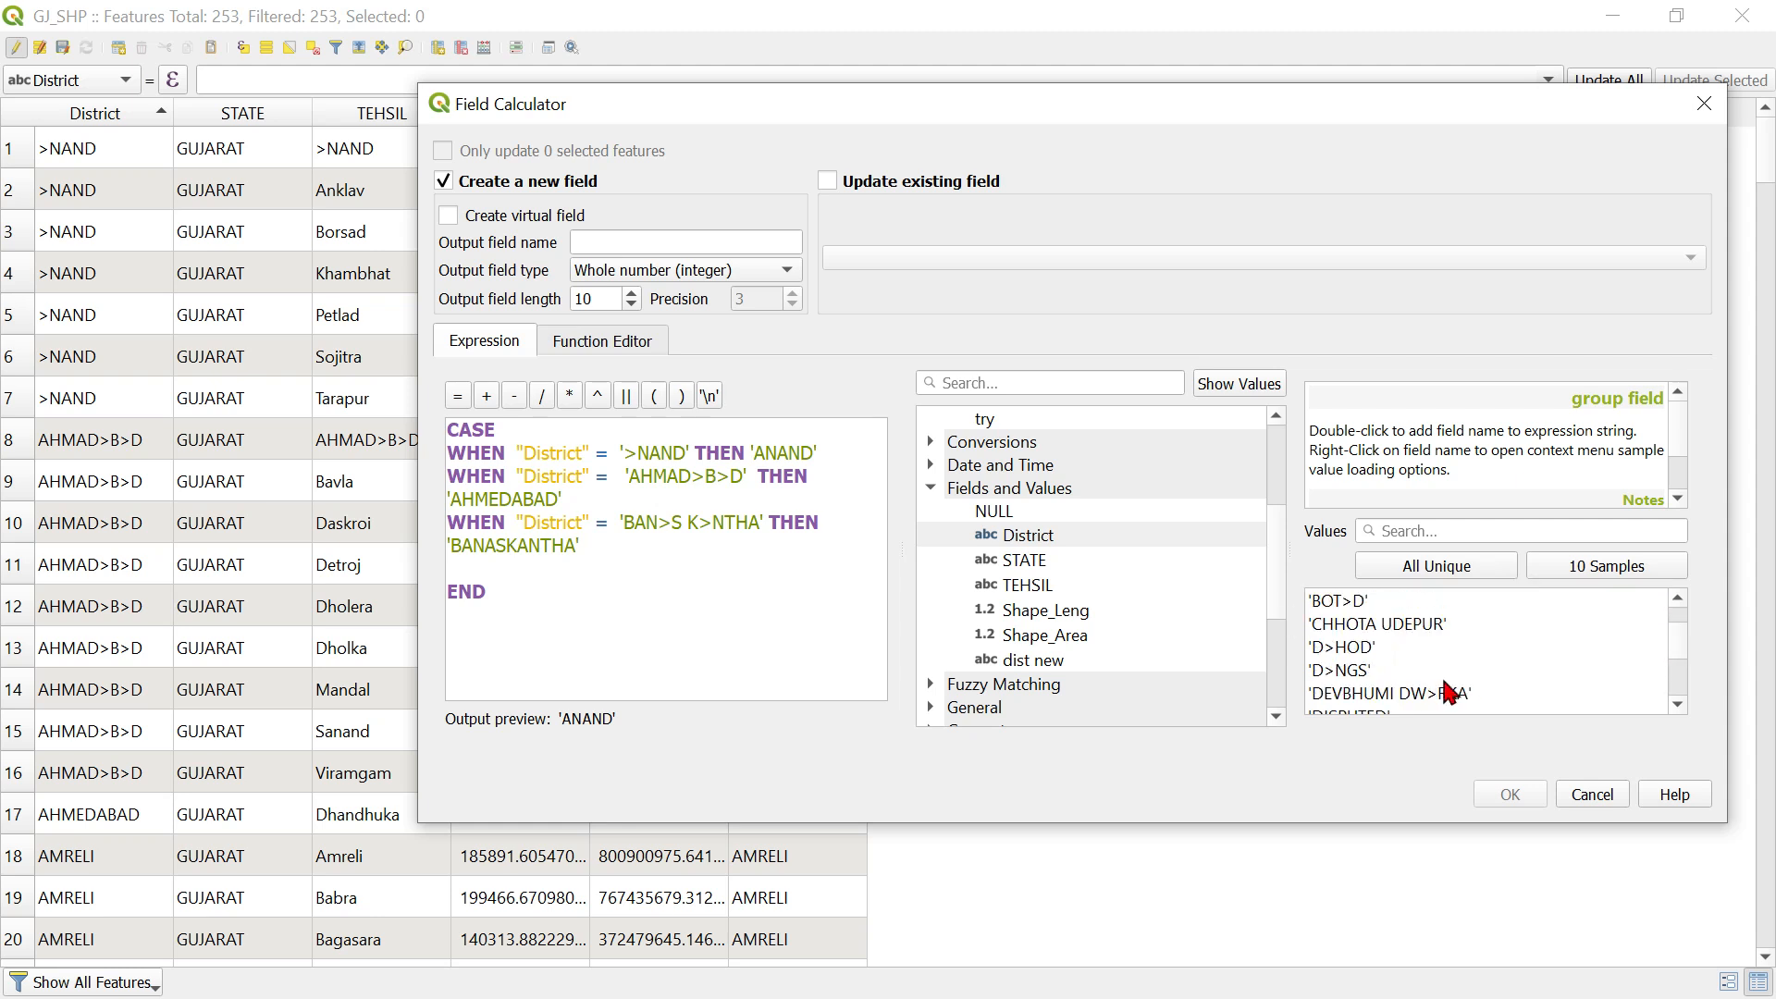
click(1420, 629)
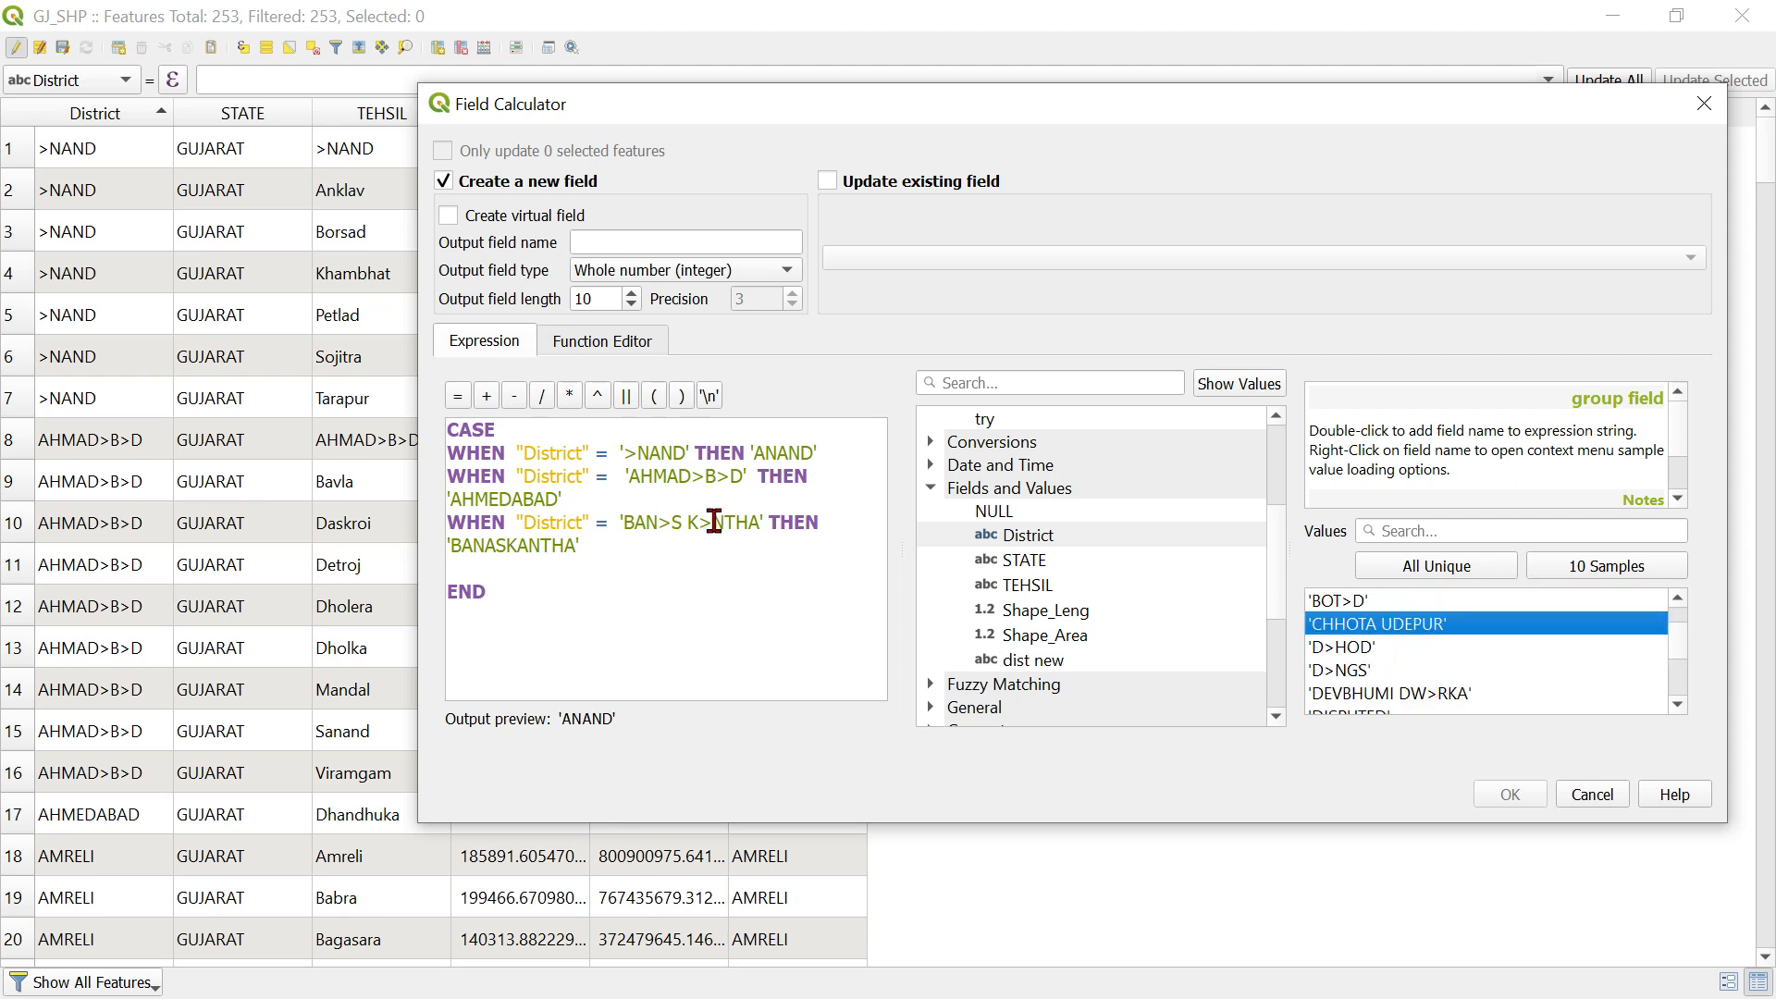
Add an ELSE branch on a new line after 'BANASKANTHA' that returns the District field.
click(695, 548)
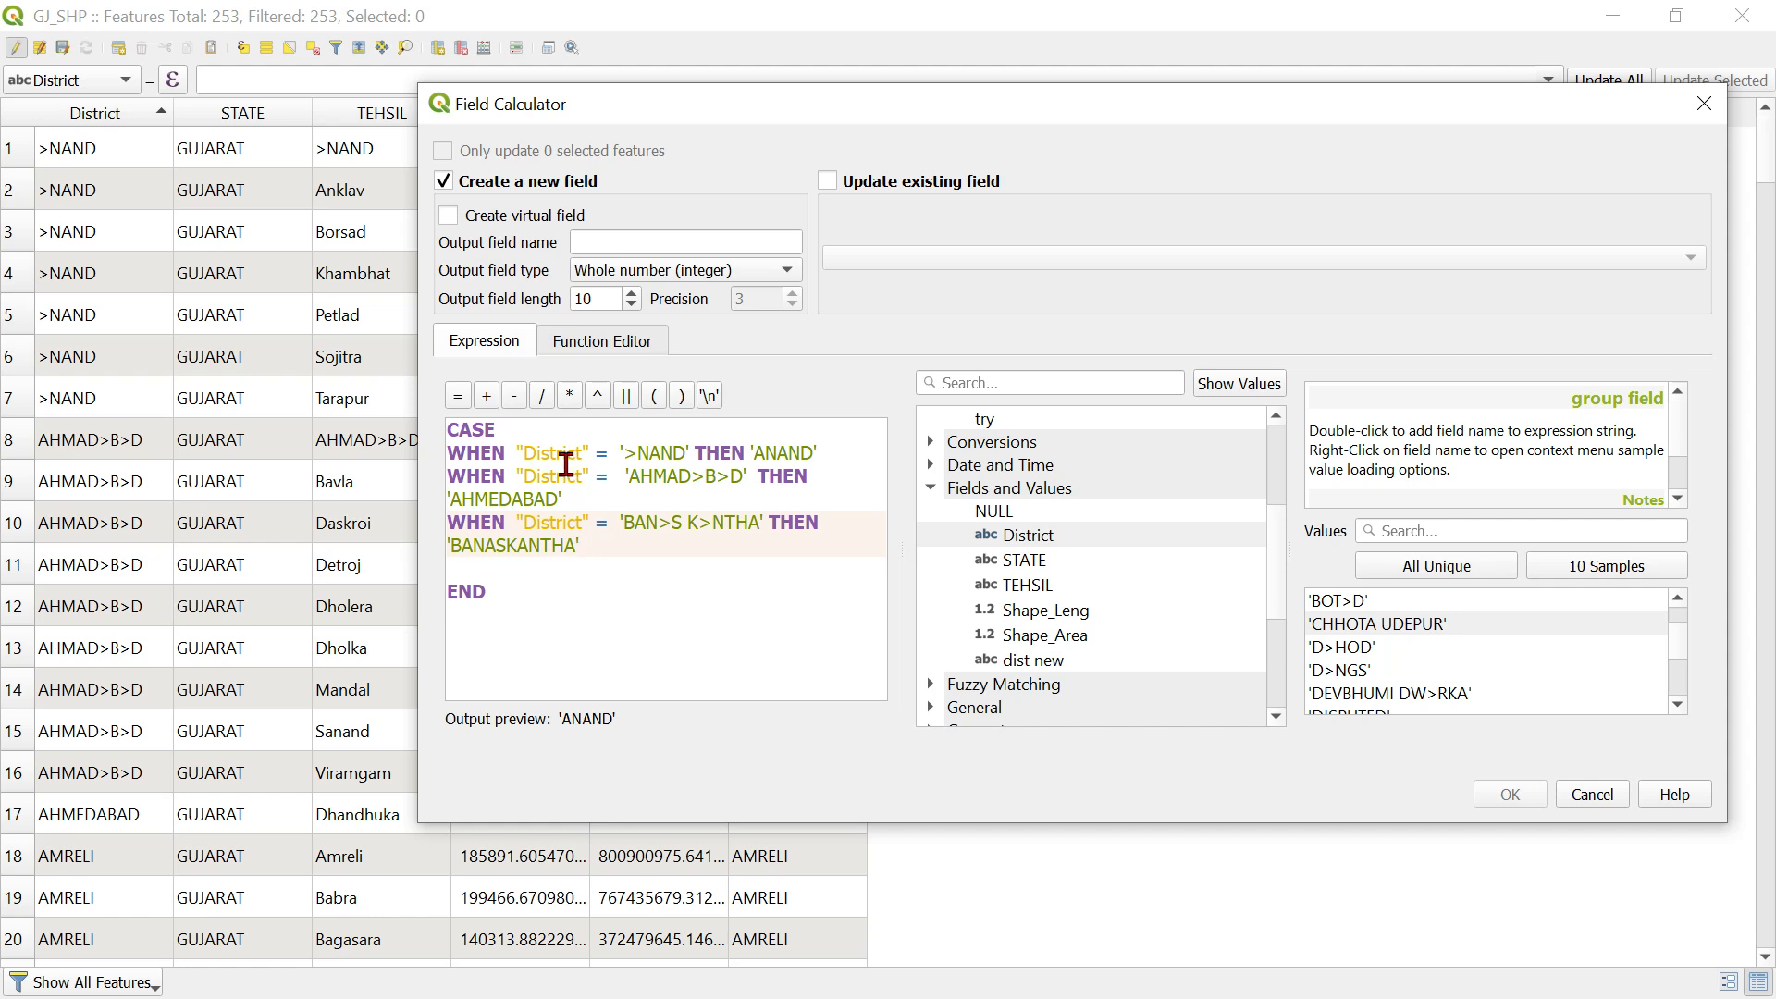
key(Return)
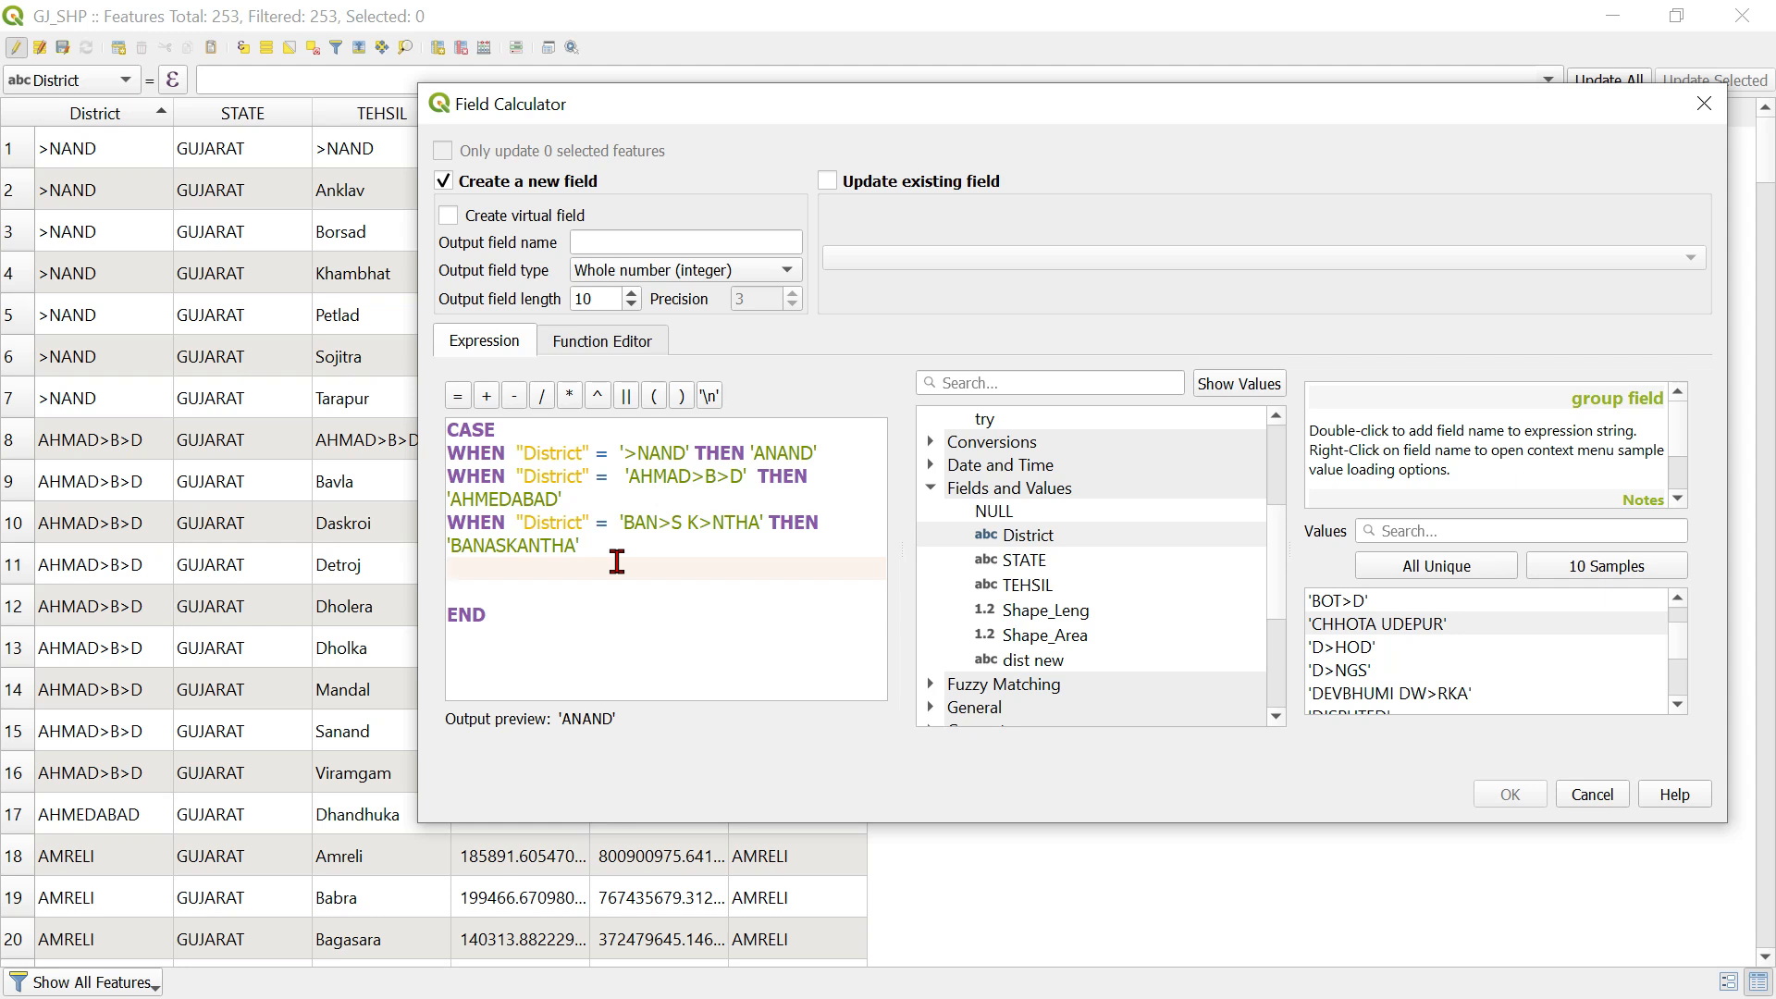
text(E)
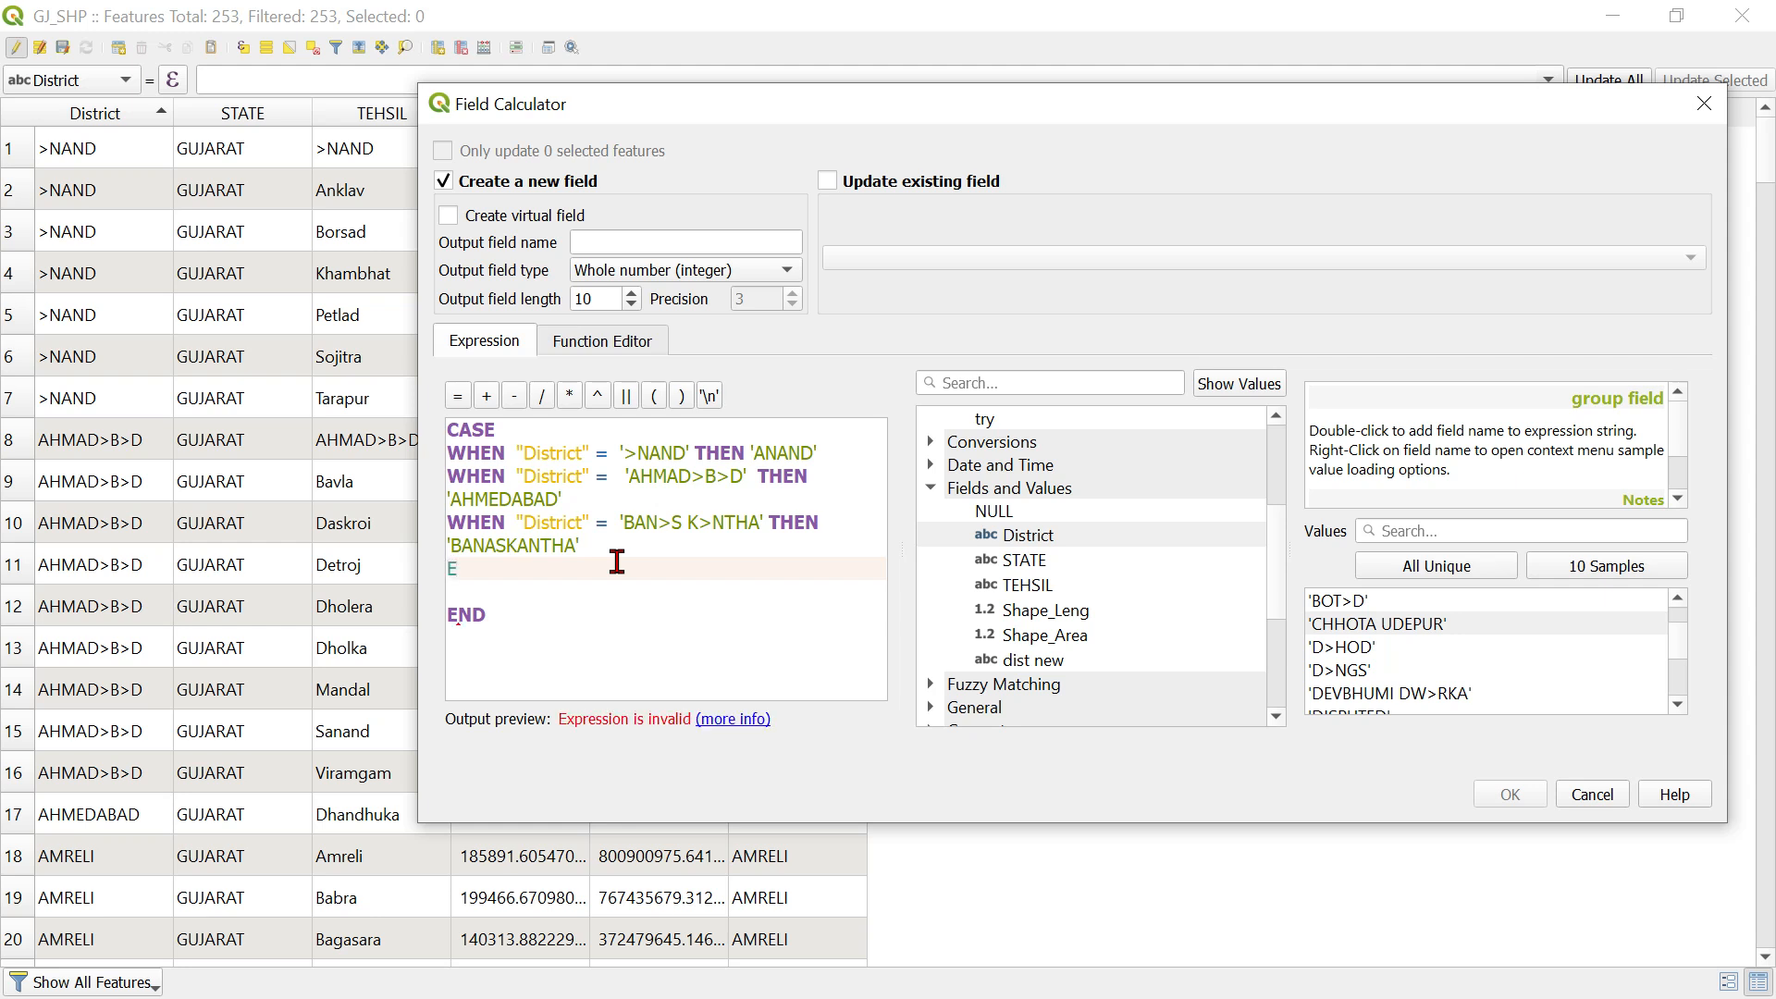
text(LSE)
double_click(1038, 542)
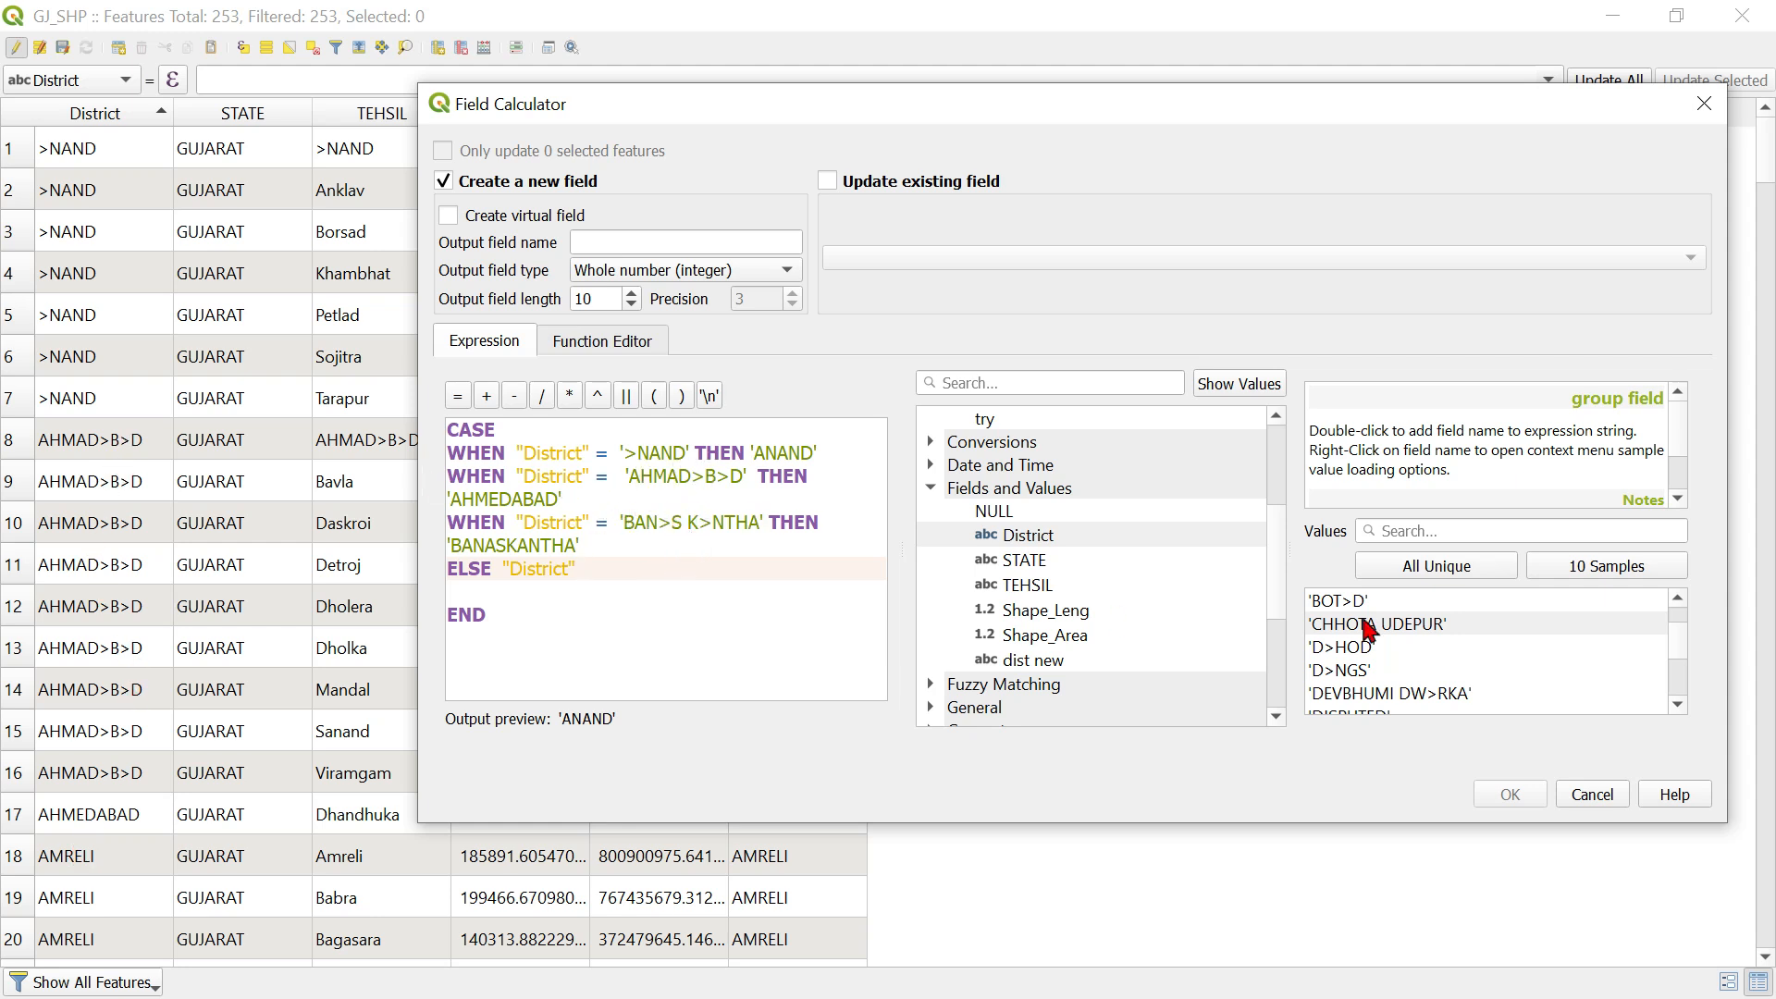
Examine the remaining unique District values for other misspelled names.
click(1677, 705)
click(1677, 705)
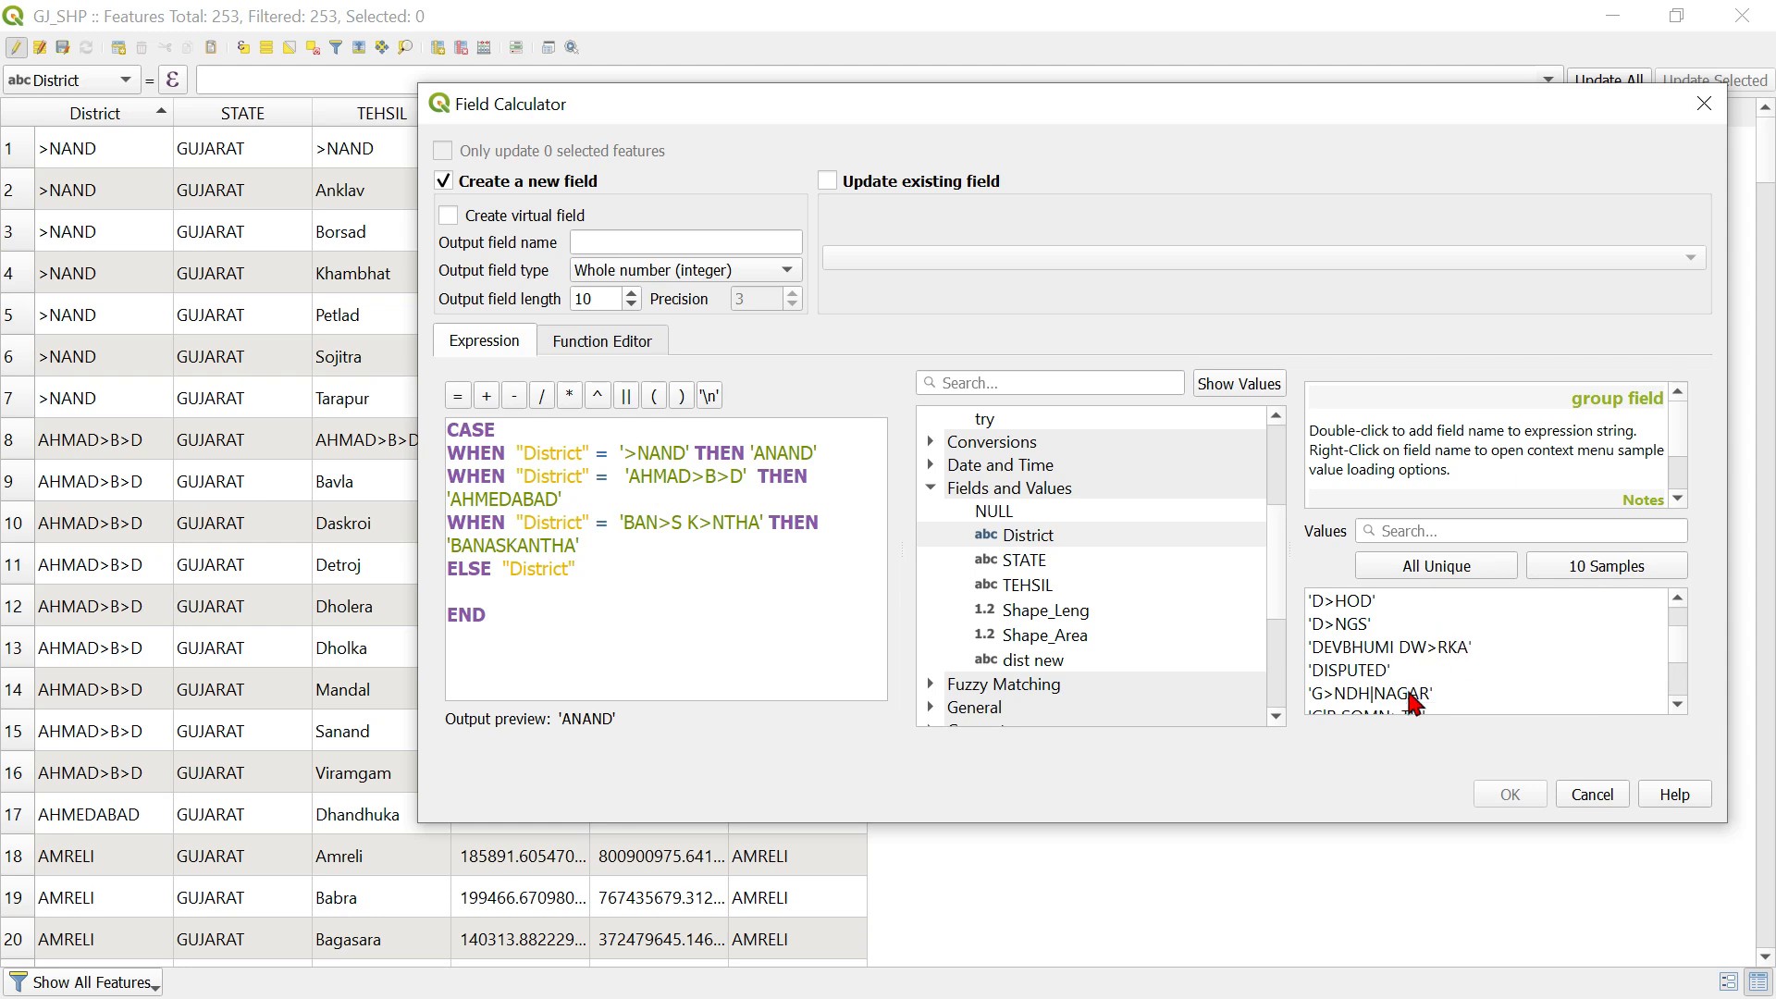
click(1677, 705)
click(1677, 705)
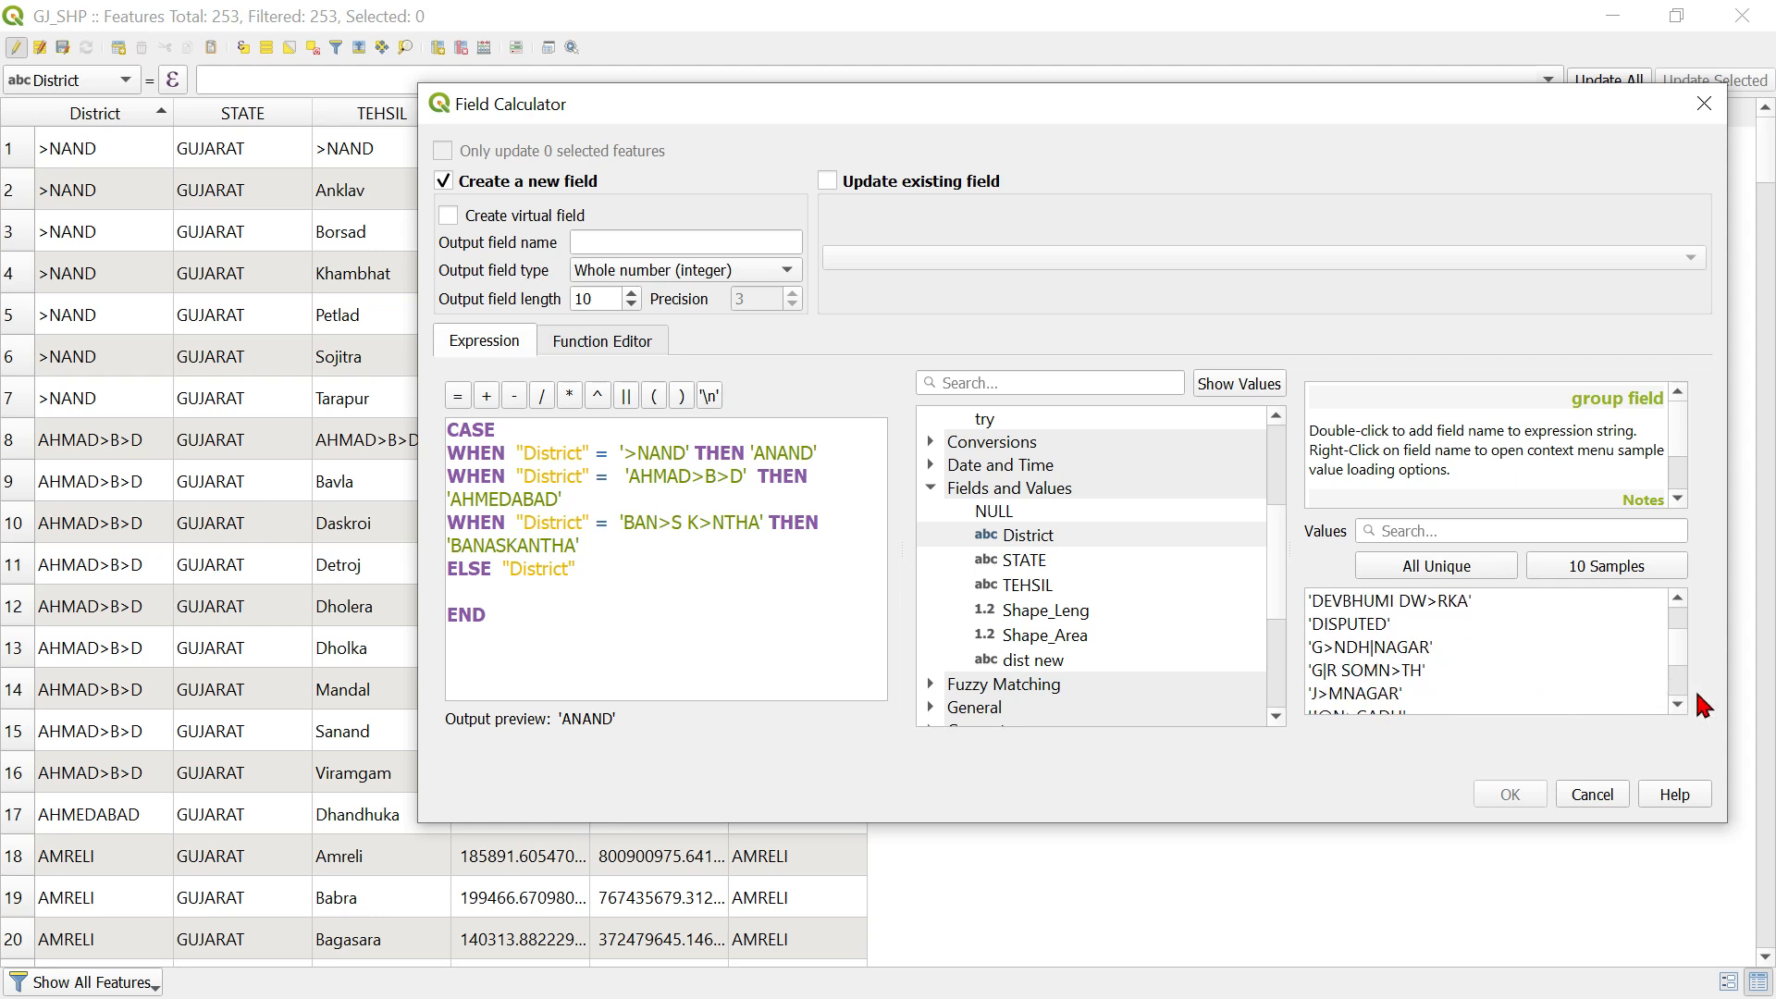
click(1677, 705)
click(1678, 705)
click(1677, 705)
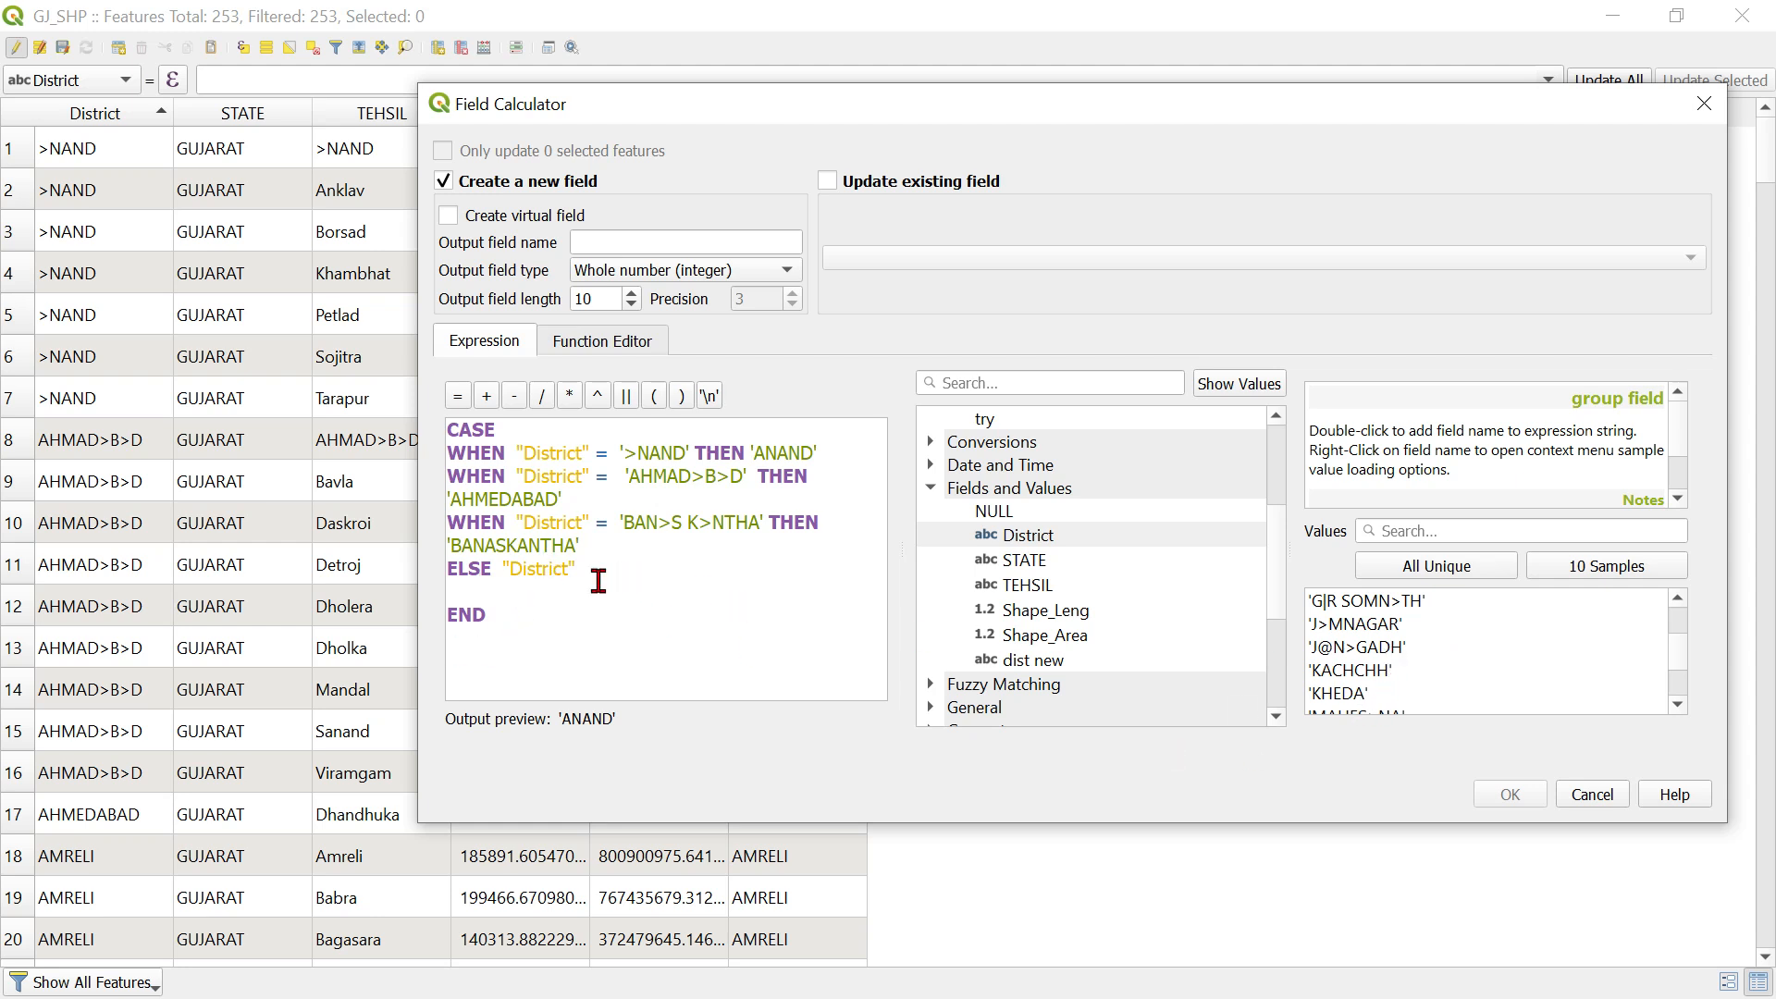
Remove the blank line between the ELSE branch and END in the CASE expression.
drag(603, 568, 459, 570)
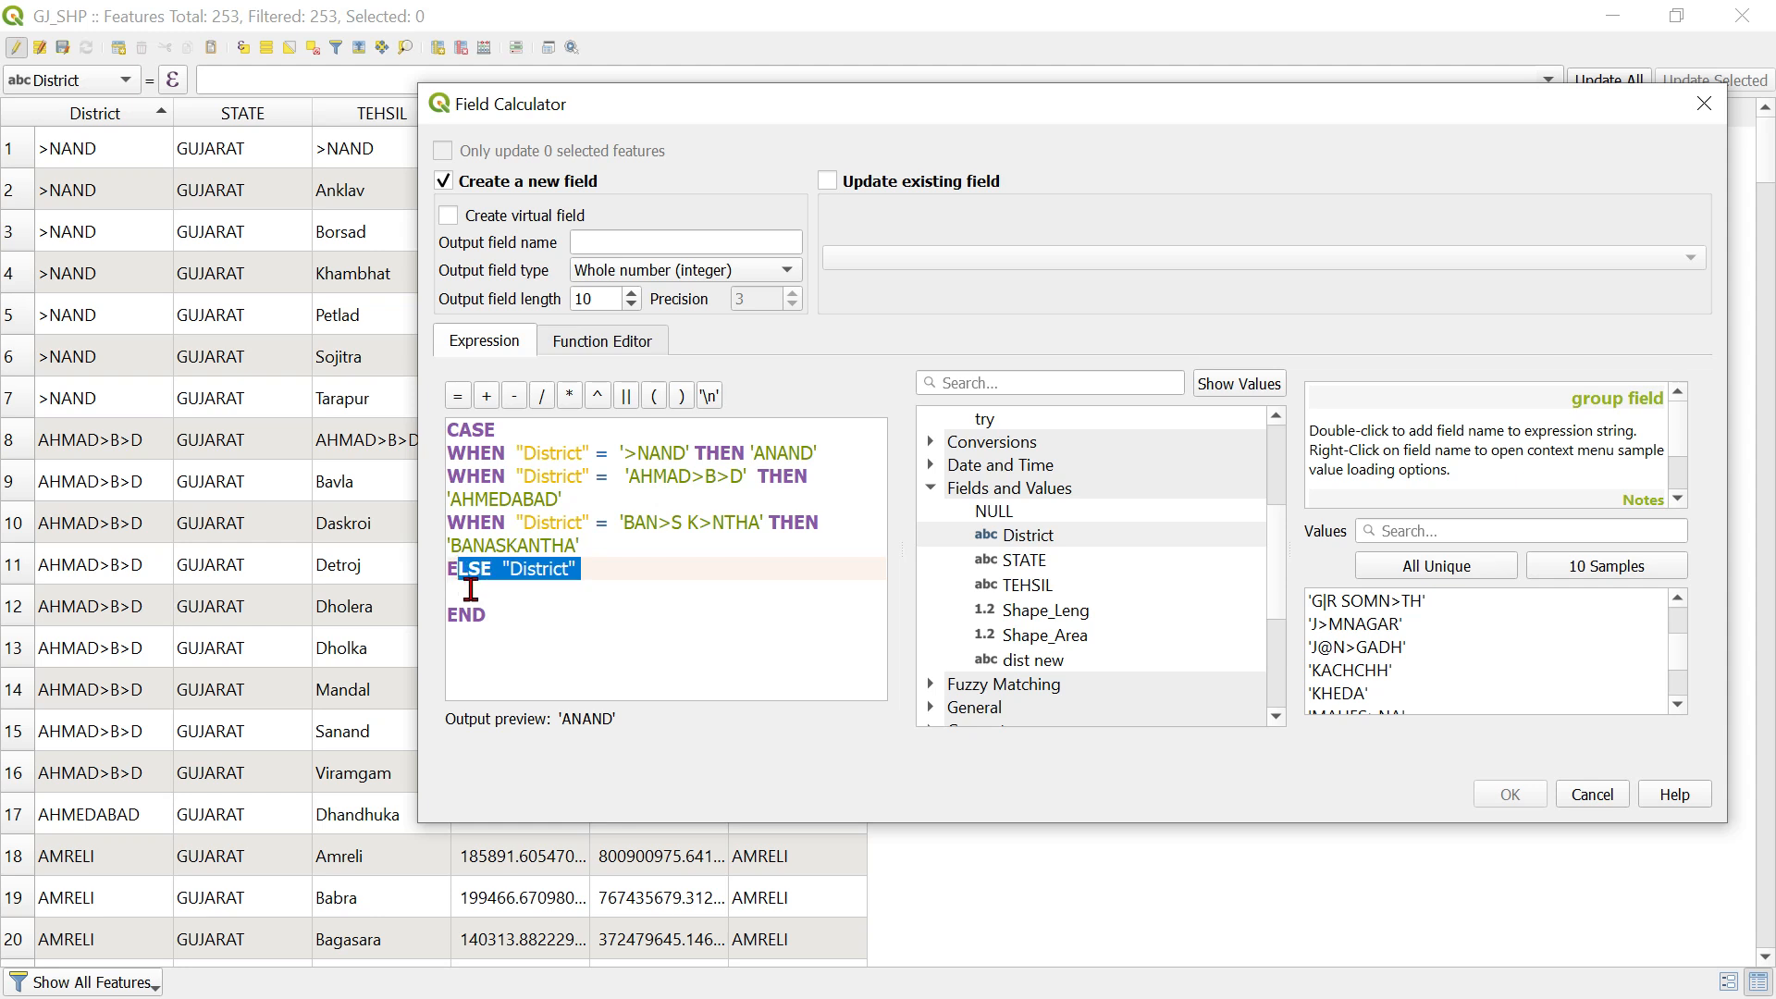
click(472, 593)
key(Delete)
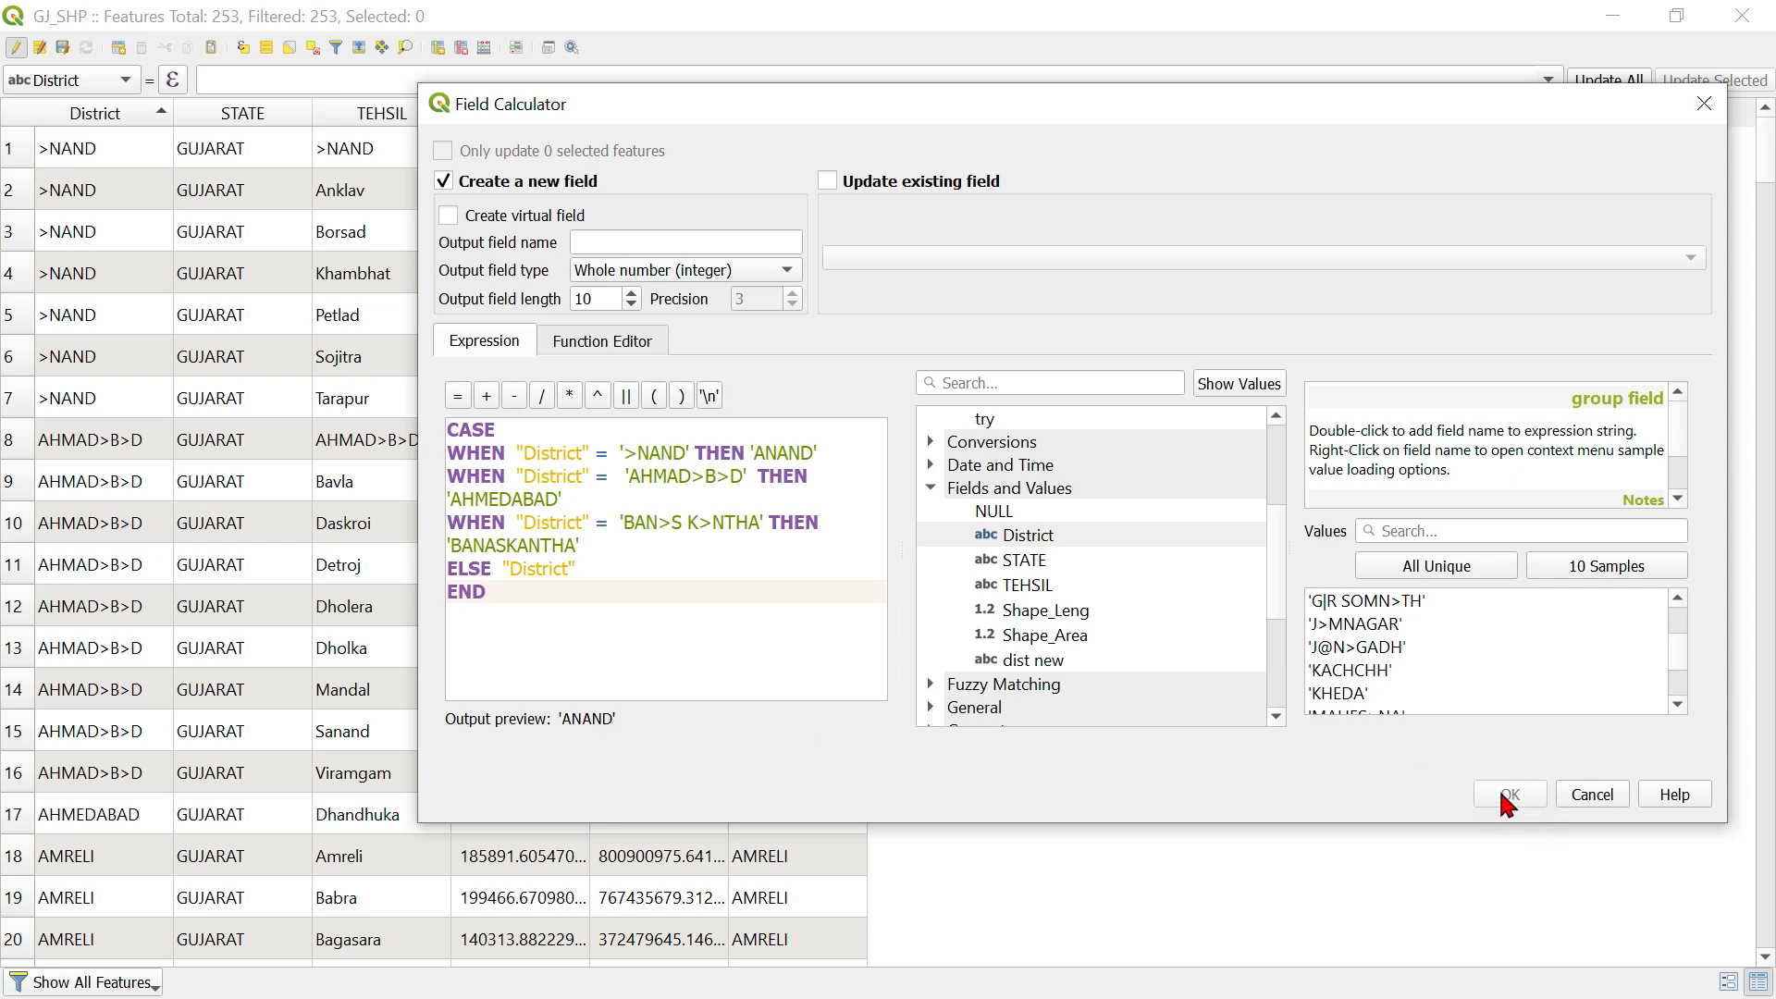
Name the output field DIST_01, make it Text (string), adjust its length, and calculate it with the CASE expression.
click(633, 244)
text(DIST_01)
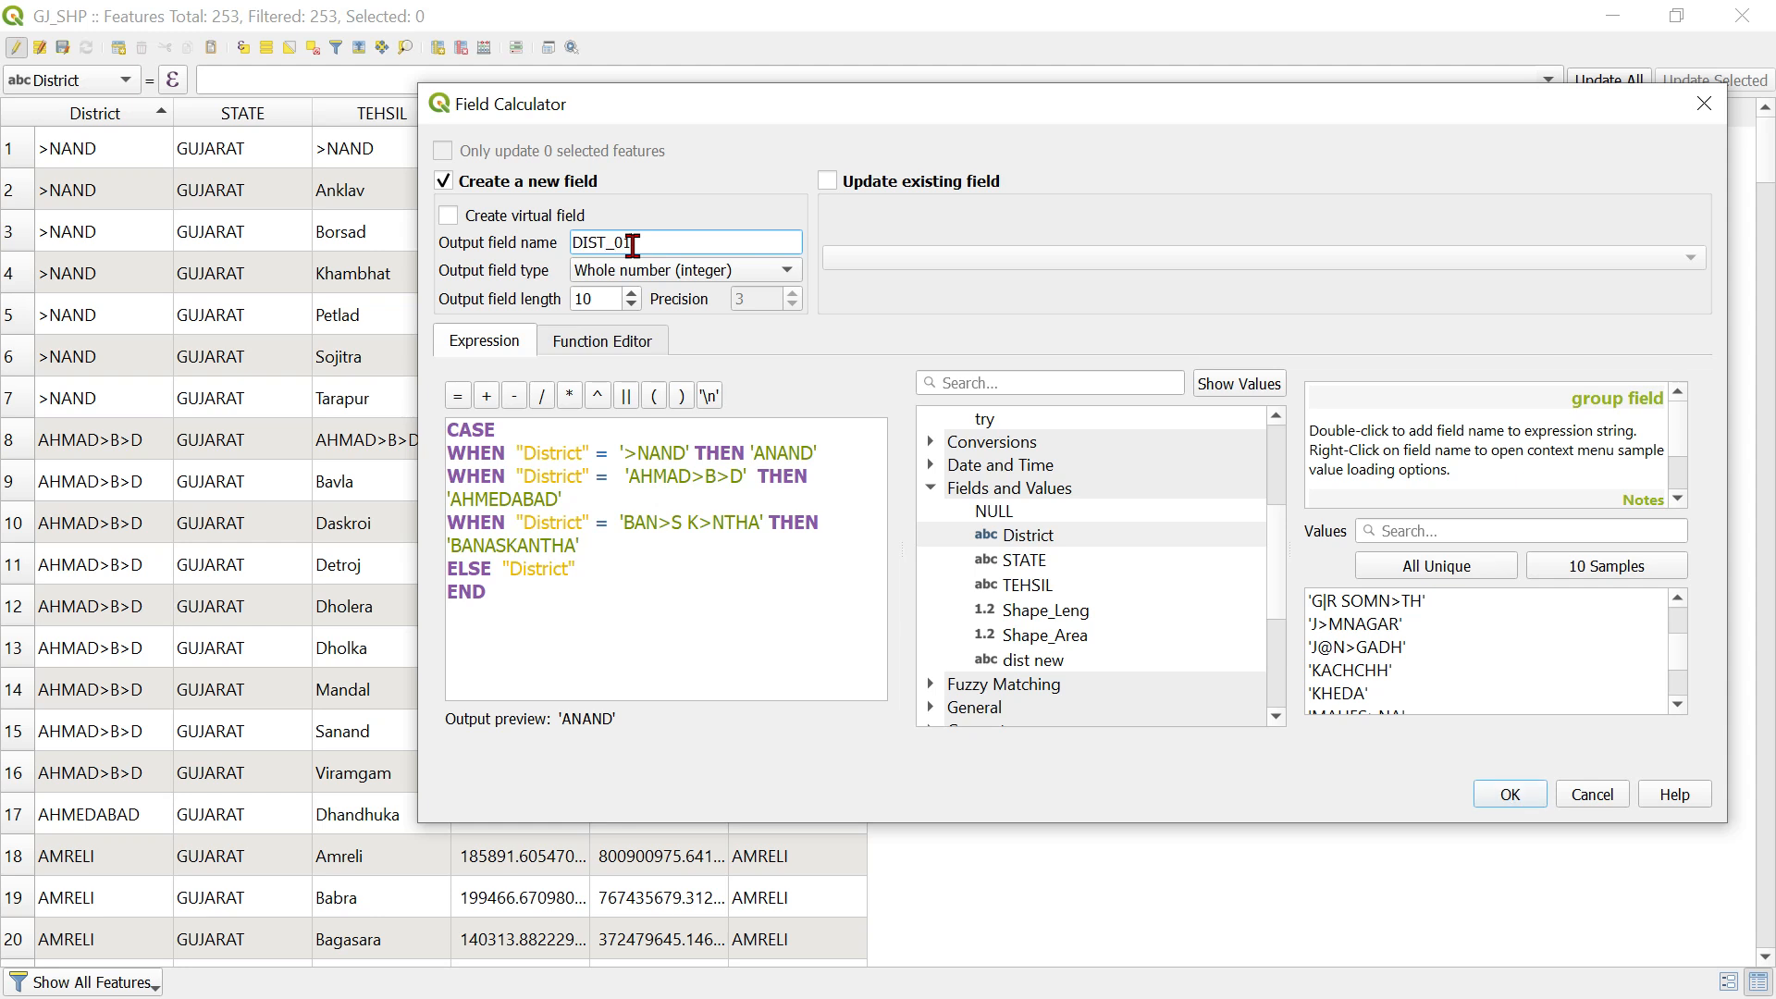
click(687, 270)
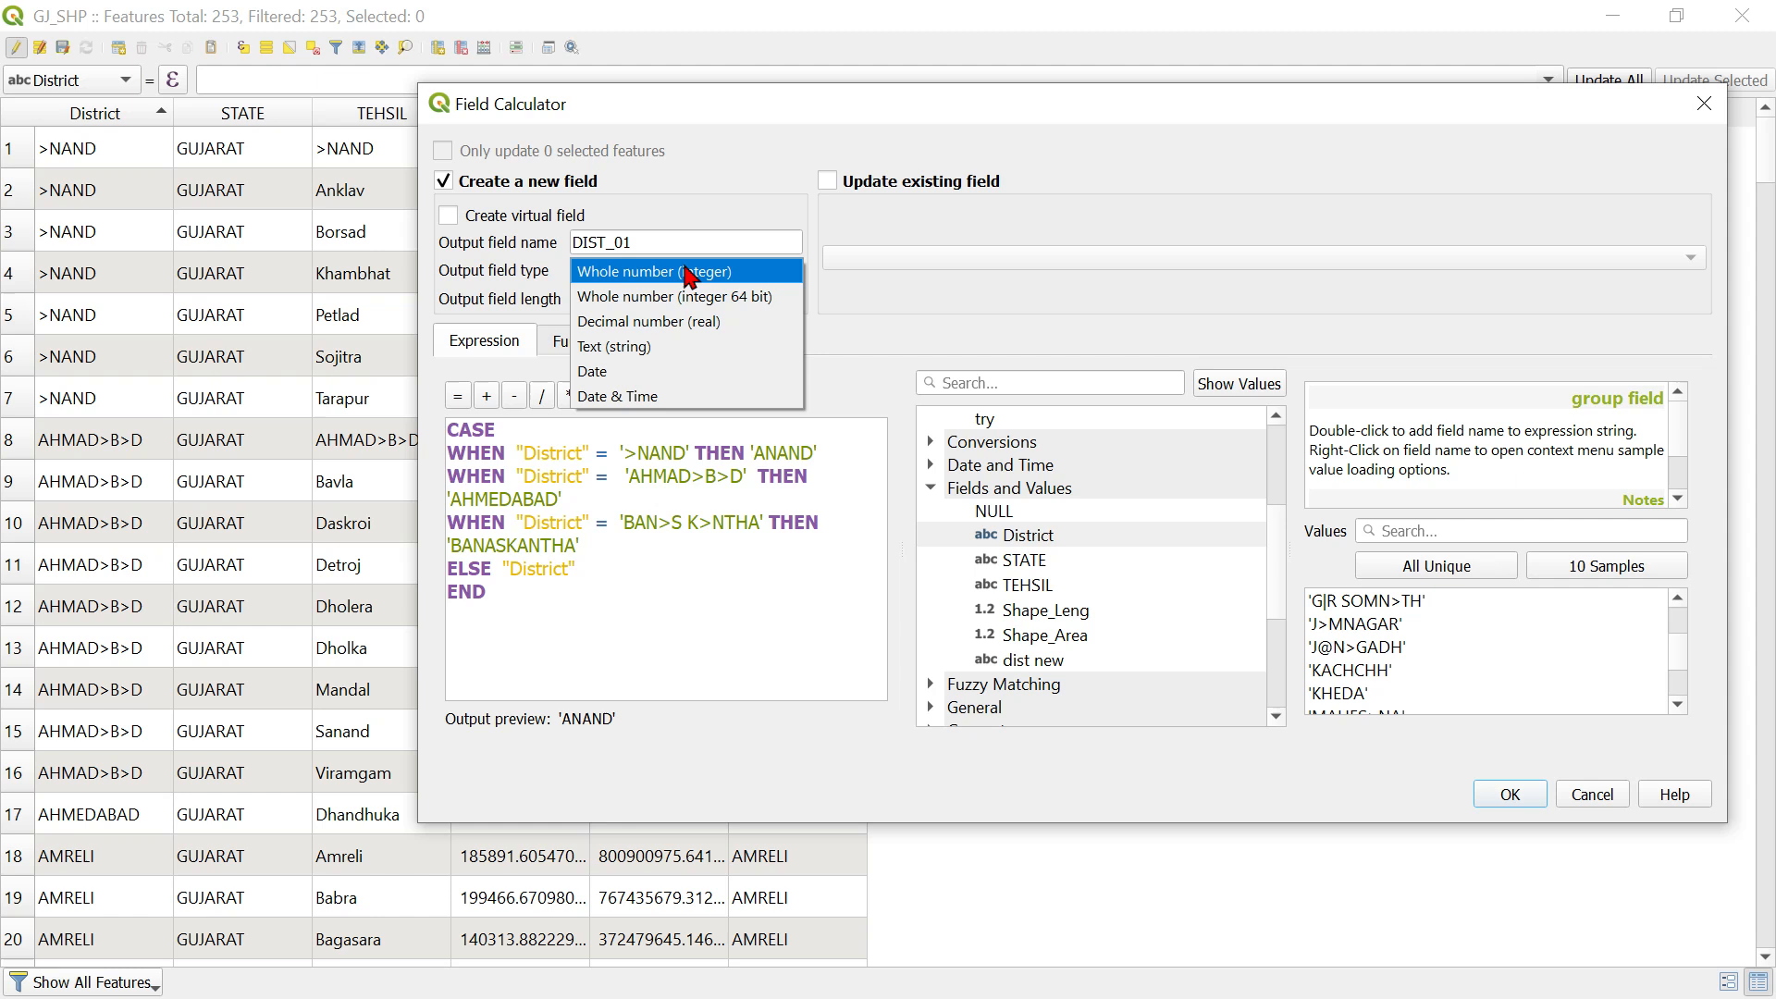
click(670, 349)
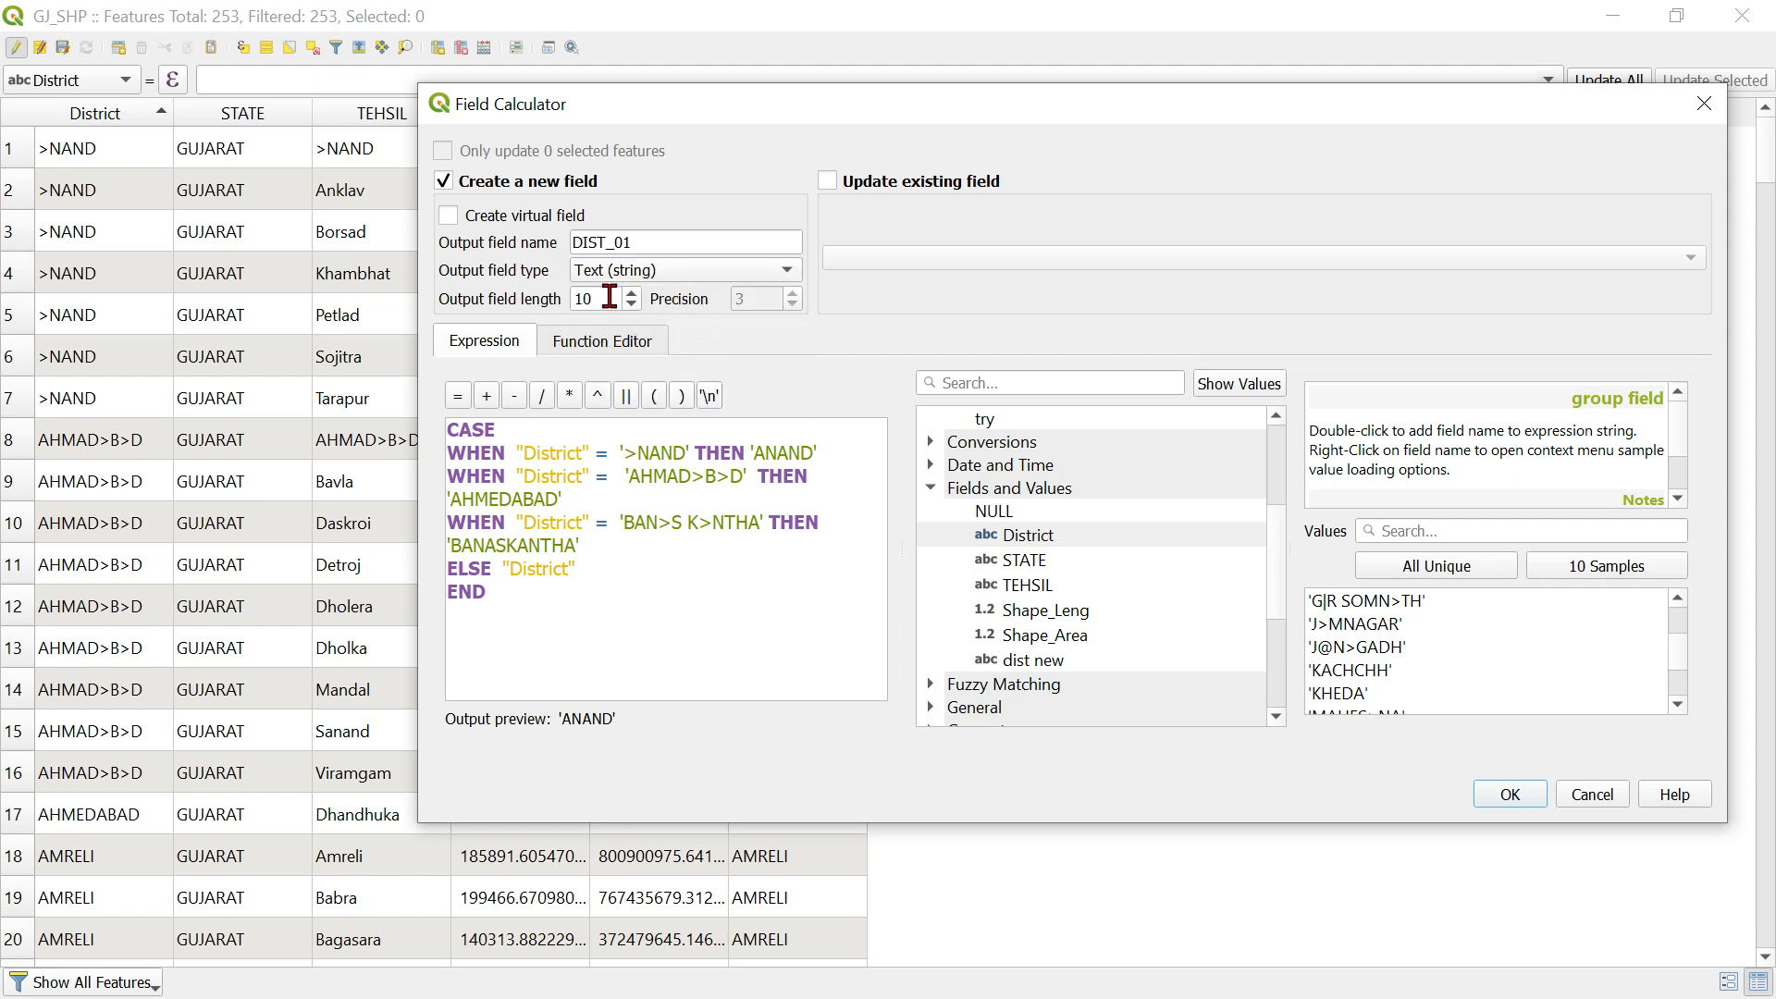
drag(626, 299, 559, 302)
click(1511, 795)
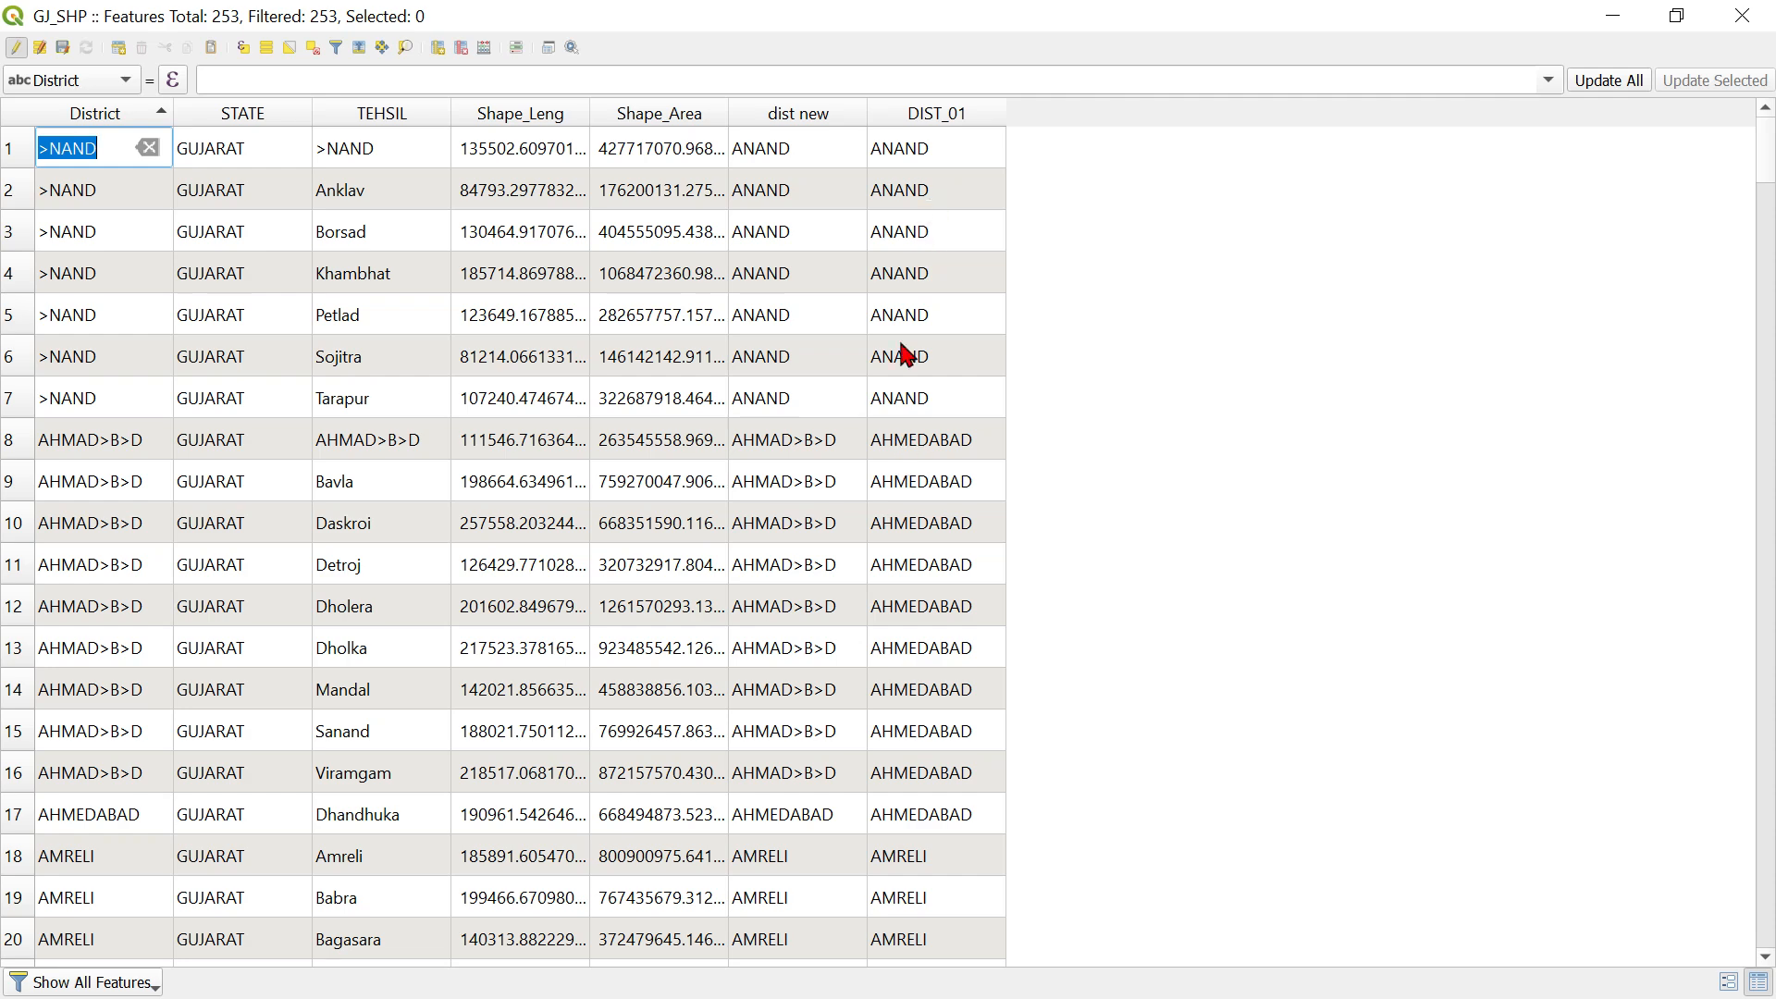
Compare the DIST_01 values with the original District names throughout the attribute table to check the corrected and unhandled districts.
scroll(953, 555, down, 5)
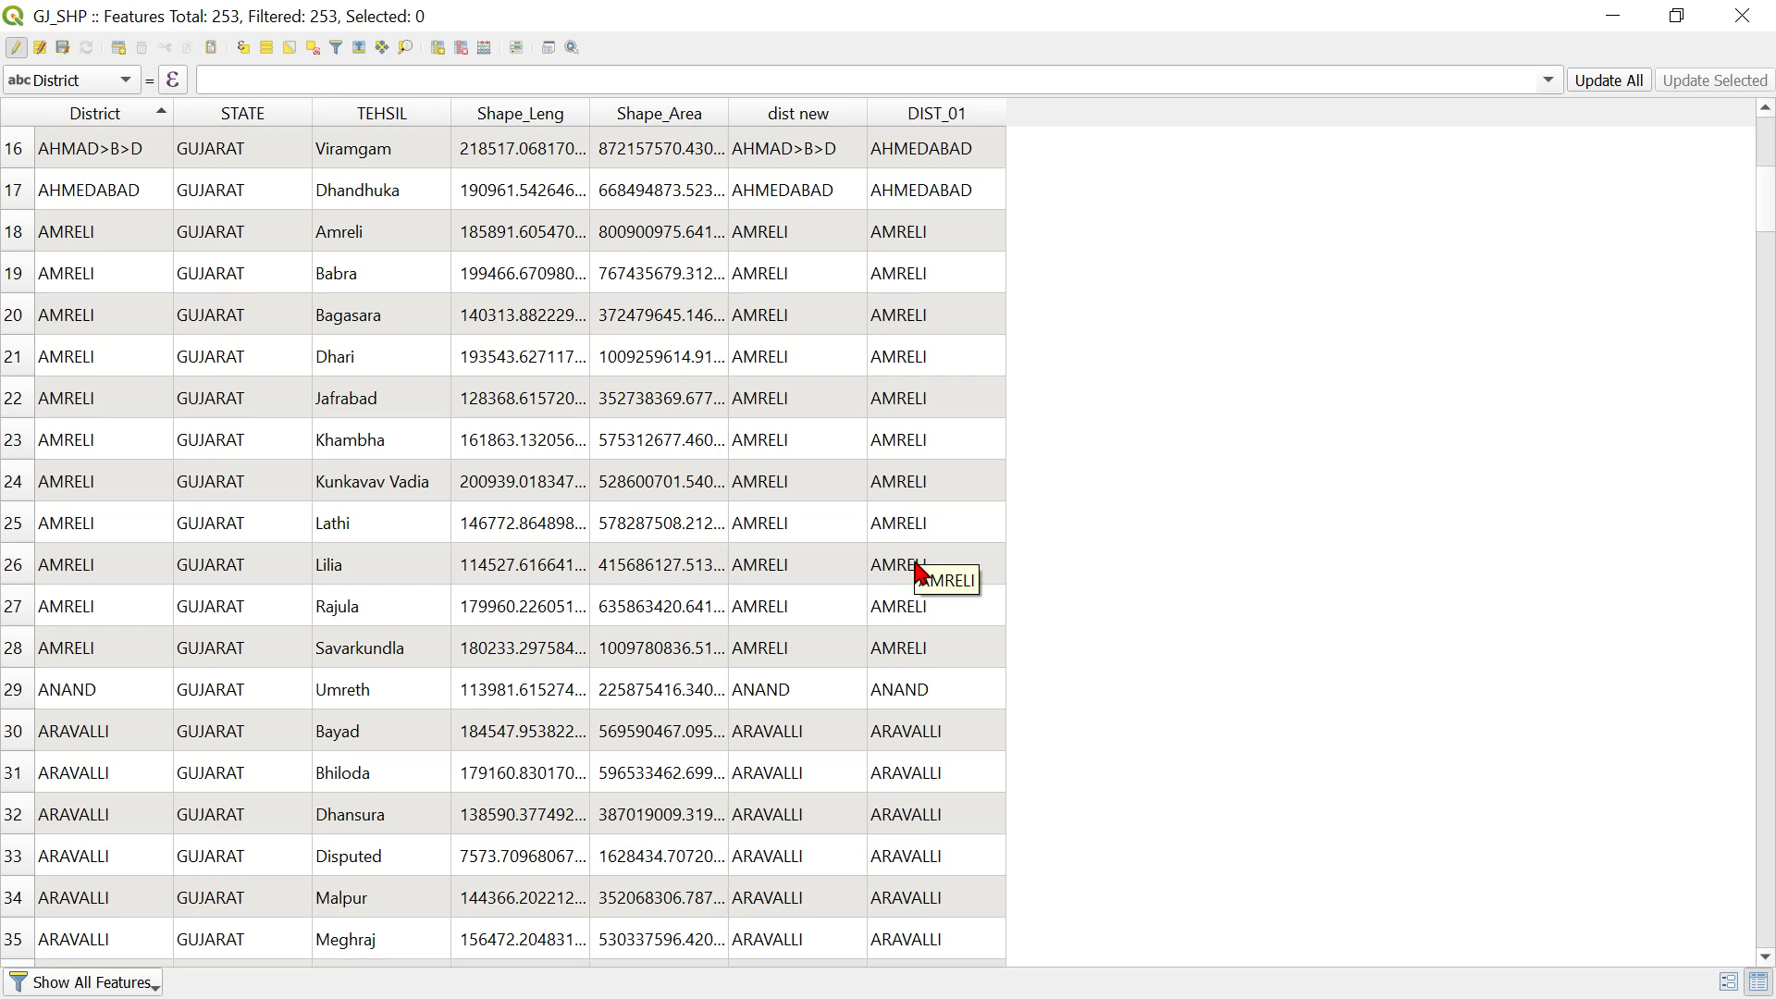
scroll(916, 565, down, 1)
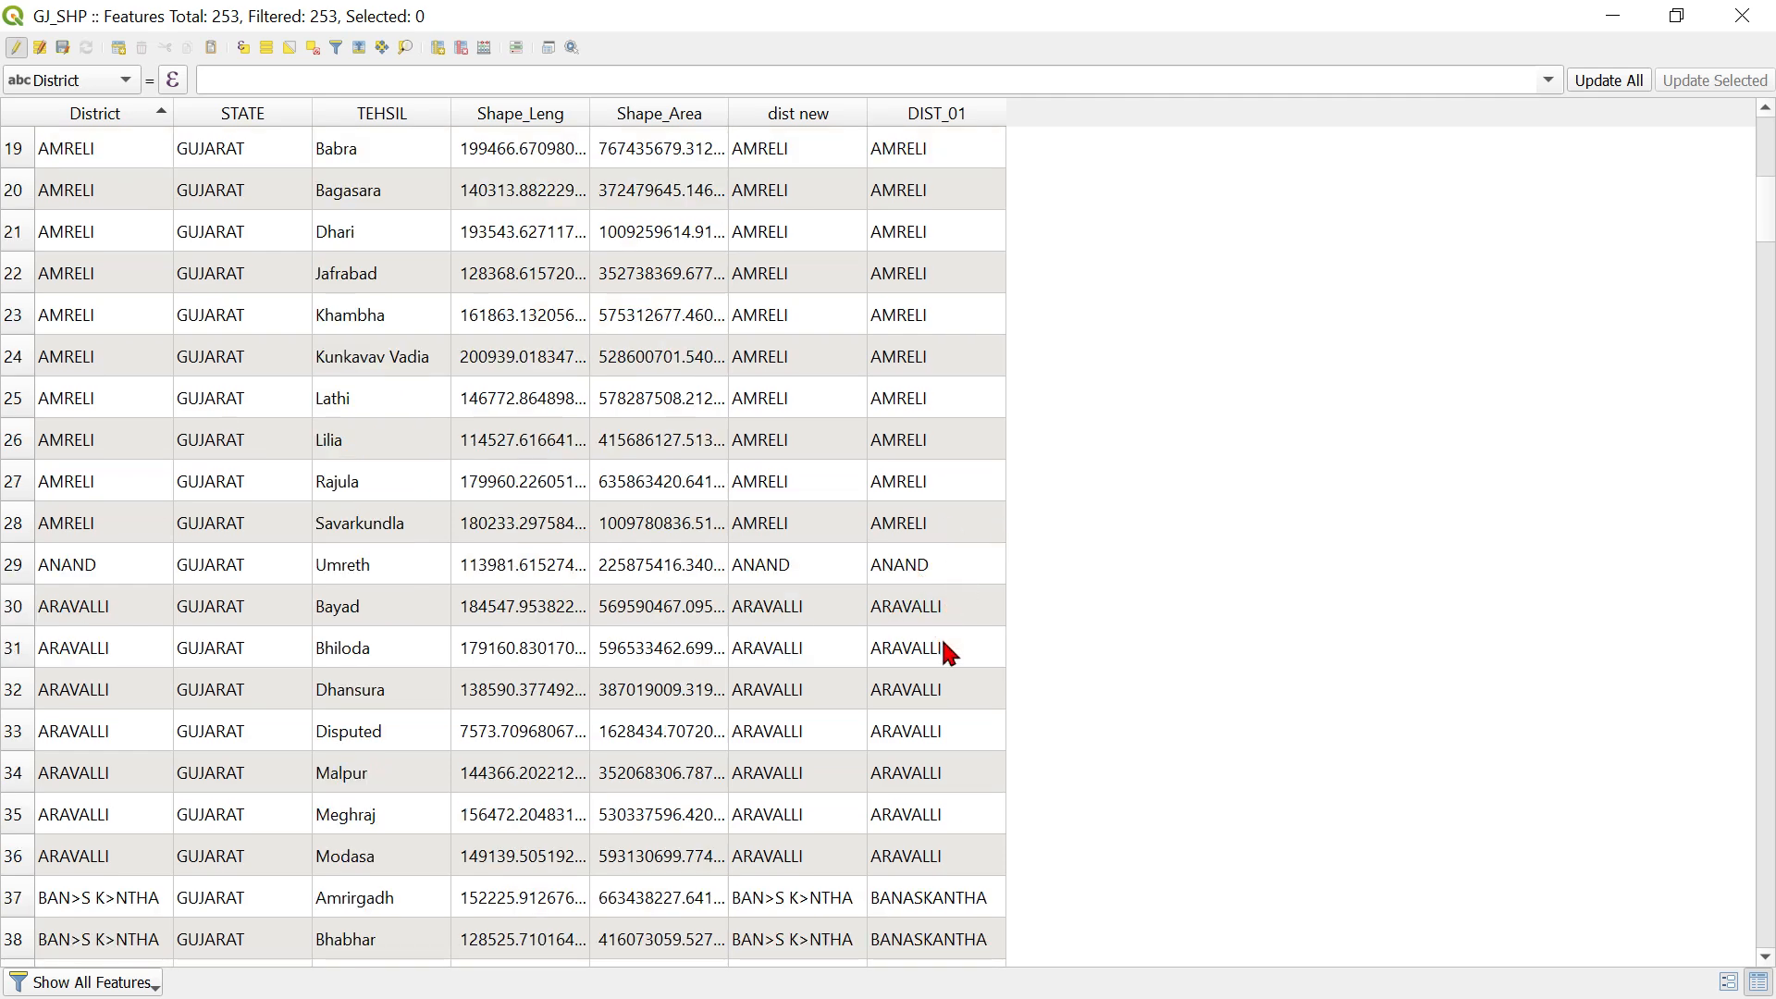
scroll(949, 652, down, 1)
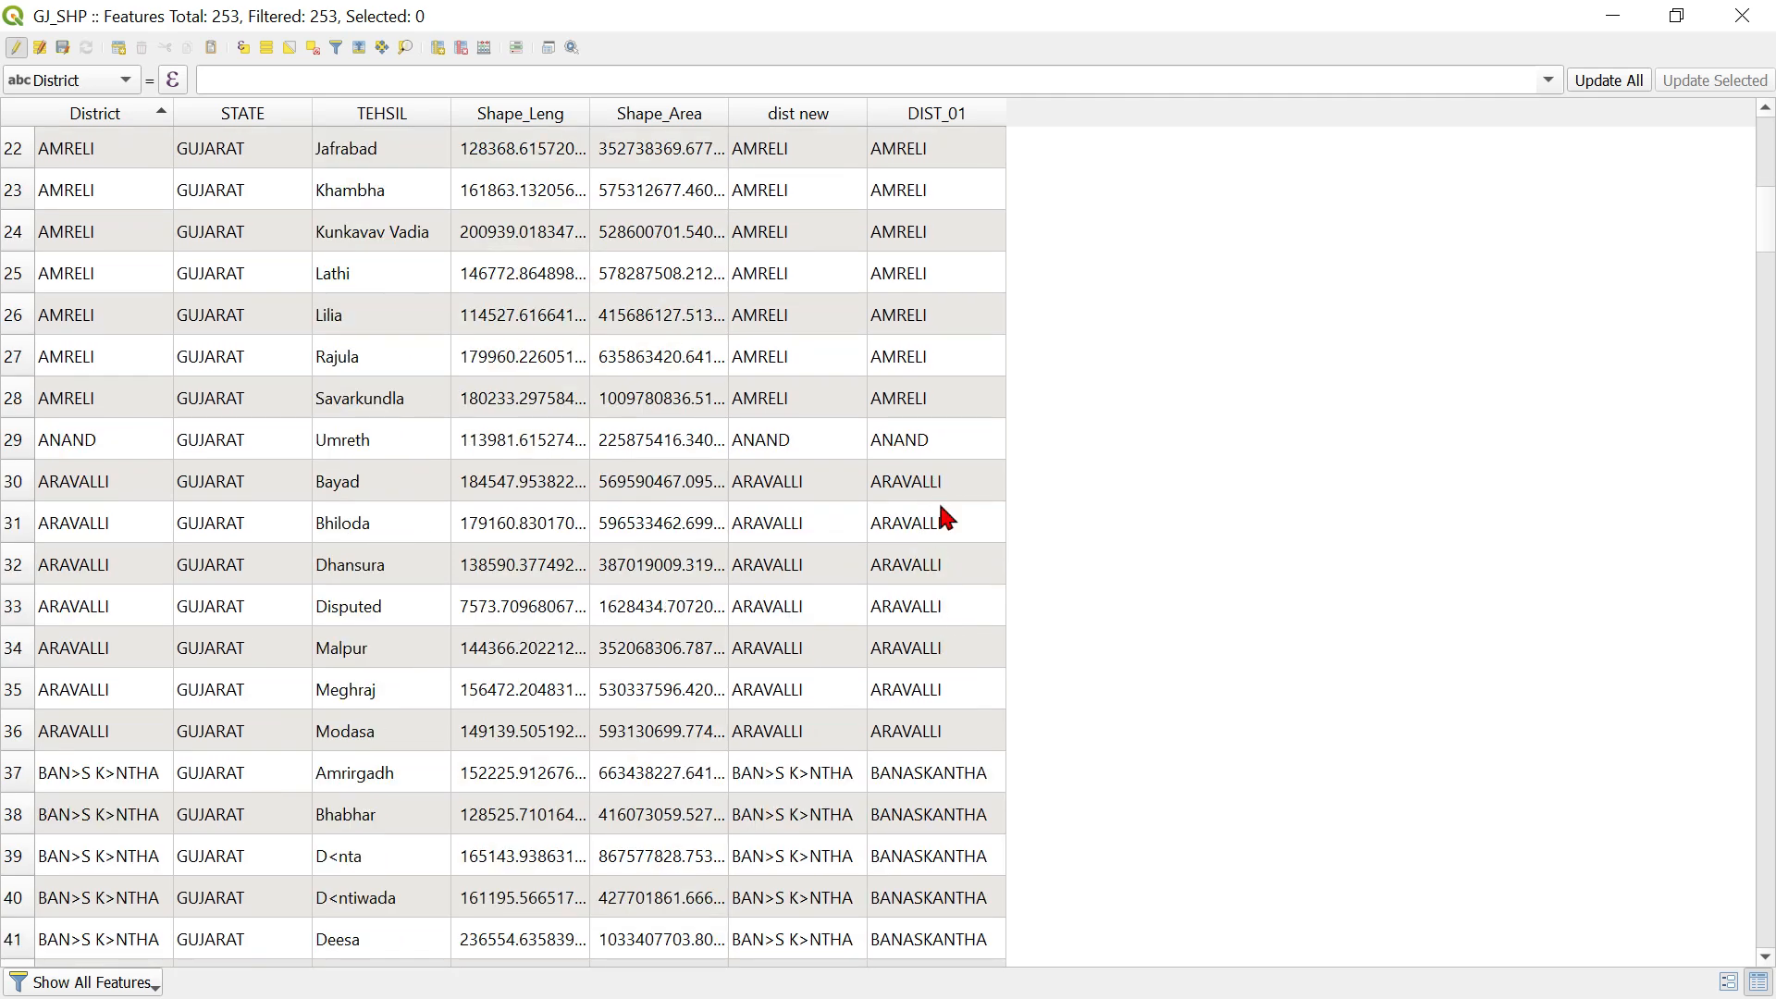
scroll(966, 786, down, 1)
scroll(955, 661, down, 5)
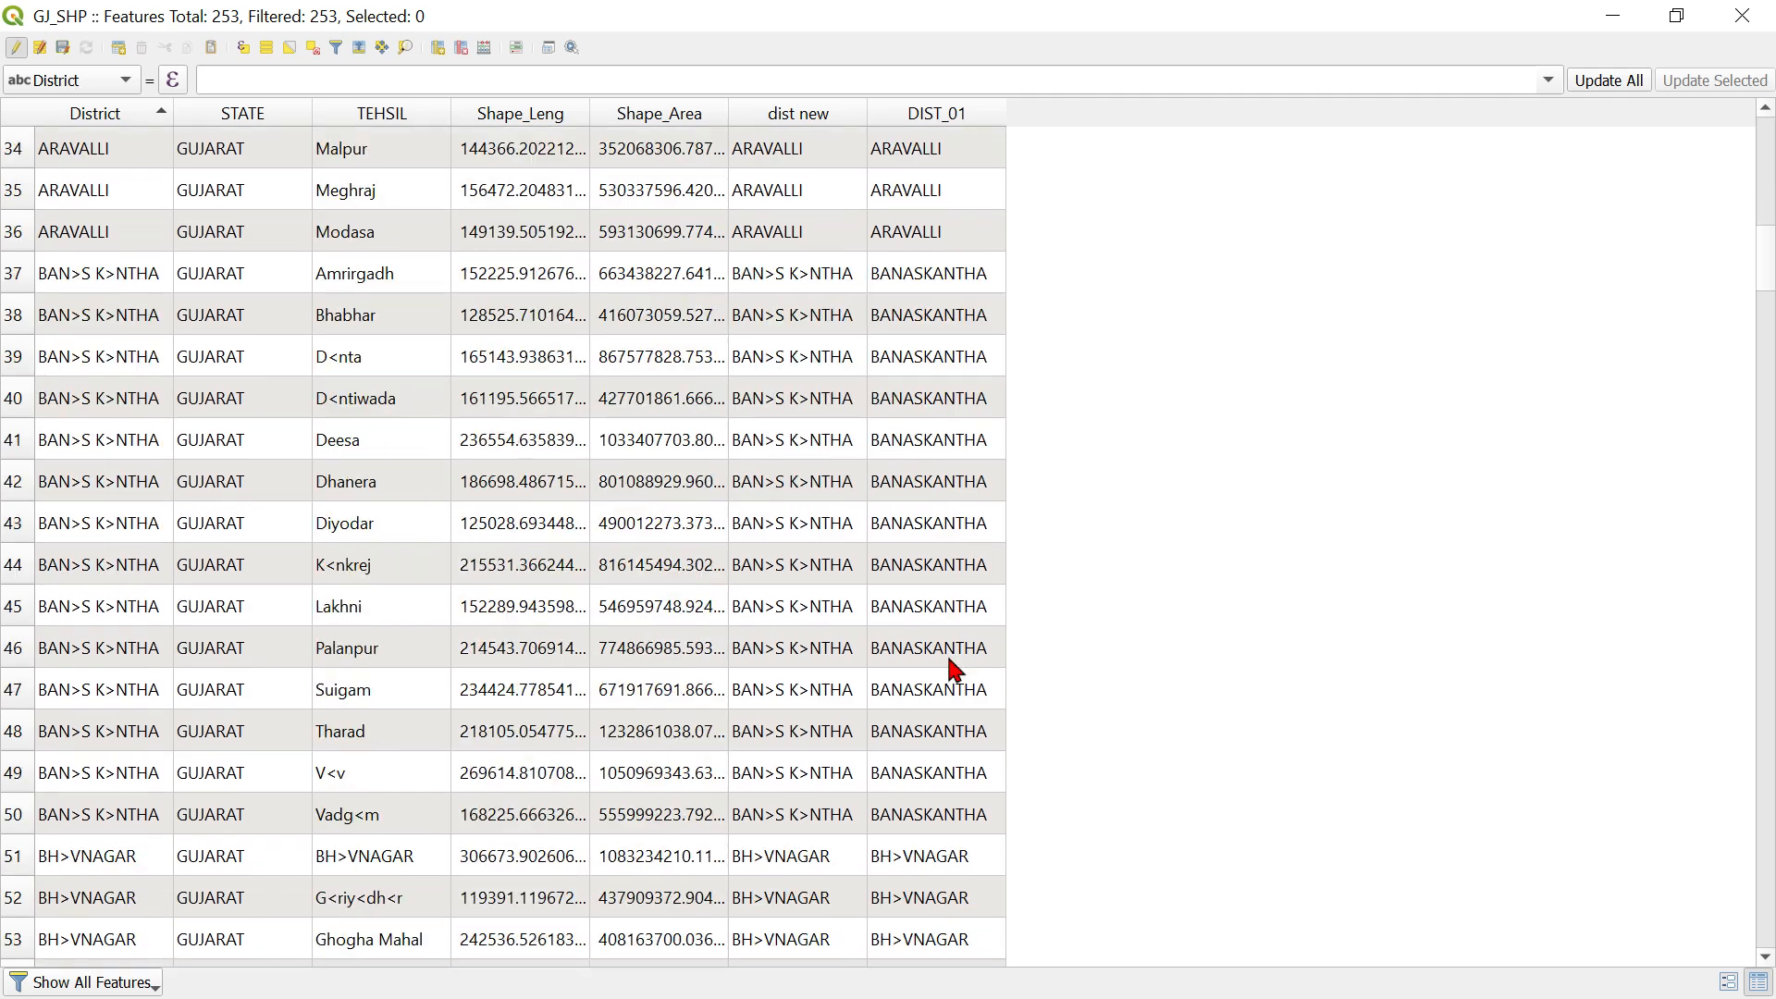
scroll(948, 686, down, 4)
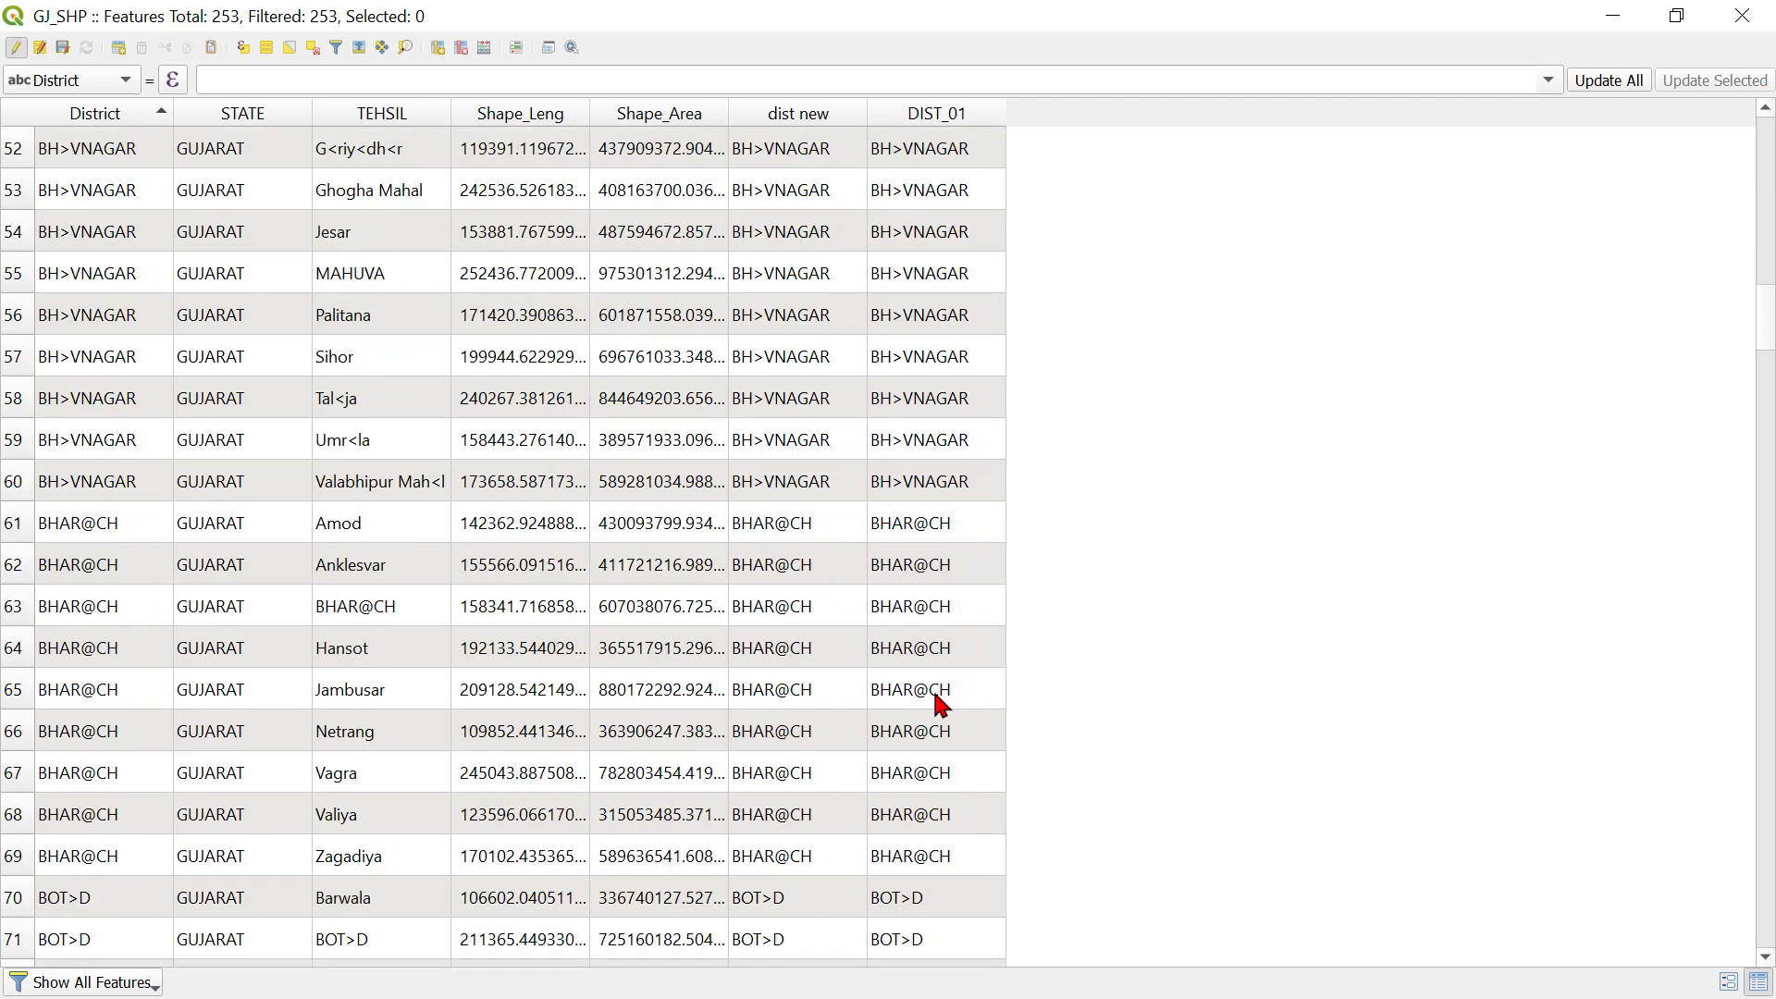
scroll(937, 666, down, 8)
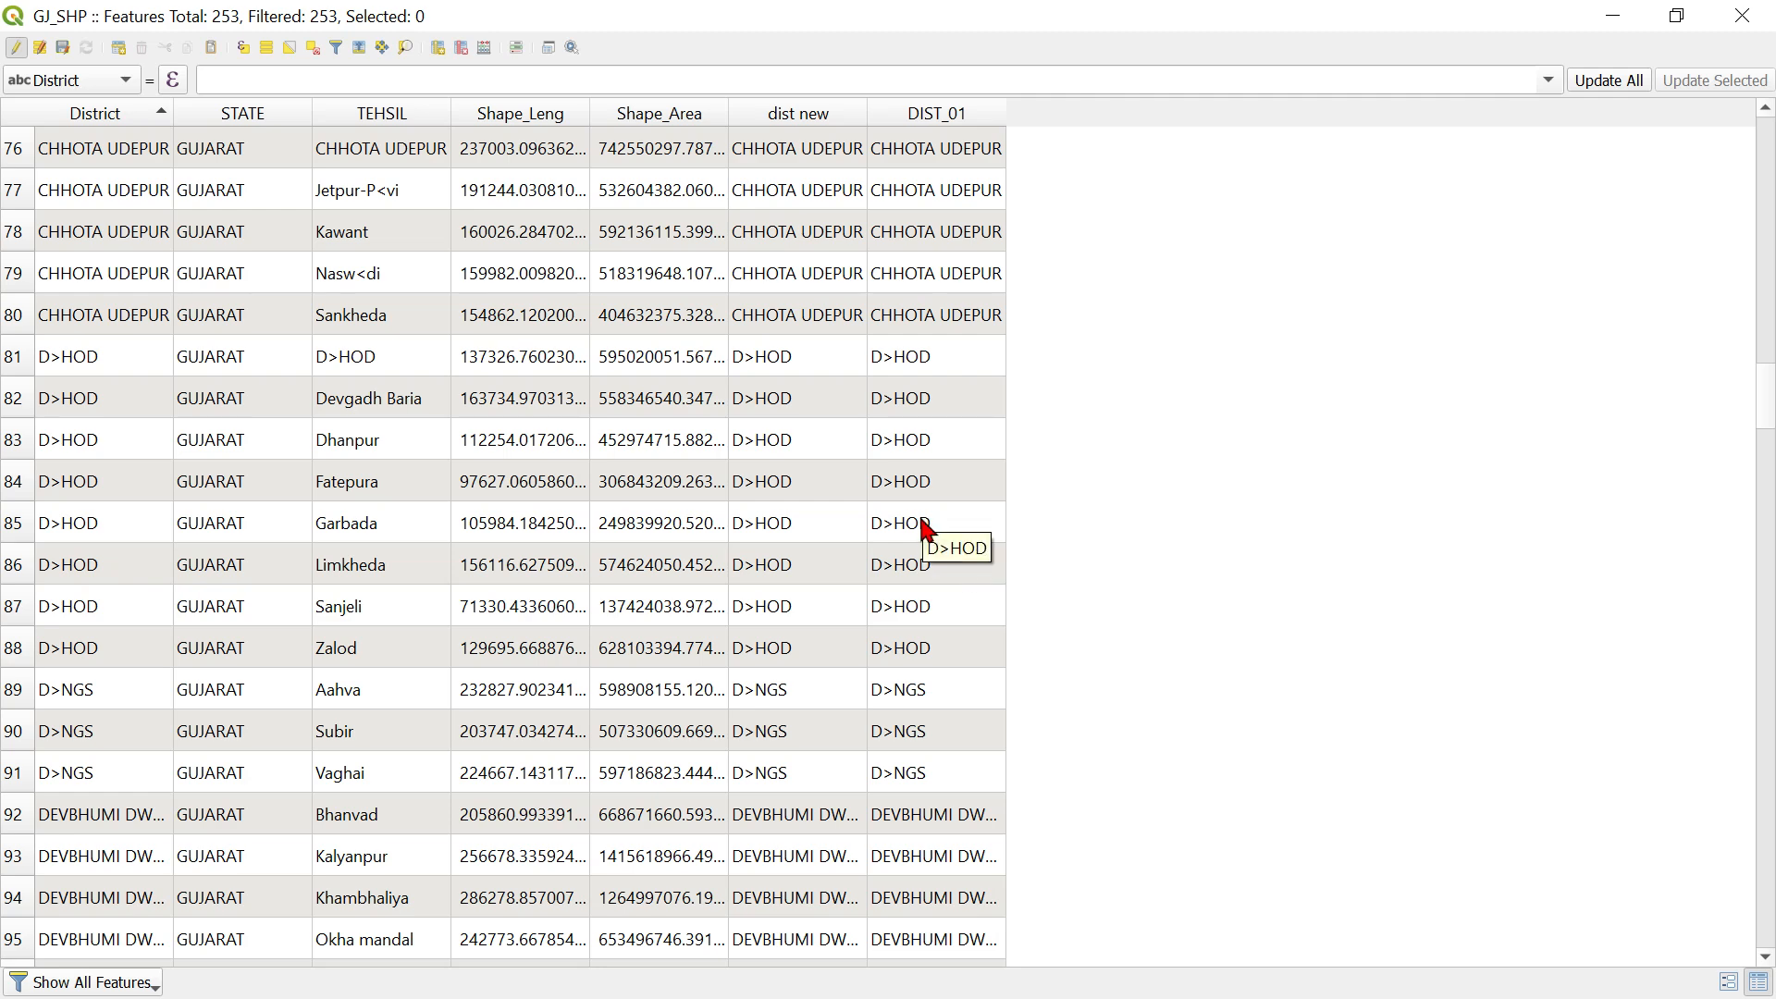
scroll(925, 527, up, 20)
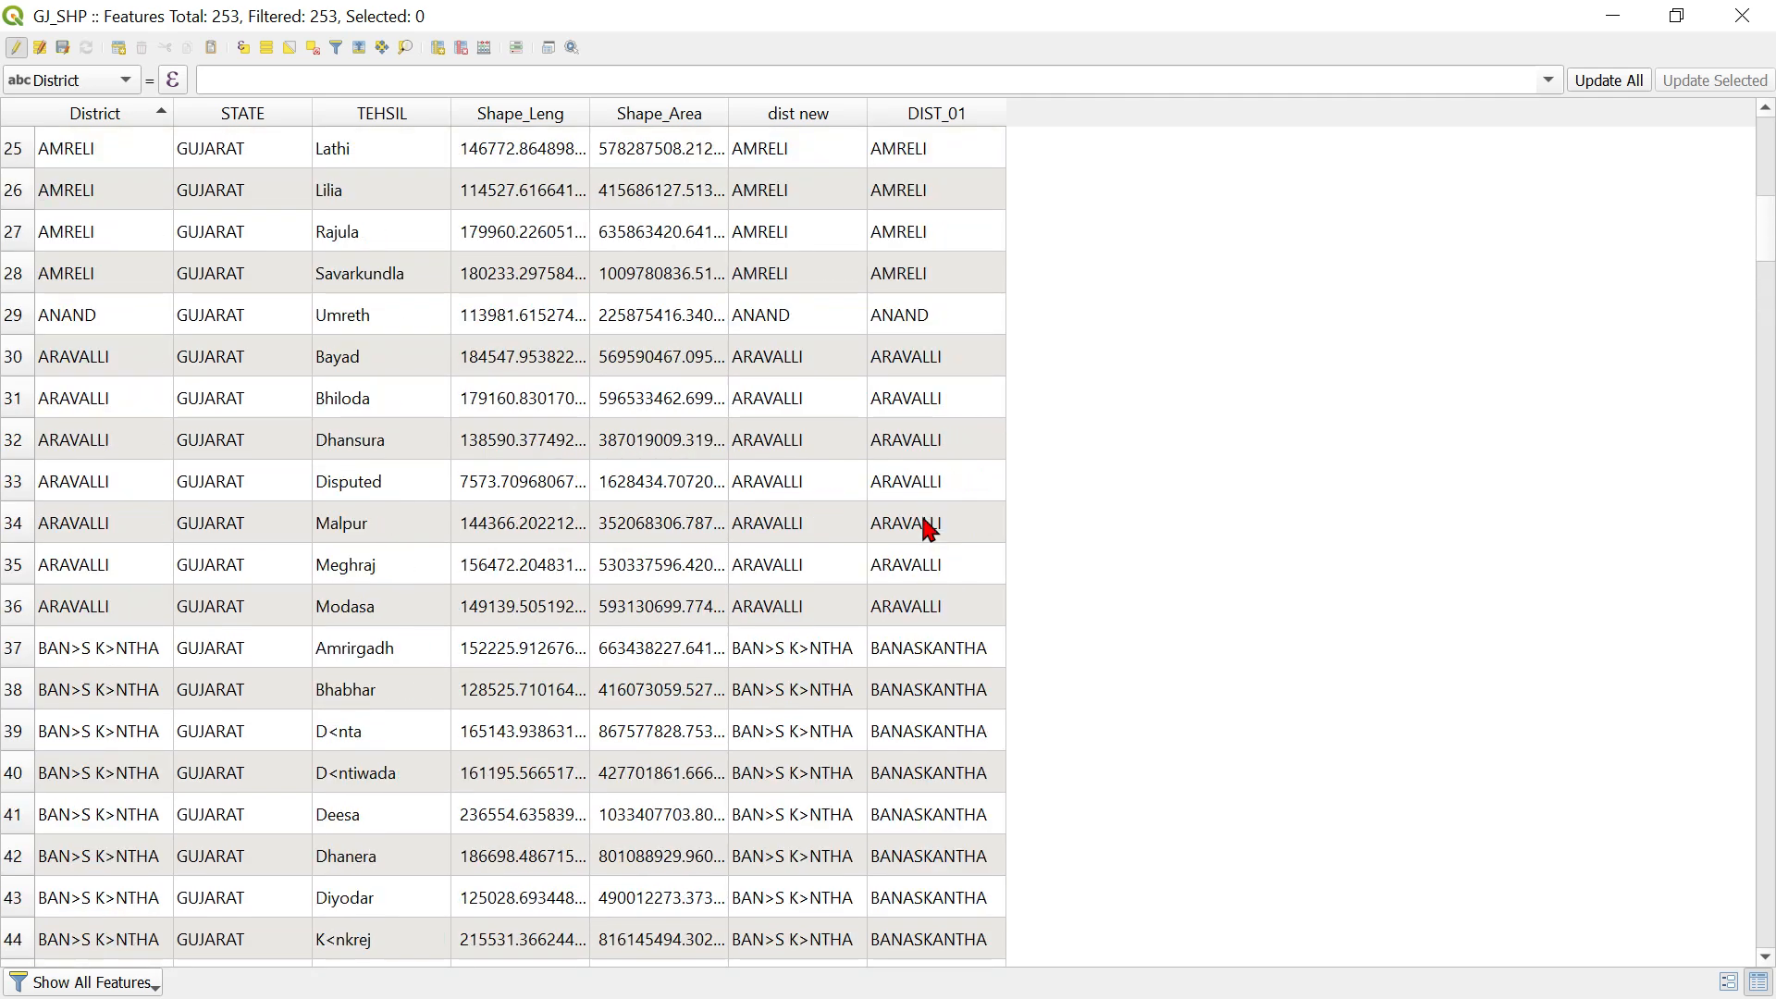
key(Escape)
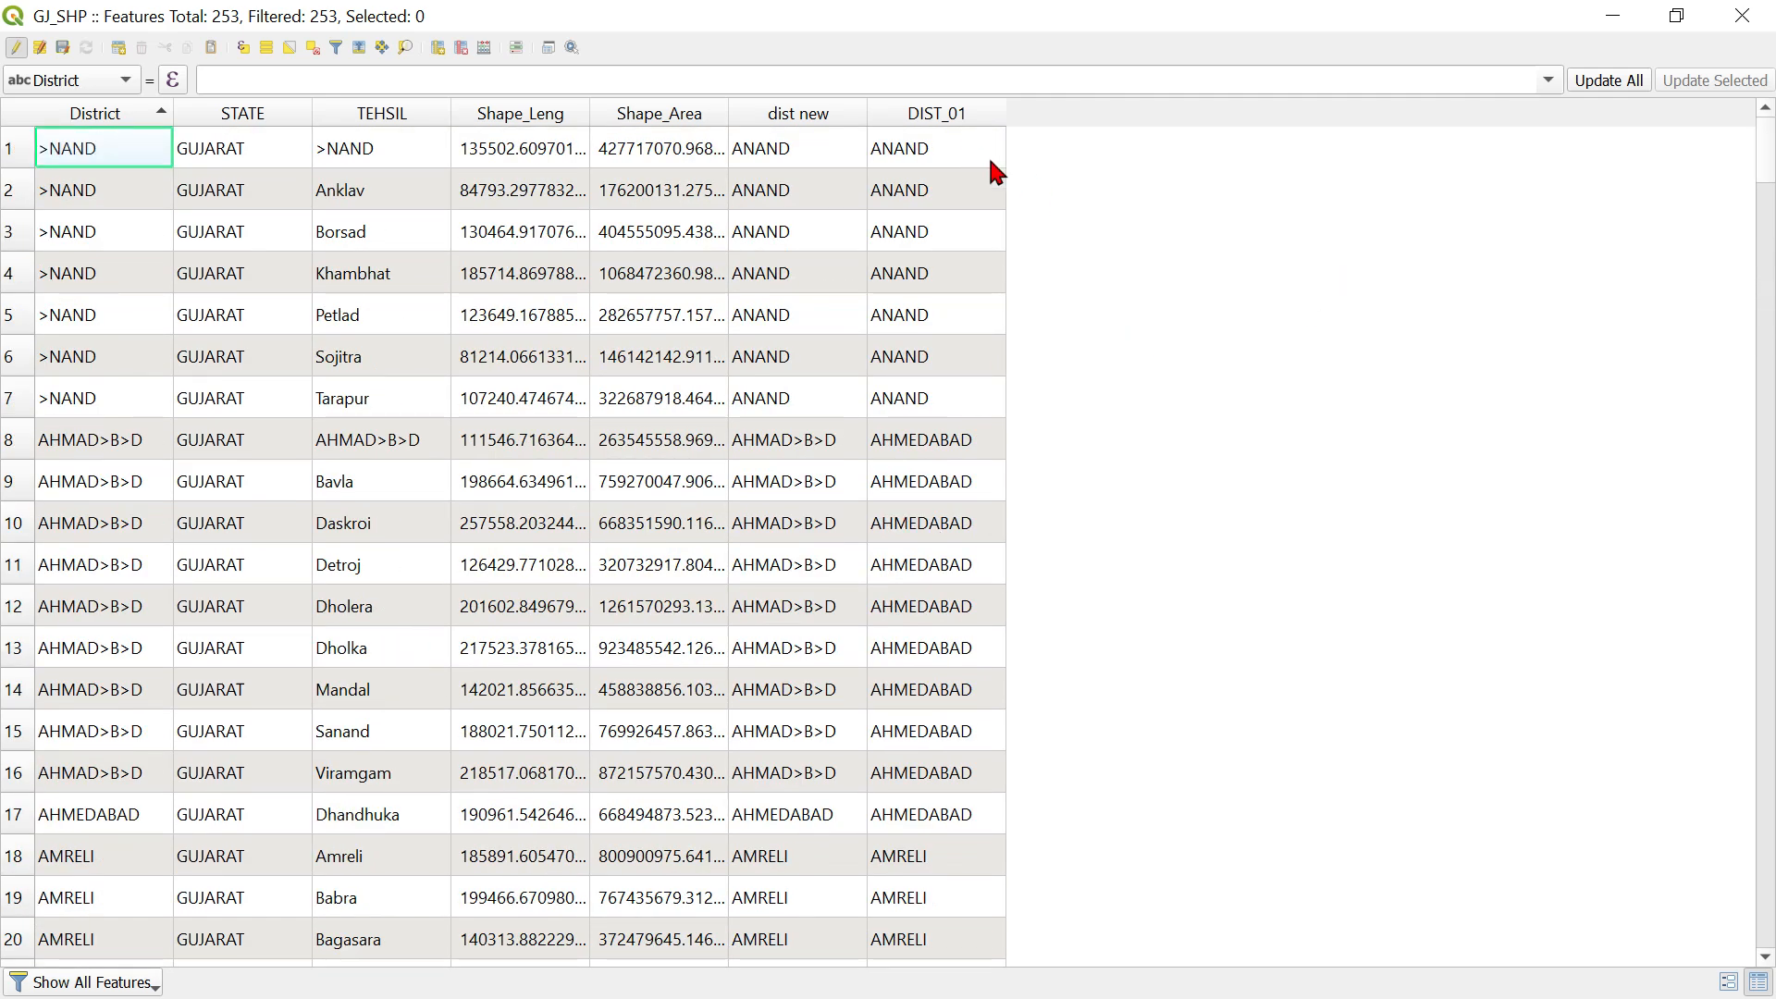